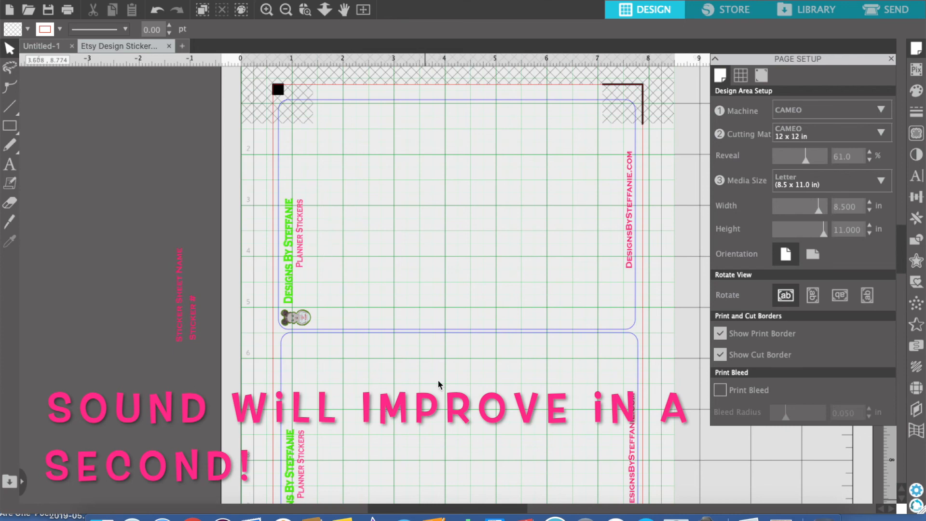
{"action": "scroll", "coordinate": [438, 383], "scroll_direction": "down", "scroll_amount": 3}
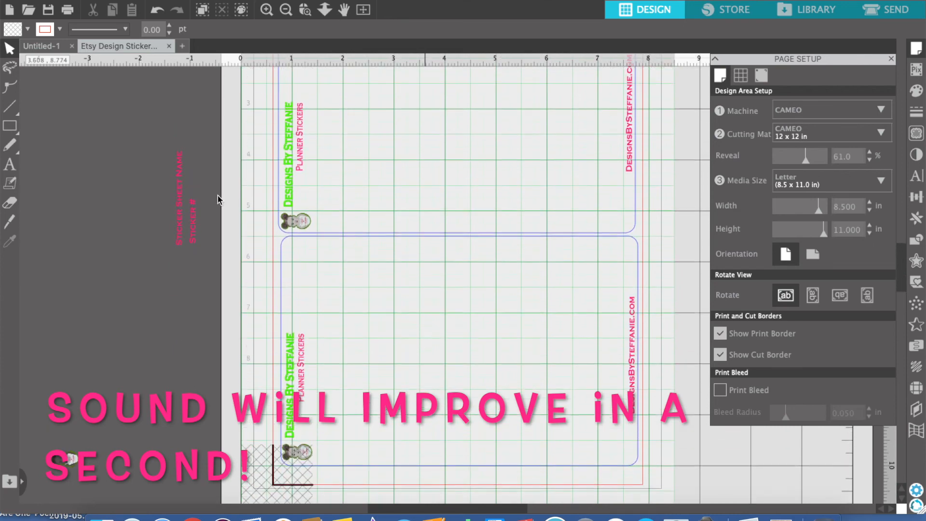
{"action": "mouse_move", "coordinate": [196, 239]}
{"action": "left_mouse_down"}
{"action": "mouse_move", "coordinate": [196, 223]}
{"action": "mouse_move", "coordinate": [211, 228]}
{"action": "mouse_move", "coordinate": [331, 310]}
{"action": "mouse_move", "coordinate": [193, 233]}
{"action": "left_mouse_up"}
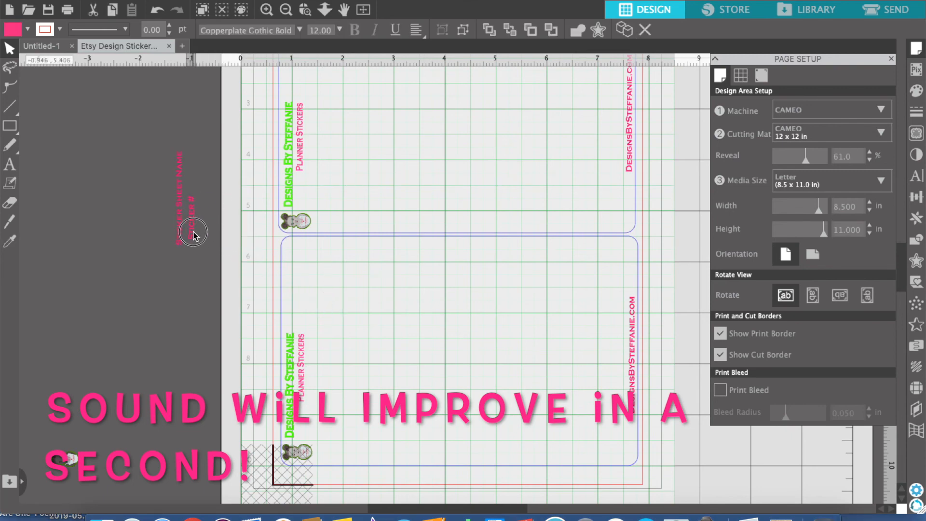
{"action": "left_click", "coordinate": [400, 357]}
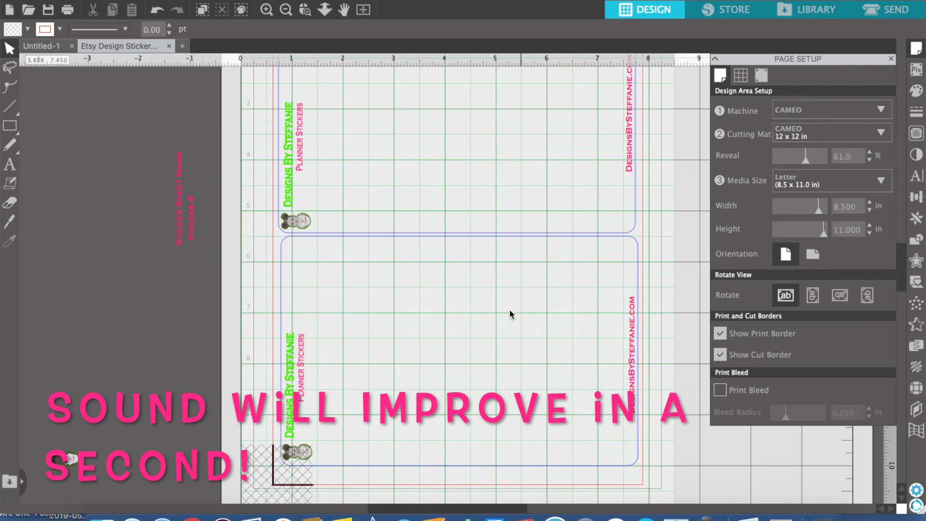
{"action": "scroll", "coordinate": [499, 290], "scroll_direction": "down", "scroll_amount": 1}
{"action": "scroll", "coordinate": [500, 285], "scroll_direction": "up", "scroll_amount": 3}
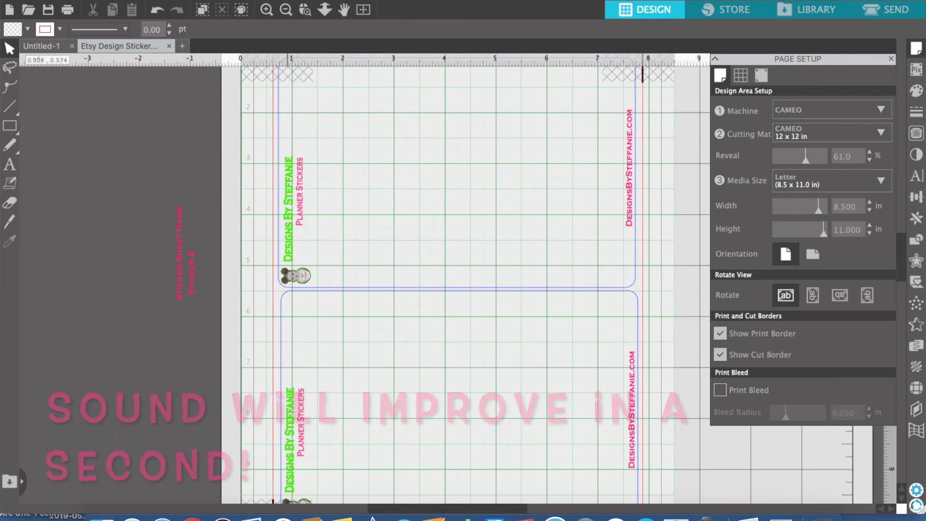
Save a copy of the template to the hard drive as Halloween Sticker Pack 2 in the SCP Designs Art folder
{"action": "left_click", "coordinate": [129, 0]}
{"action": "mouse_move", "coordinate": [167, 99]}
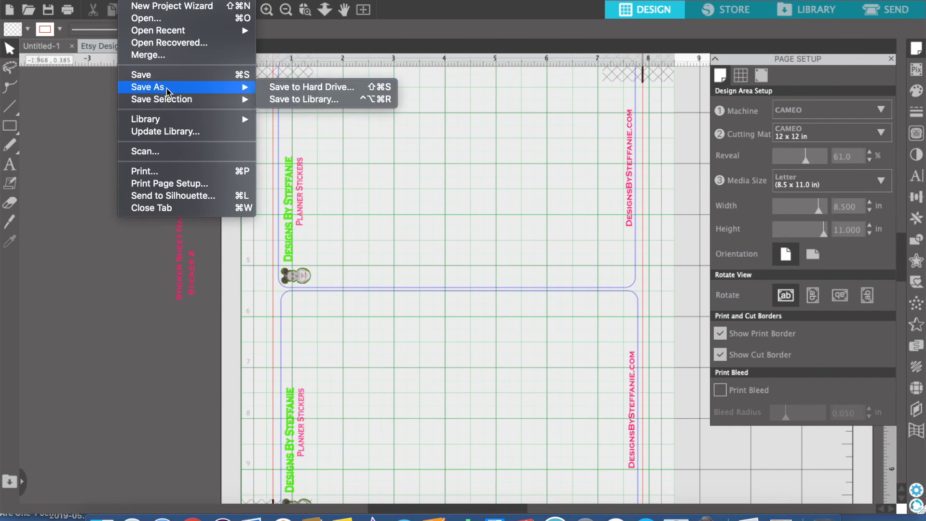
{"action": "left_click", "coordinate": [303, 88]}
{"action": "left_click", "coordinate": [345, 75]}
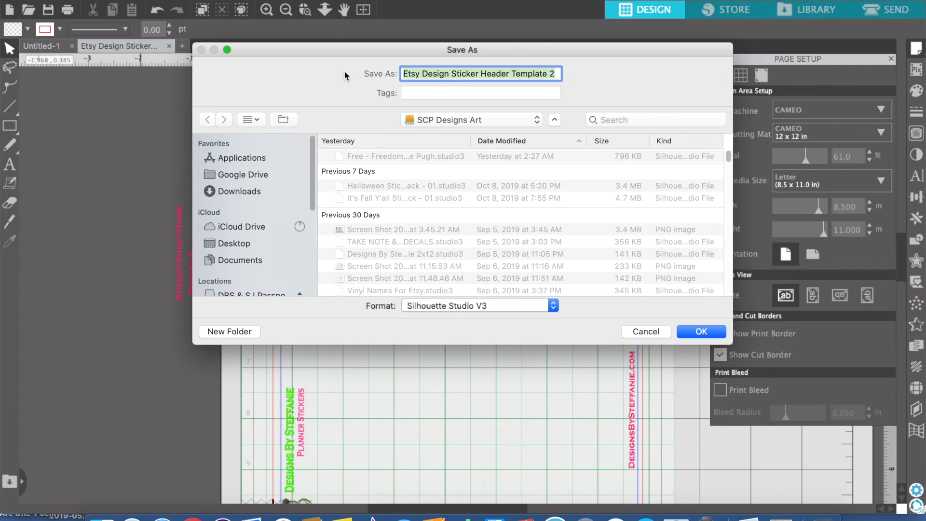
{"action": "type", "text": "Halloween Sticker Pack"}
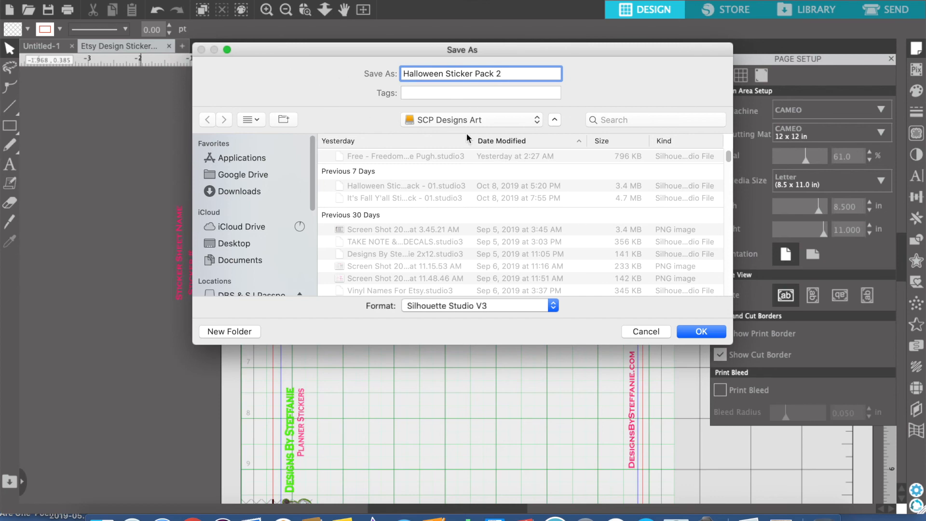
{"action": "left_click", "coordinate": [699, 332]}
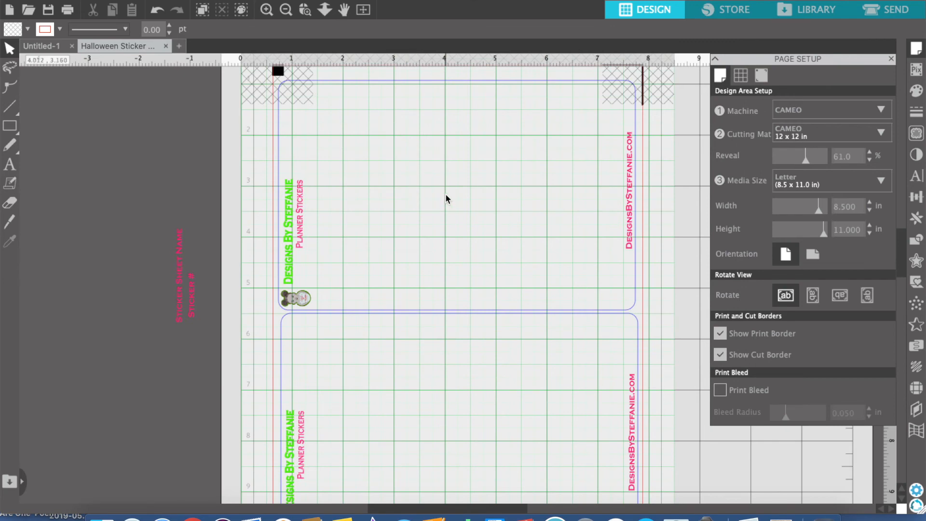
Merge the Mummy_2 PNG image from the SCP Designs Art folder into the sticker sheet
{"action": "scroll", "coordinate": [436, 199], "scroll_direction": "up", "scroll_amount": 3}
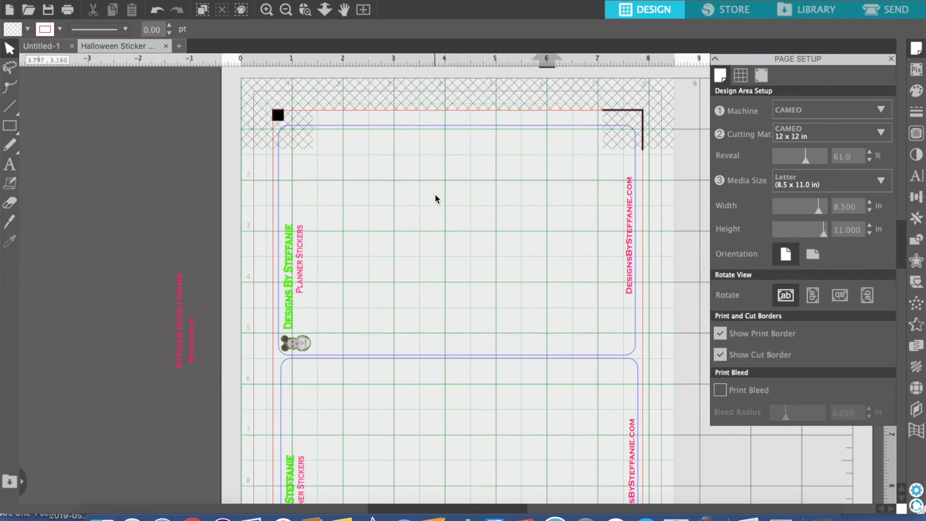
{"action": "scroll", "coordinate": [437, 199], "scroll_direction": "up", "scroll_amount": 1}
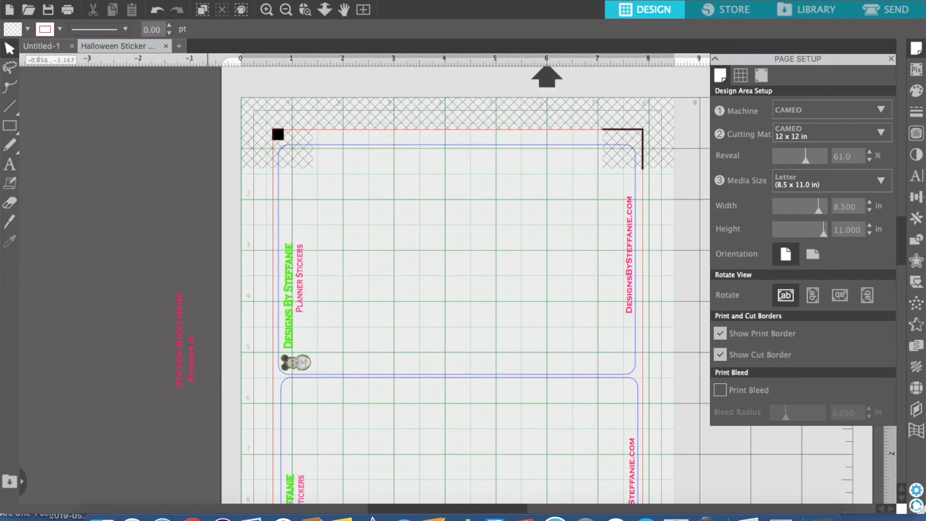
{"action": "left_click", "coordinate": [127, 0]}
{"action": "left_click", "coordinate": [149, 54]}
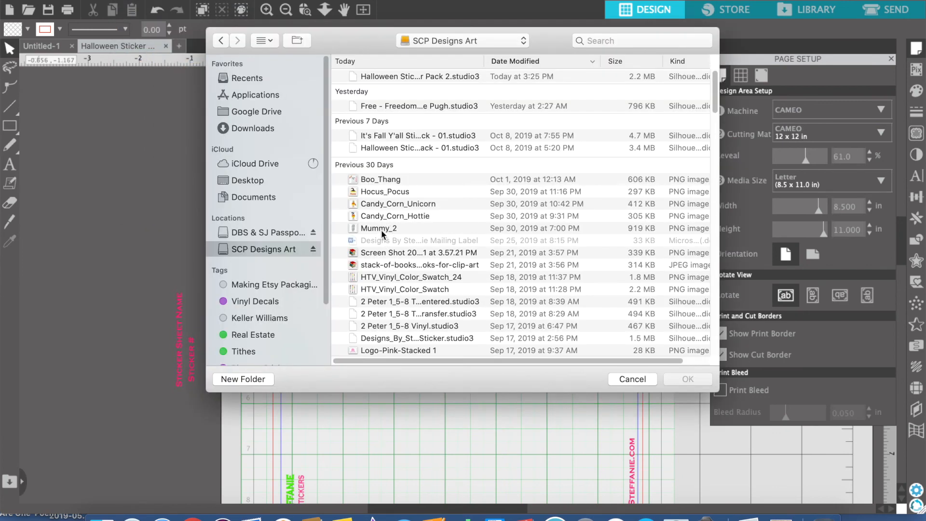
{"action": "left_click", "coordinate": [381, 229]}
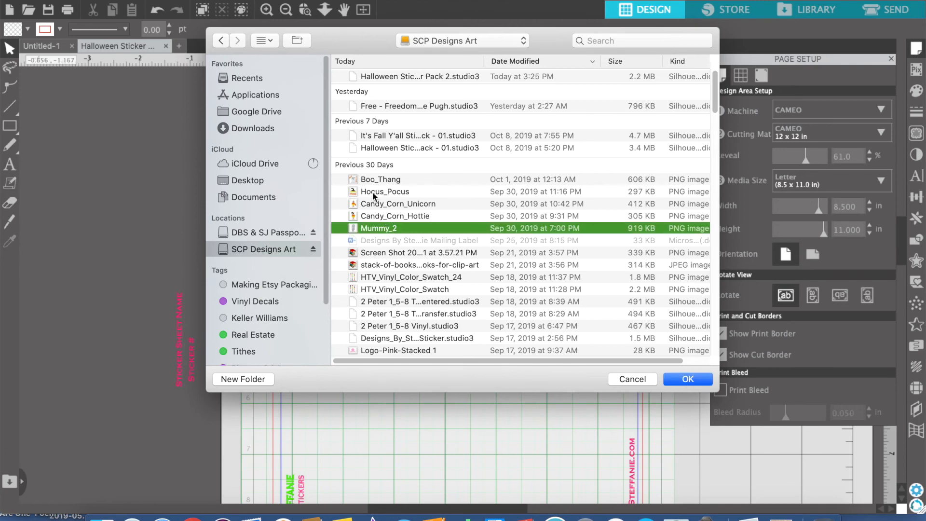
{"action": "left_click", "coordinate": [692, 381]}
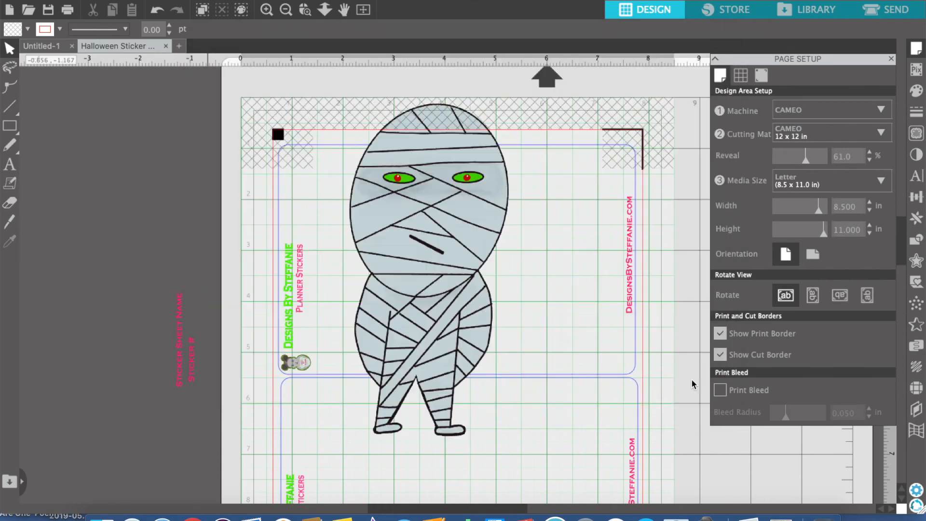
Scale the mummy image down to about 2.18 in square and place it inside the upper sticker frame at about X 2.81, Y 2.61 in
{"action": "left_click", "coordinate": [423, 249]}
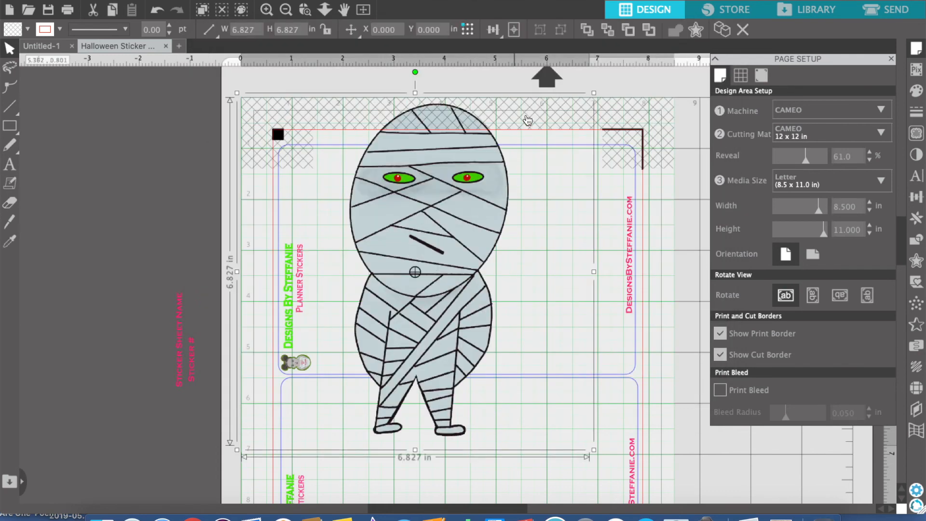
{"action": "left_click_drag", "start_coordinate": [593, 93], "coordinate": [374, 347]}
{"action": "left_click_drag", "start_coordinate": [315, 357], "coordinate": [457, 213]}
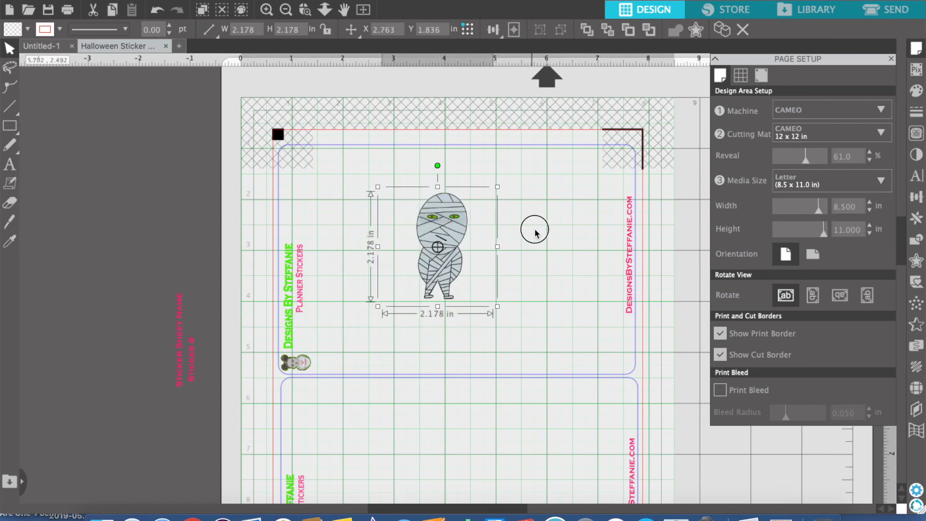
{"action": "left_click", "coordinate": [531, 226]}
{"action": "left_click", "coordinate": [448, 235]}
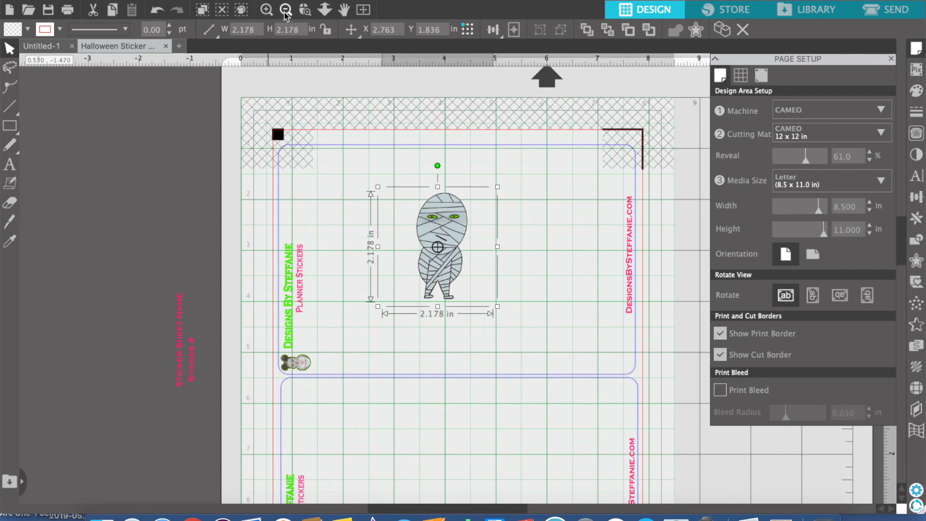
{"action": "left_click", "coordinate": [265, 10]}
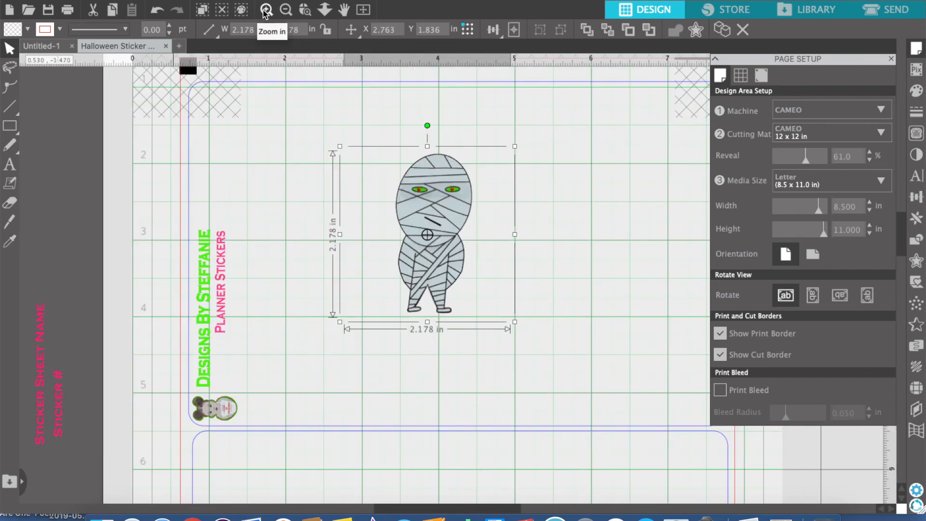
{"action": "left_click", "coordinate": [266, 9]}
{"action": "left_click_drag", "start_coordinate": [349, 107], "coordinate": [355, 195]}
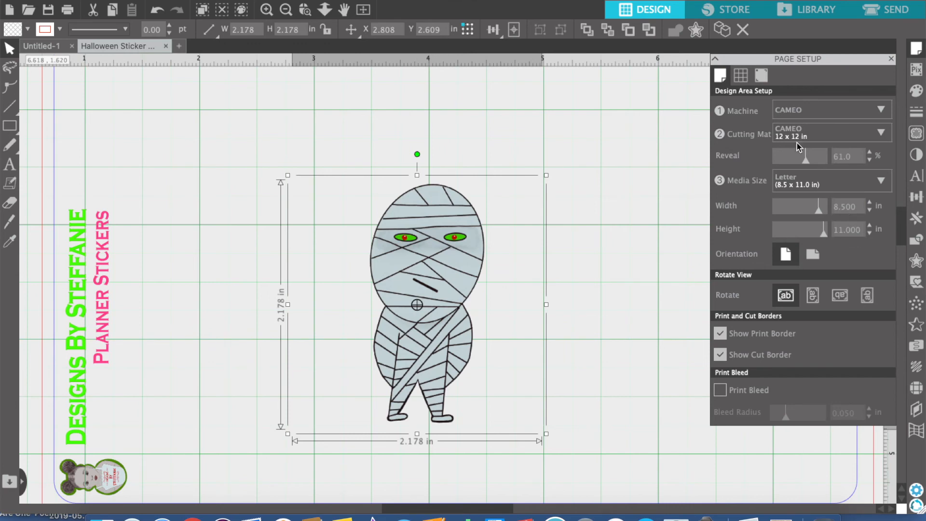
Review the registration mark settings including the advanced inset options, and close the page setup
{"action": "left_click", "coordinate": [762, 76]}
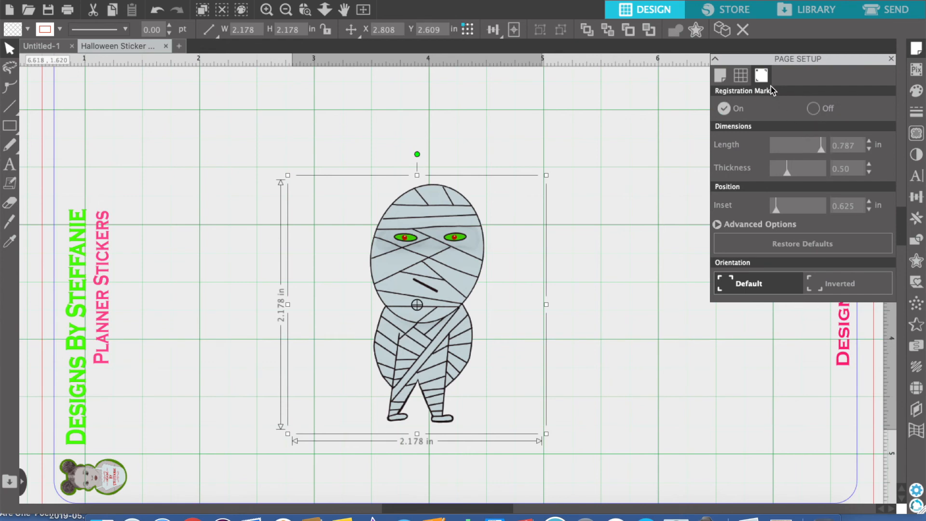
{"action": "left_click", "coordinate": [718, 225]}
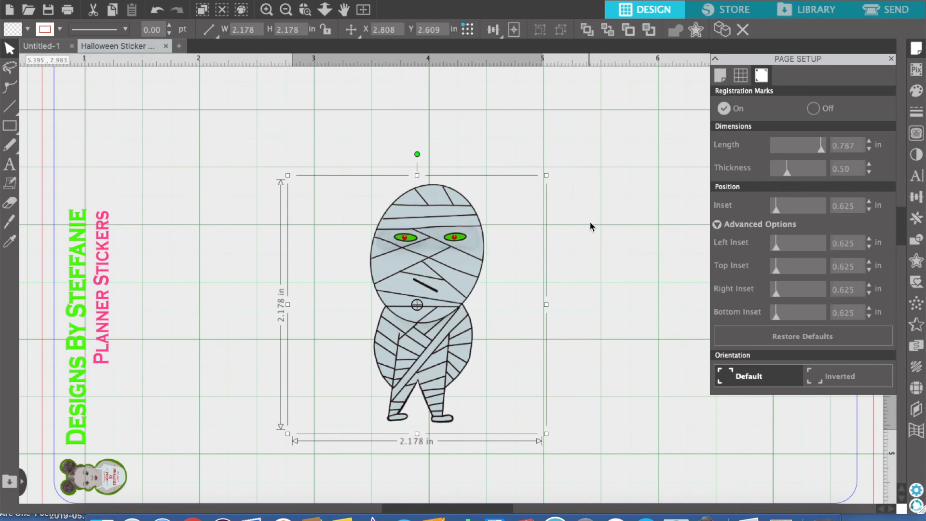
{"action": "left_click", "coordinate": [630, 190]}
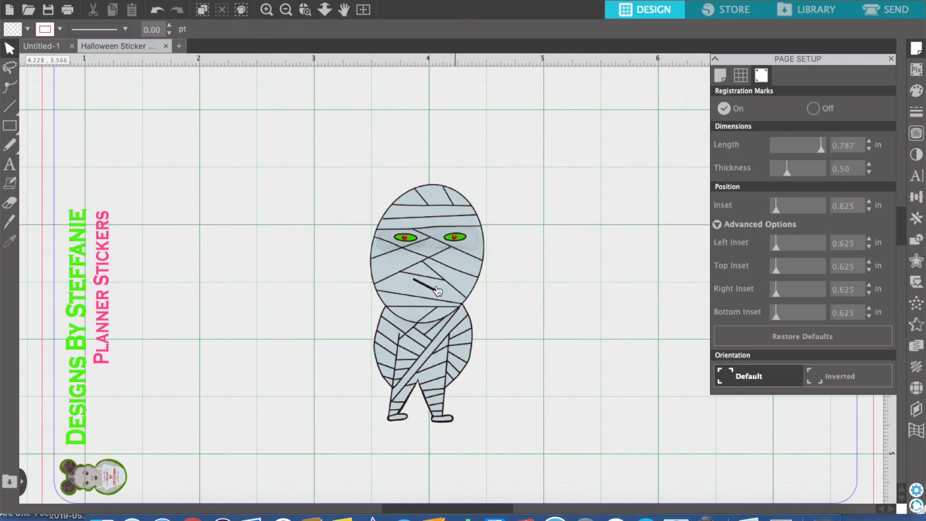
{"action": "left_click", "coordinate": [891, 60]}
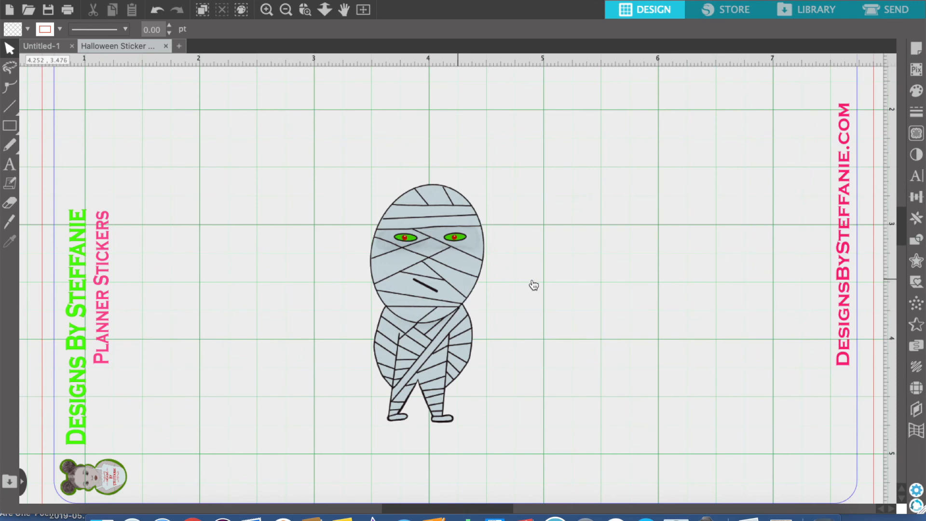
Move the mummy to about X 3.13, Y 2.35 in and take a brief look at the Trace settings
{"action": "mouse_move", "coordinate": [443, 288]}
{"action": "left_mouse_down"}
{"action": "mouse_move", "coordinate": [602, 252]}
{"action": "mouse_move", "coordinate": [593, 264]}
{"action": "left_mouse_up"}
{"action": "mouse_move", "coordinate": [580, 295]}
{"action": "left_mouse_down"}
{"action": "mouse_move", "coordinate": [462, 282]}
{"action": "mouse_move", "coordinate": [468, 289]}
{"action": "left_mouse_up"}
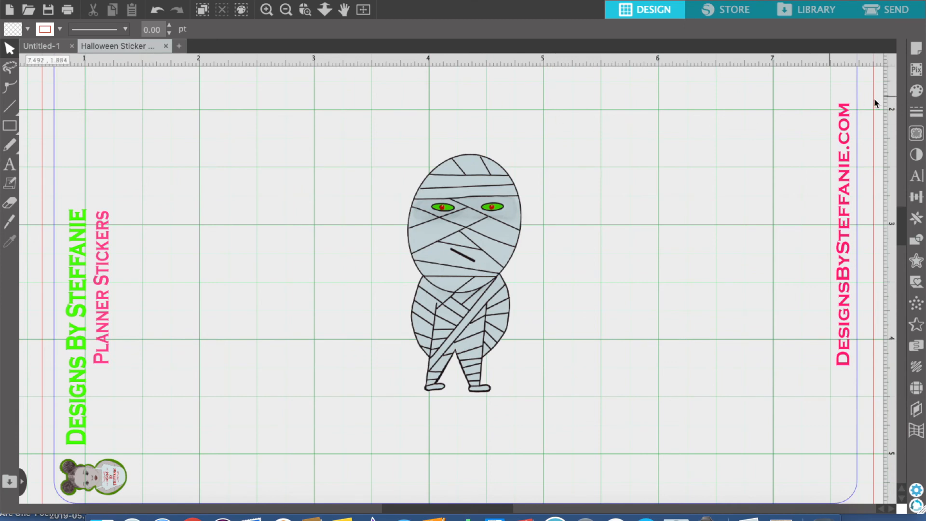
{"action": "left_click", "coordinate": [916, 133]}
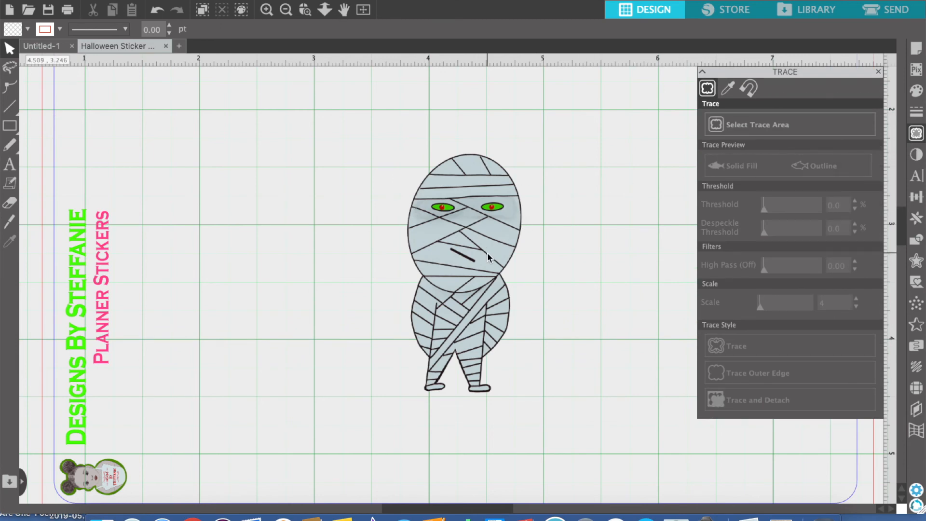
{"action": "left_click", "coordinate": [878, 73]}
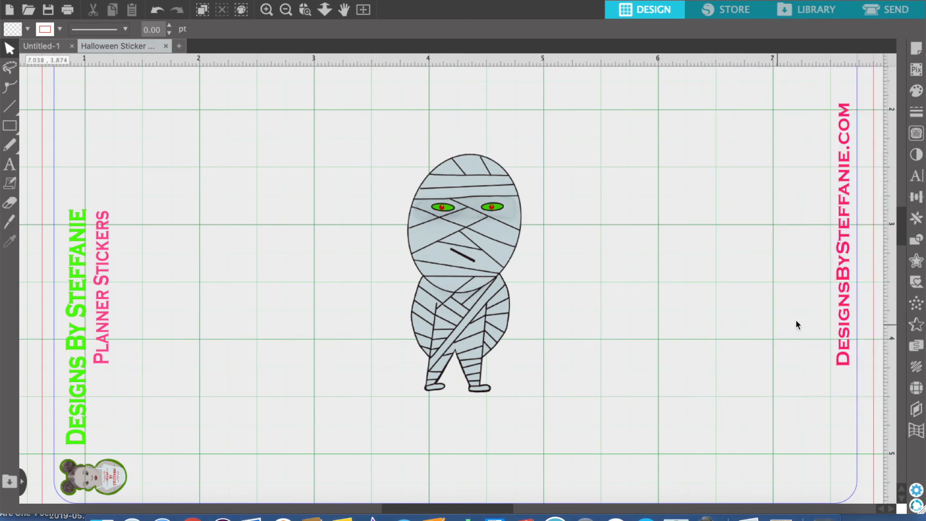
Create a 0.125 in rounded external offset around the mummy image and shift the mummy inside it to about X 3.09, Y 2.32 in
{"action": "left_click", "coordinate": [917, 262]}
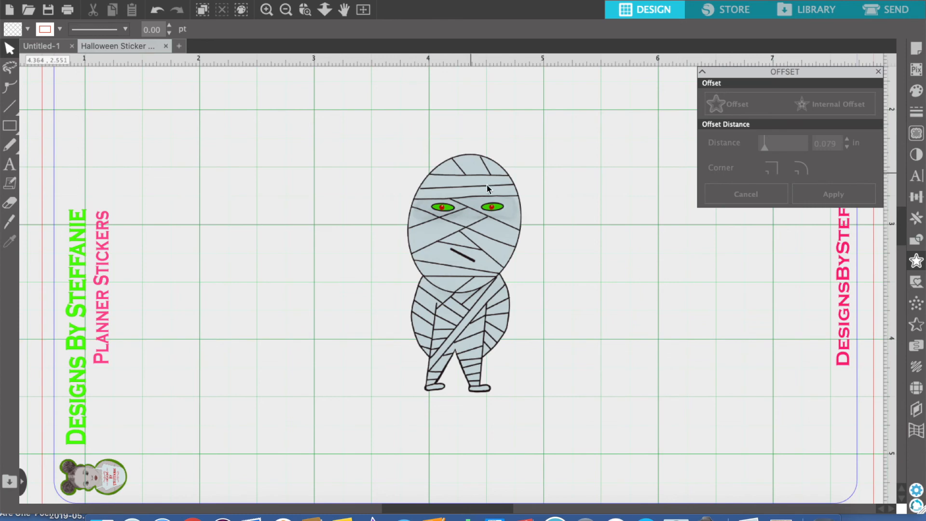
{"action": "left_click", "coordinate": [480, 199]}
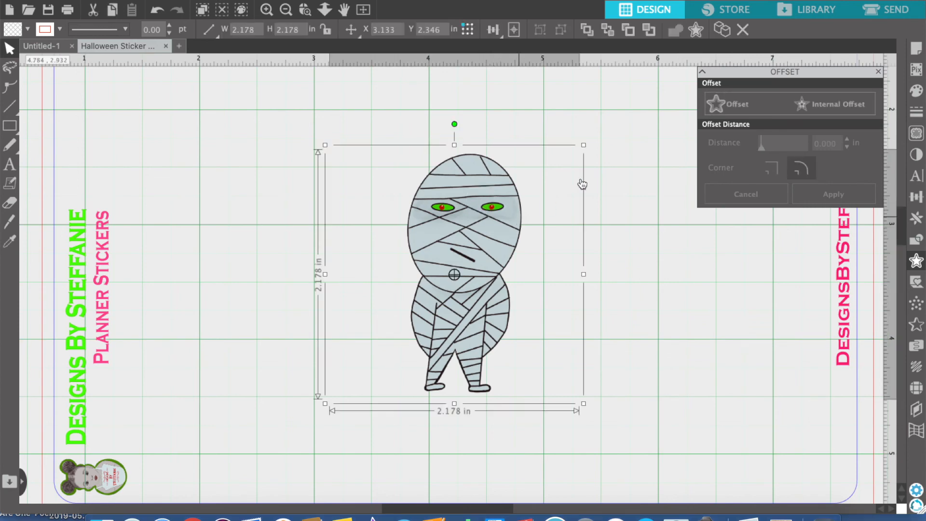
{"action": "left_click", "coordinate": [731, 105]}
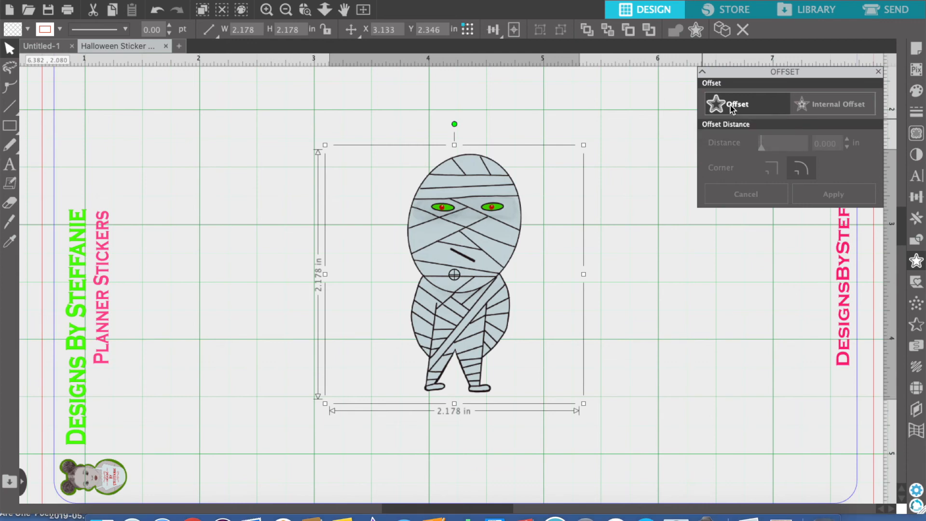
{"action": "left_click_drag", "start_coordinate": [555, 395], "coordinate": [576, 303]}
{"action": "left_click", "coordinate": [577, 305]}
{"action": "left_click_drag", "start_coordinate": [510, 213], "coordinate": [467, 401]}
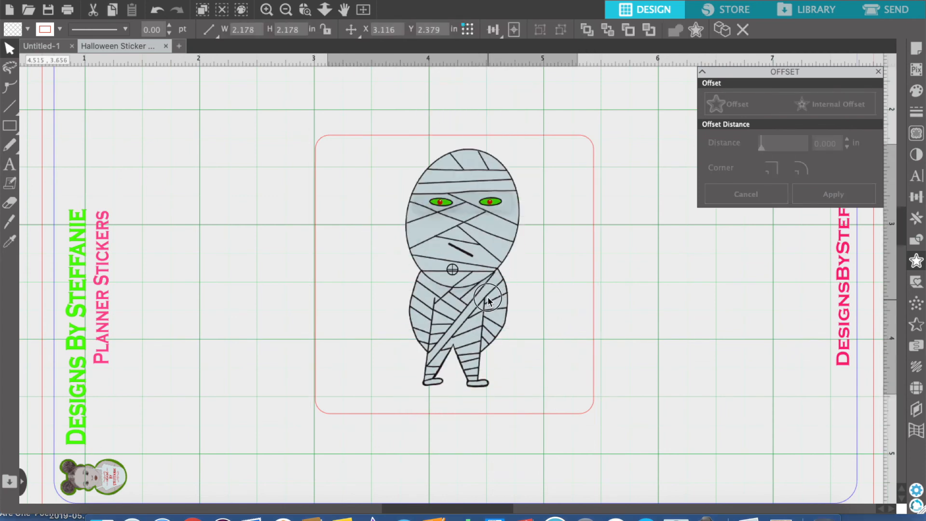
{"action": "left_click", "coordinate": [576, 269]}
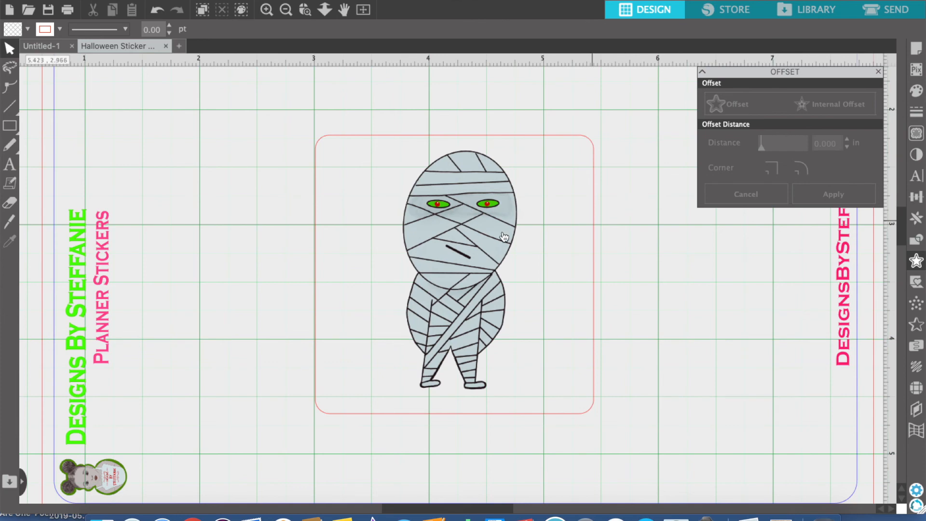
{"action": "left_click", "coordinate": [465, 236]}
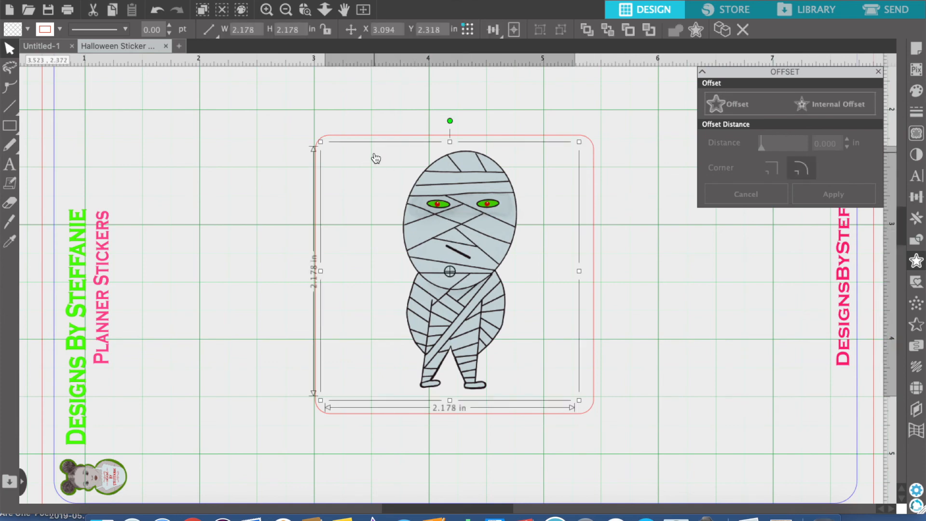
{"action": "left_click", "coordinate": [715, 103]}
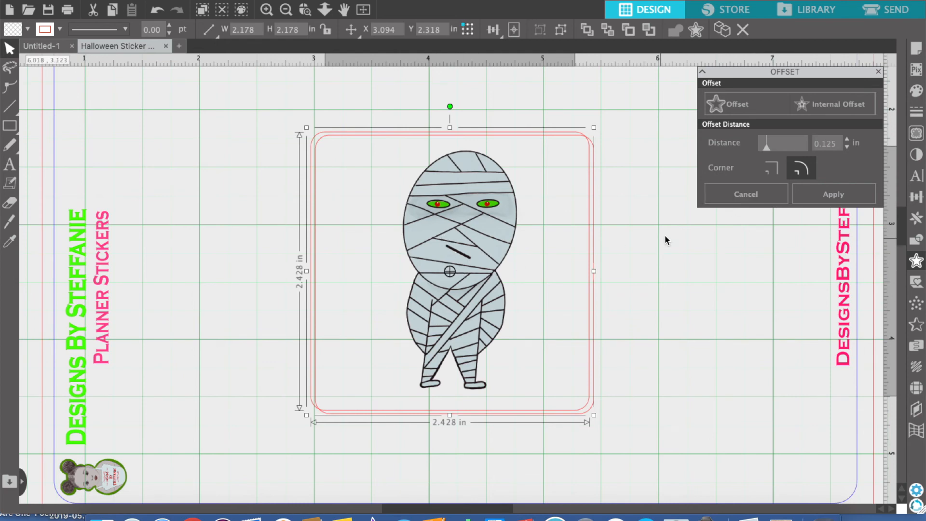
{"action": "left_click", "coordinate": [754, 198]}
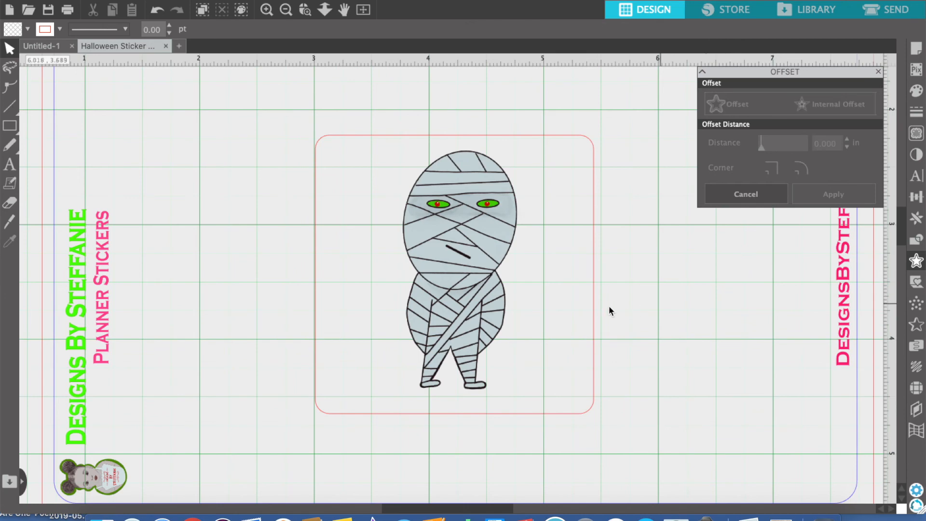
{"action": "left_click", "coordinate": [594, 300]}
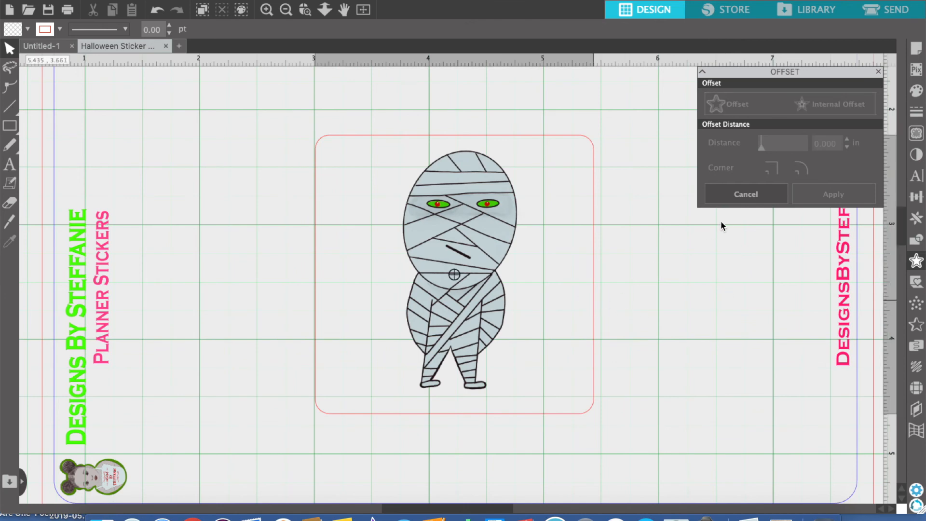
{"action": "left_click", "coordinate": [745, 194]}
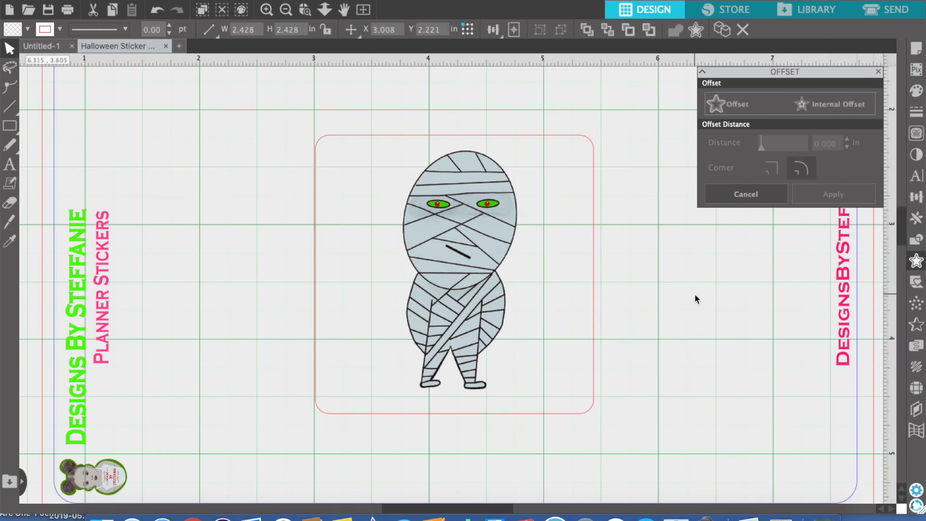
Delete the rounded square offset and mark a trace area of about 1.38 by 2.43 in around the mummy
{"action": "left_click", "coordinate": [595, 283]}
{"action": "key", "text": "Delete"}
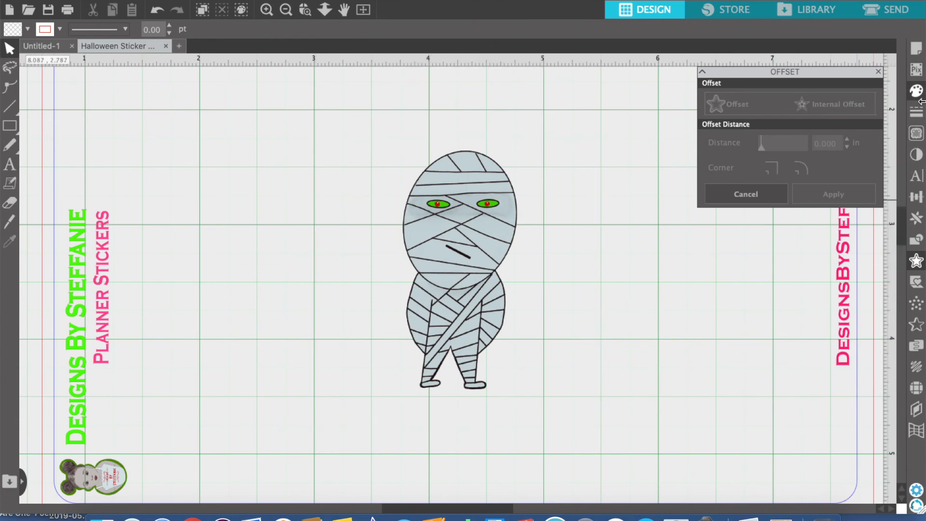
{"action": "left_click", "coordinate": [917, 134]}
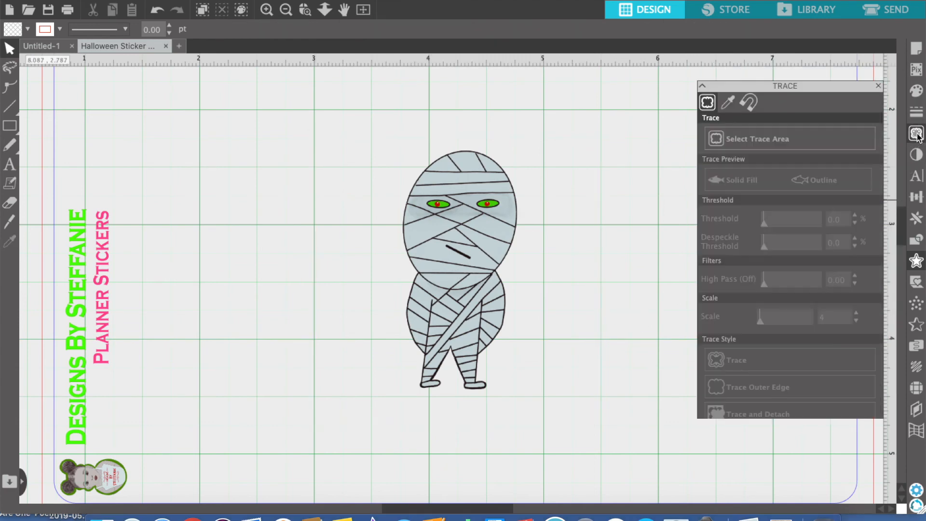
{"action": "left_click", "coordinate": [775, 128]}
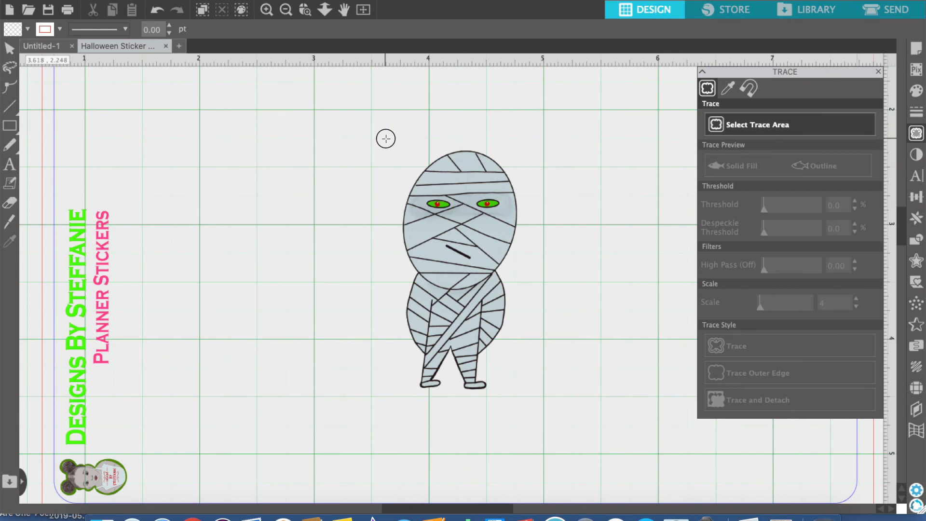
{"action": "left_click_drag", "start_coordinate": [384, 138], "coordinate": [535, 206]}
{"action": "mouse_move", "coordinate": [551, 251]}
{"action": "left_mouse_down"}
{"action": "mouse_move", "coordinate": [542, 389]}
{"action": "mouse_move", "coordinate": [550, 420]}
{"action": "left_mouse_up"}
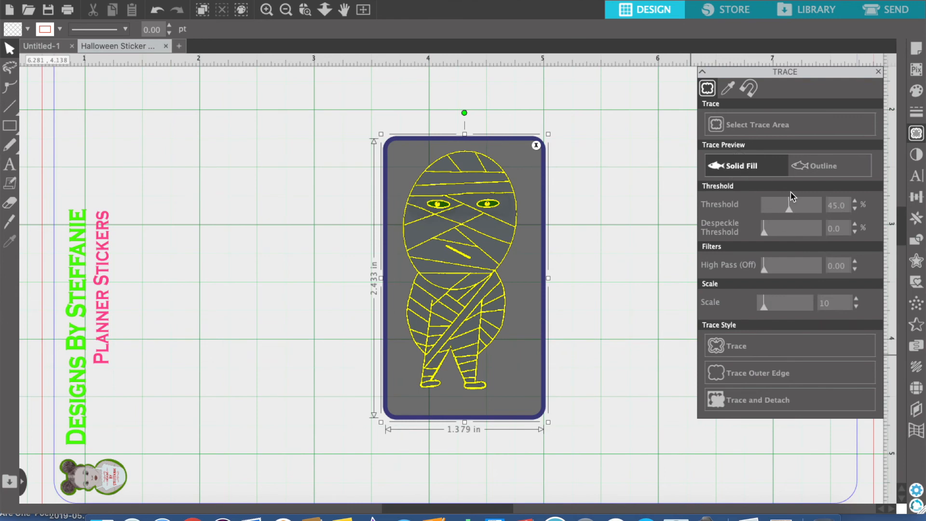
Raise the trace threshold to 96% so the whole mummy is filled and run Trace and Detach on it
{"action": "mouse_move", "coordinate": [789, 207]}
{"action": "left_mouse_down"}
{"action": "mouse_move", "coordinate": [831, 212]}
{"action": "mouse_move", "coordinate": [806, 215]}
{"action": "mouse_move", "coordinate": [819, 215]}
{"action": "left_mouse_up"}
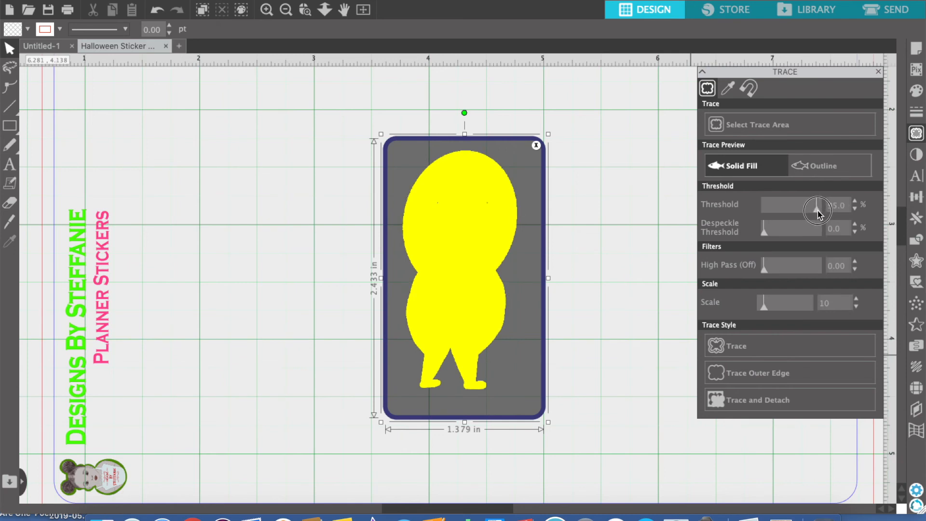
{"action": "left_click_drag", "start_coordinate": [818, 212], "coordinate": [817, 212]}
{"action": "left_click", "coordinate": [757, 400]}
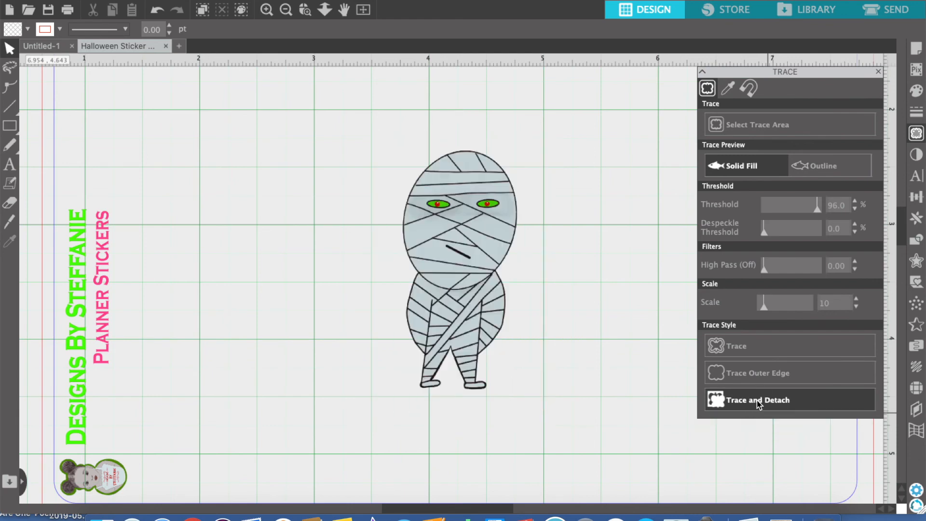
Move the detached mummy aside, delete the leftover image background, and reposition the mummy at about X 3.93, Y 2.52 in
{"action": "left_click_drag", "start_coordinate": [448, 281], "coordinate": [200, 269]}
{"action": "left_click", "coordinate": [468, 327]}
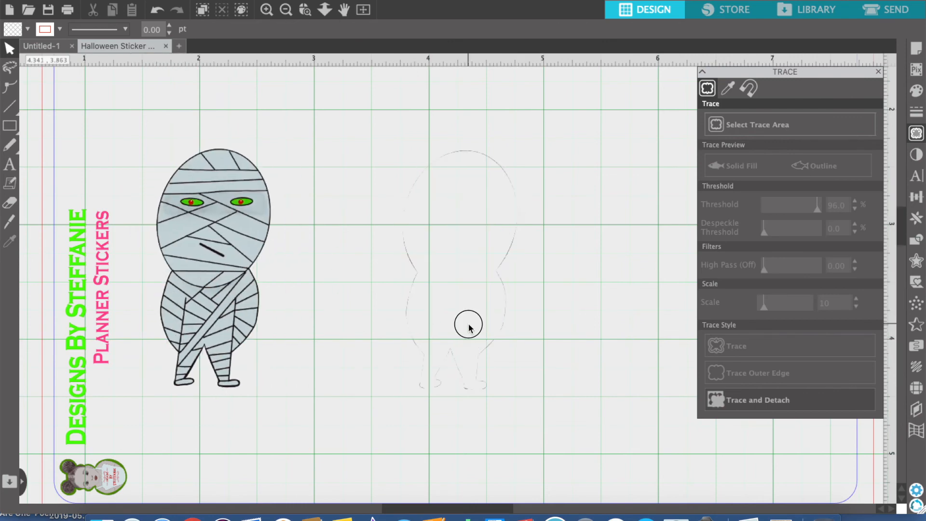
{"action": "left_click", "coordinate": [551, 343]}
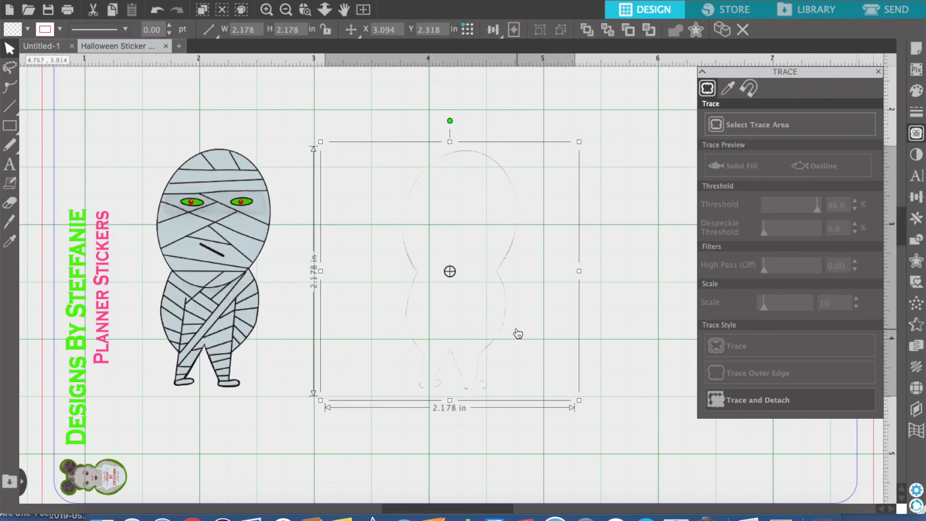
{"action": "key", "text": "Delete"}
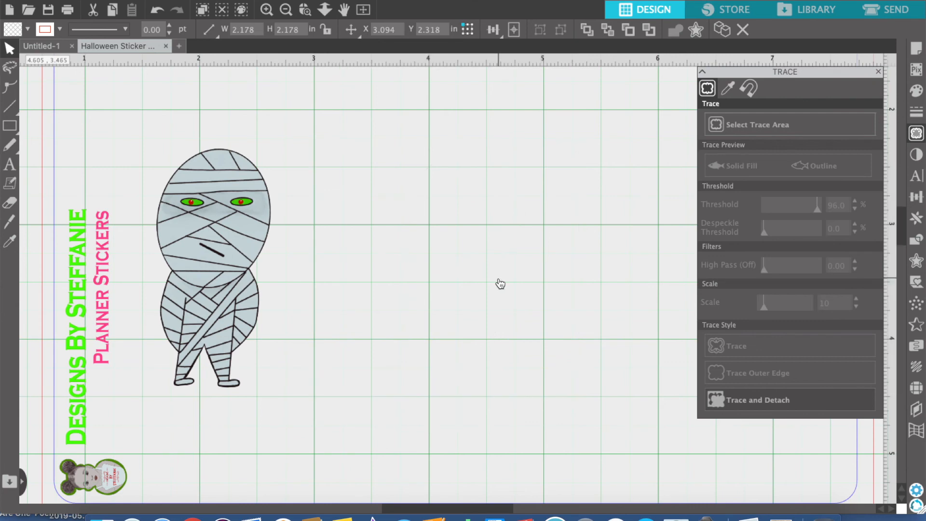
{"action": "left_click_drag", "start_coordinate": [210, 279], "coordinate": [473, 302]}
{"action": "left_click", "coordinate": [528, 299]}
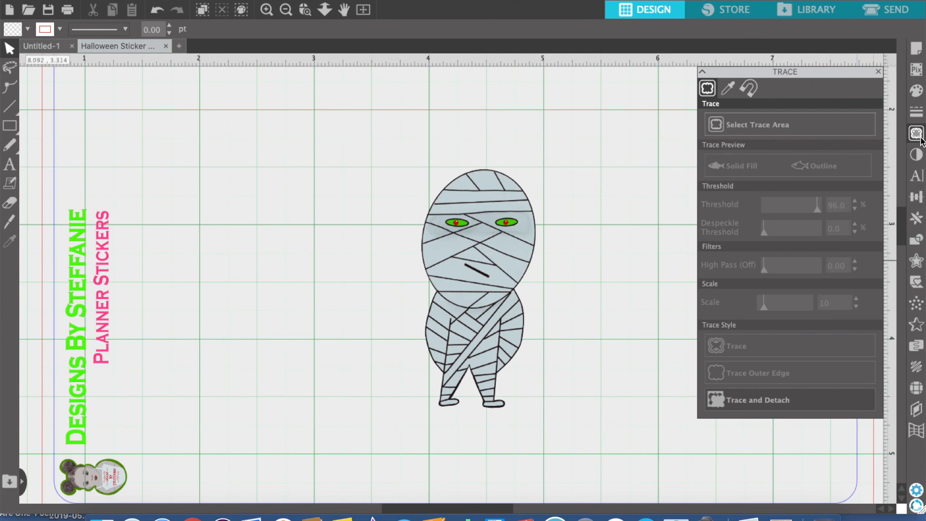
Create a rounded external offset of 0.035 in around the detached mummy
{"action": "left_click", "coordinate": [917, 263]}
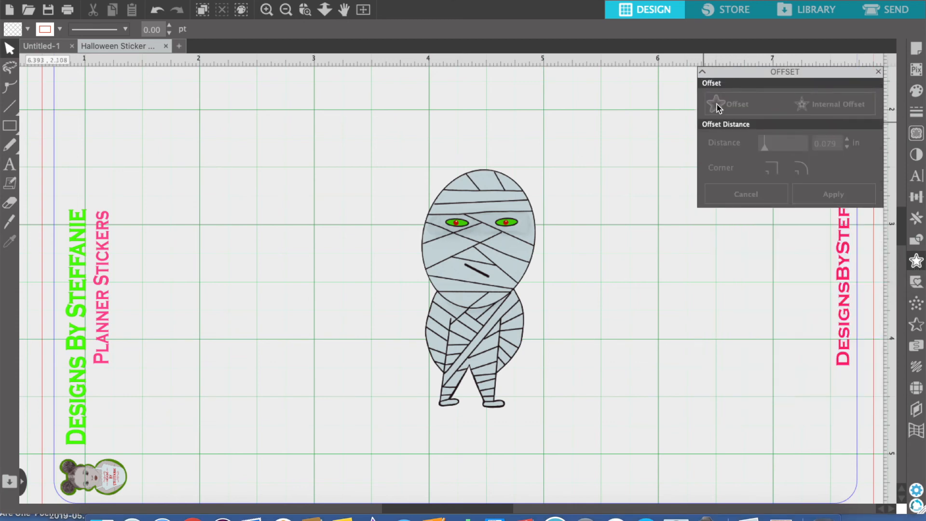
{"action": "left_click", "coordinate": [511, 230]}
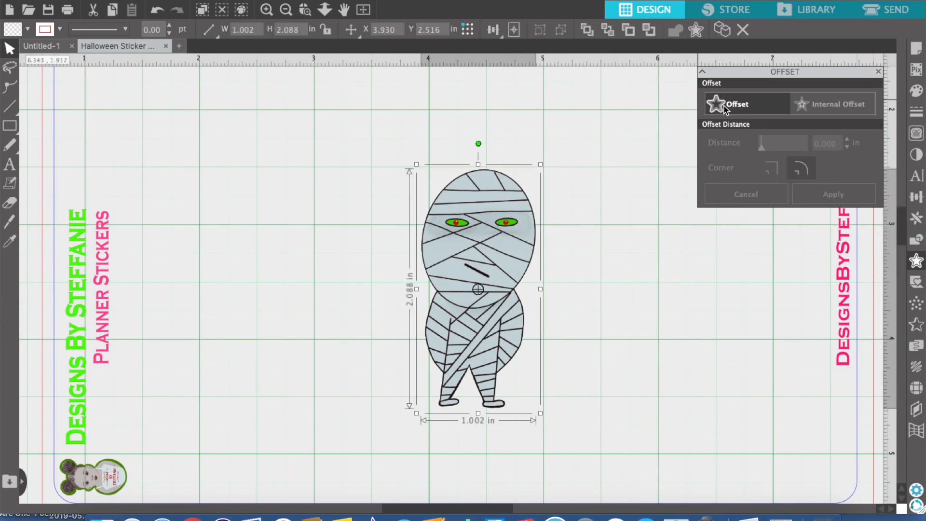
{"action": "left_click", "coordinate": [724, 106]}
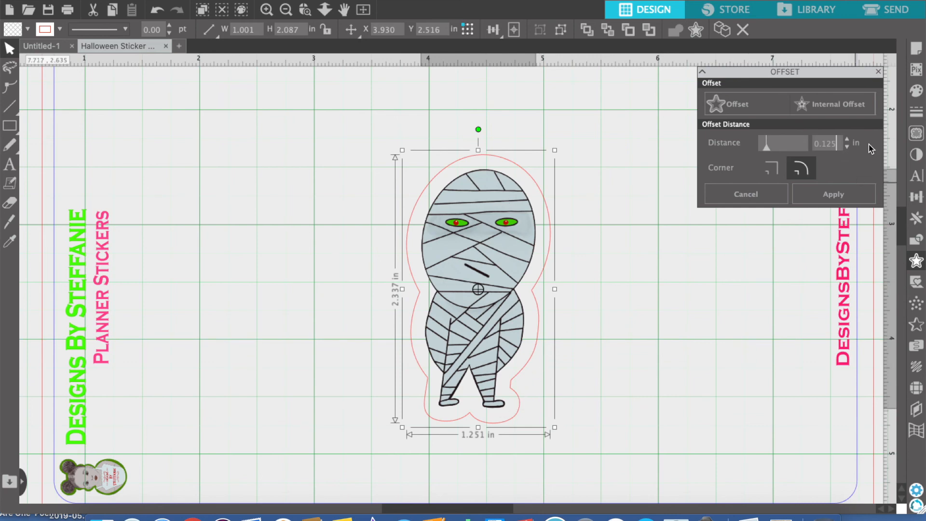
{"action": "key", "text": "BackSpace"}
{"action": "key", "text": "BackSpace"}
{"action": "type", "text": "035"}
{"action": "left_click", "coordinate": [825, 195]}
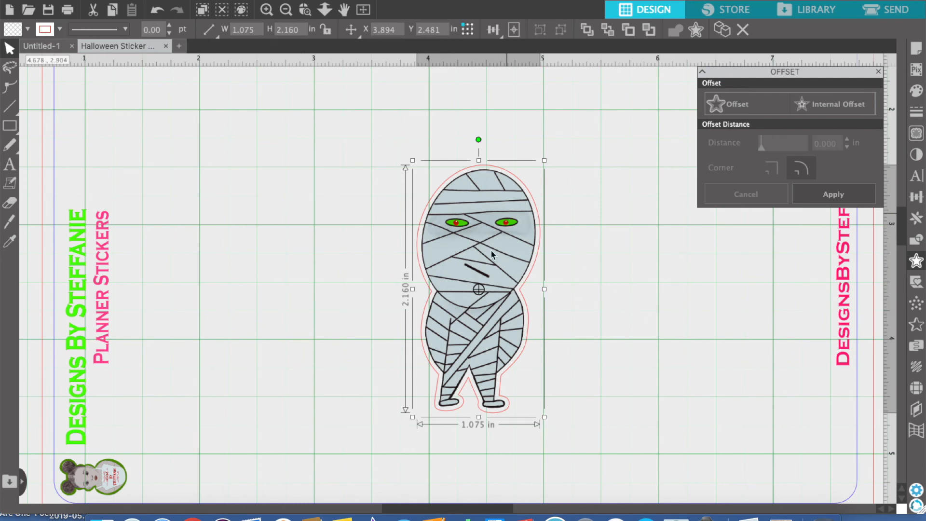
{"action": "left_click", "coordinate": [659, 262]}
Group the mummy together with its offset outline
{"action": "left_click", "coordinate": [559, 220]}
{"action": "left_click_drag", "start_coordinate": [559, 217], "coordinate": [575, 383]}
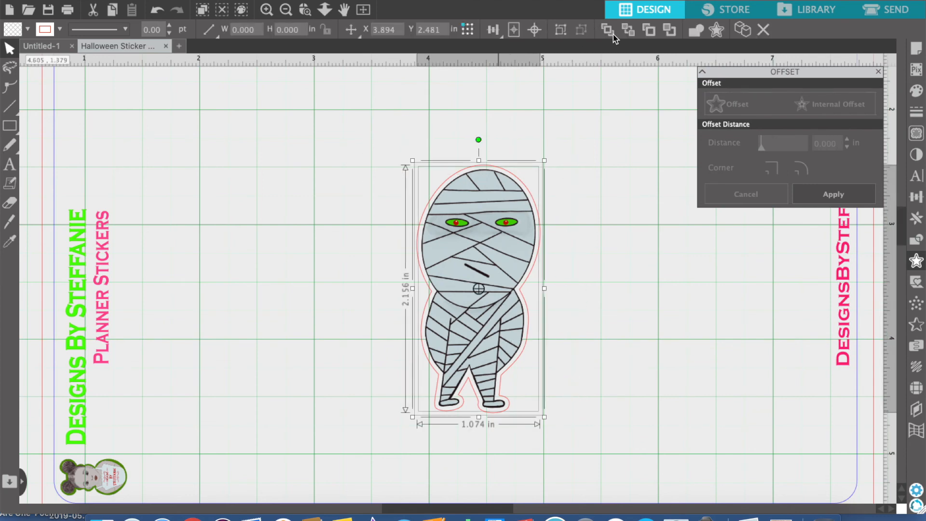
{"action": "left_click", "coordinate": [561, 32]}
{"action": "left_click", "coordinate": [616, 202]}
Move the grouped mummy sticker to the upper left area of the page, just beside the vertical brand text
{"action": "left_click_drag", "start_coordinate": [521, 266], "coordinate": [306, 237]}
{"action": "left_click", "coordinate": [634, 312]}
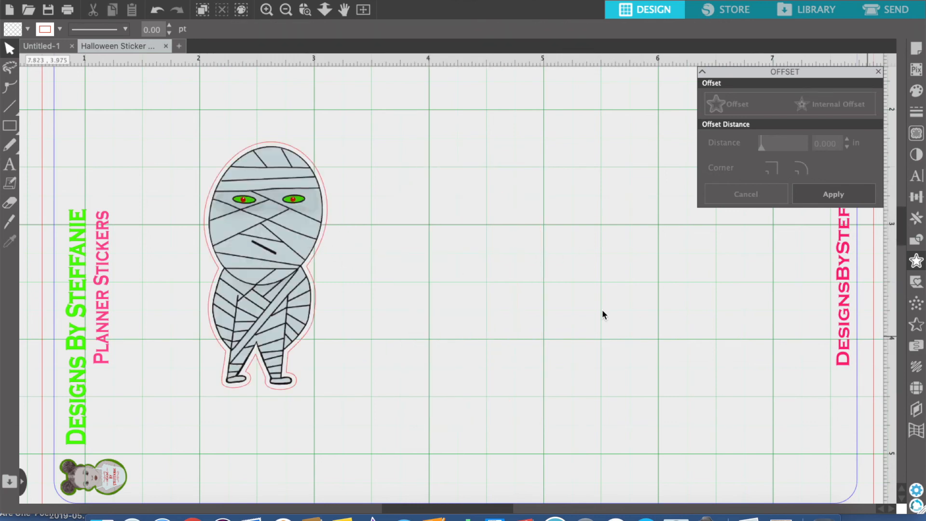
{"action": "left_click_drag", "start_coordinate": [289, 236], "coordinate": [210, 174]}
{"action": "left_click", "coordinate": [377, 236]}
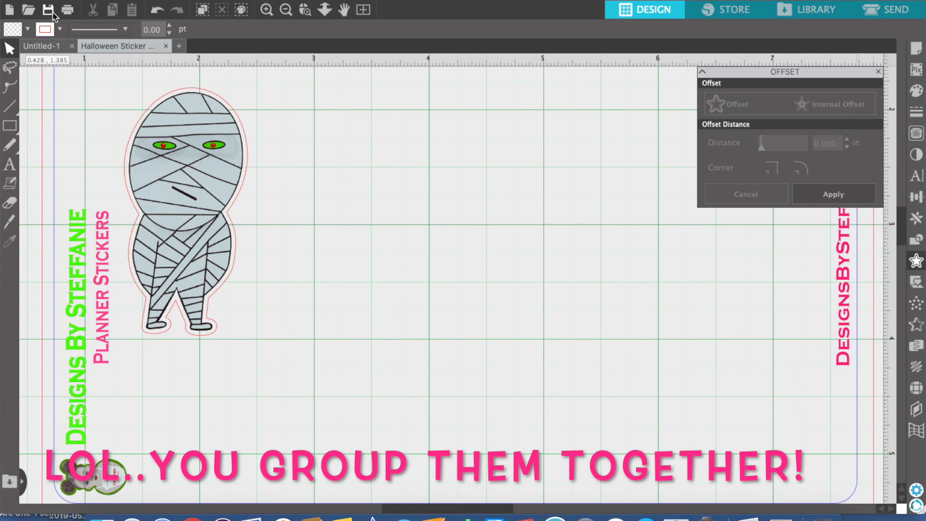
Merge the Candy_Corn_Hottie PNG from the SCP Designs Art folder into the sticker sheet
{"action": "left_click", "coordinate": [127, 0]}
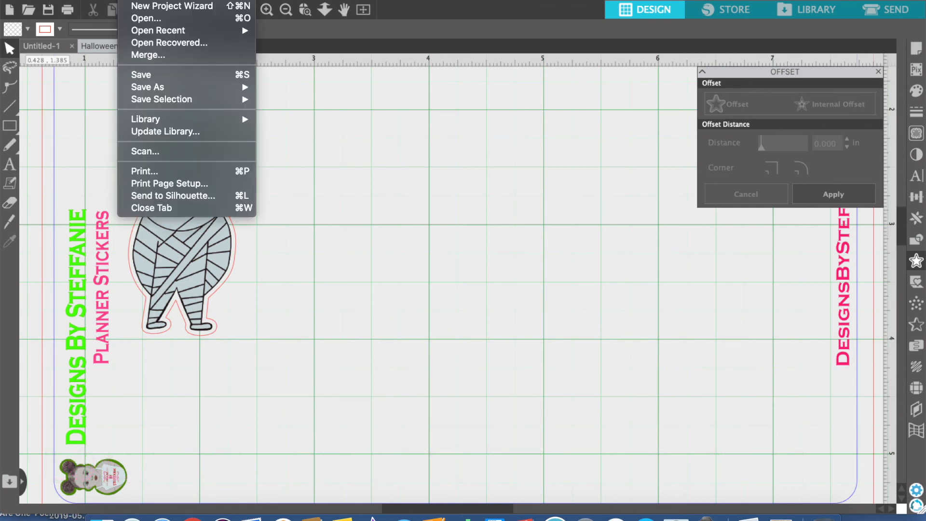
{"action": "left_click", "coordinate": [157, 56]}
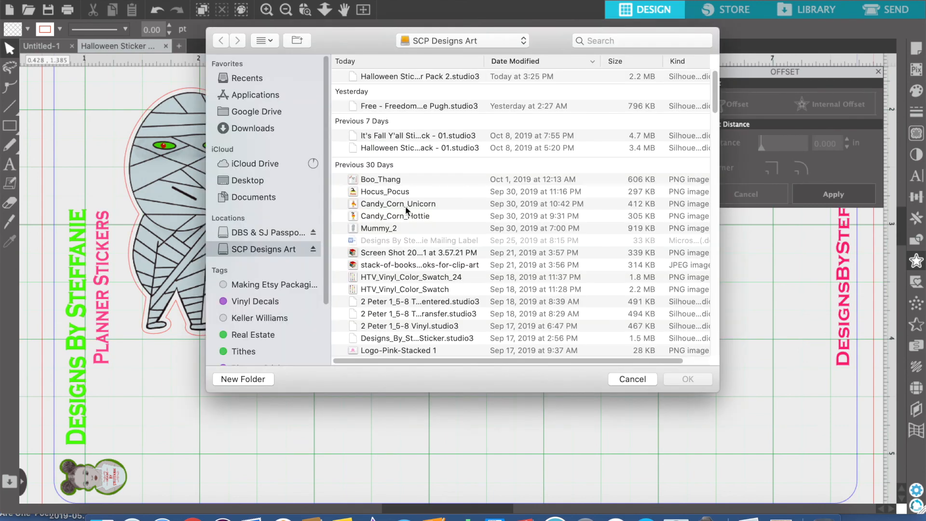
{"action": "left_click", "coordinate": [397, 217]}
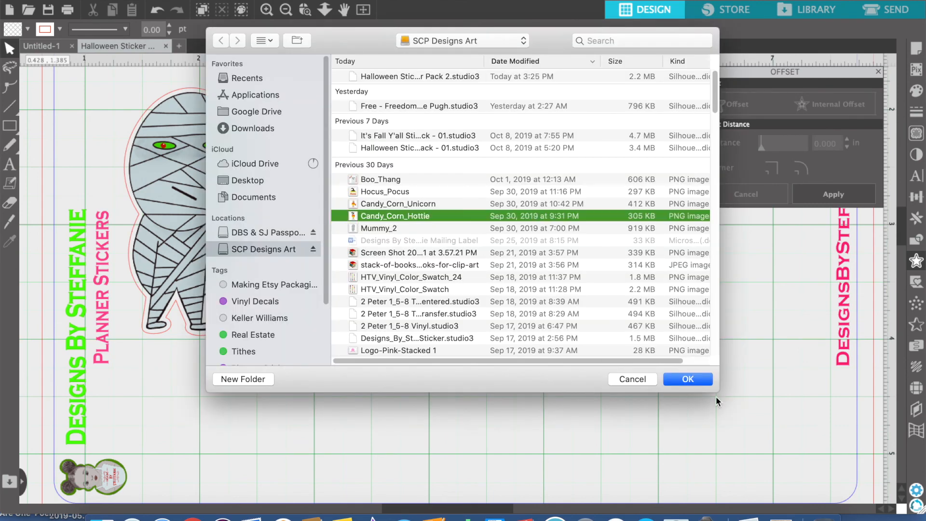
{"action": "left_click", "coordinate": [687, 379]}
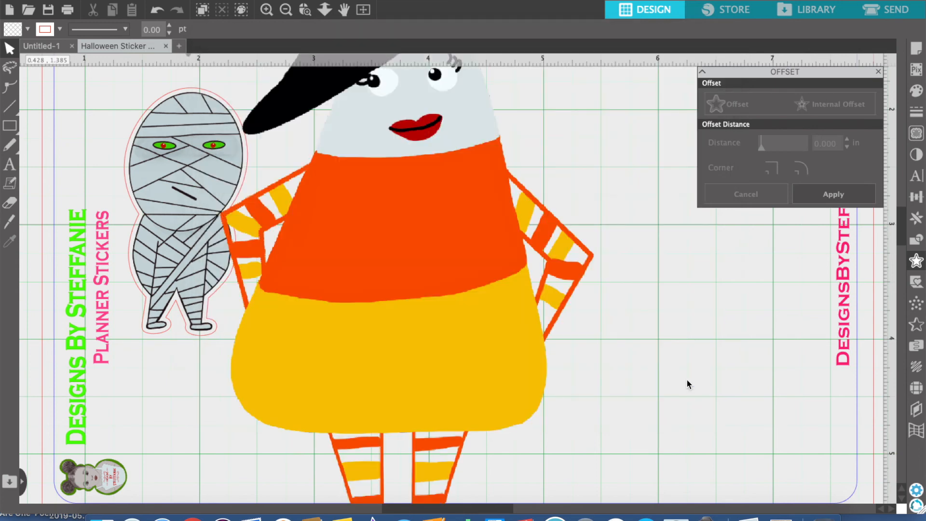
Scale the candy corn image down to about 2.19 in square and place it at about X 3.89, Y 2.34 in
{"action": "left_click_drag", "start_coordinate": [472, 262], "coordinate": [450, 492]}
{"action": "left_click_drag", "start_coordinate": [502, 286], "coordinate": [255, 332]}
{"action": "left_click_drag", "start_coordinate": [650, 237], "coordinate": [382, 410]}
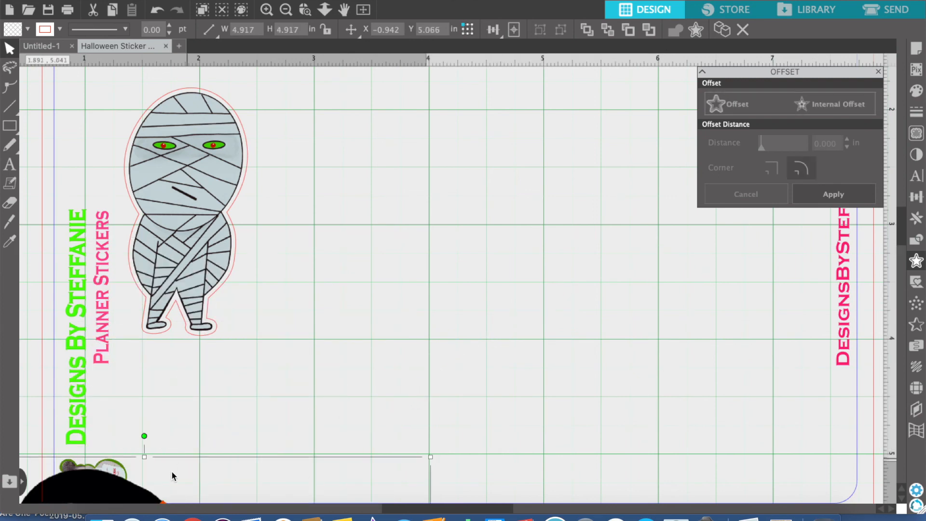
{"action": "left_click_drag", "start_coordinate": [118, 484], "coordinate": [465, 122]}
{"action": "left_click_drag", "start_coordinate": [204, 148], "coordinate": [516, 459]}
{"action": "left_click_drag", "start_coordinate": [652, 490], "coordinate": [548, 176]}
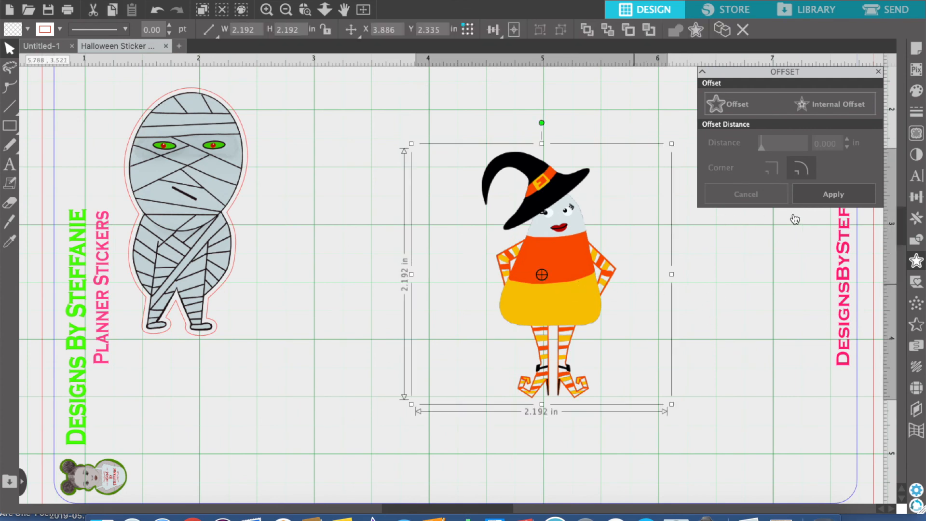
Mark a trace area of about 1.98 by 2.42 in around the candy corn character and trace and detach it at 100% threshold
{"action": "left_click", "coordinate": [917, 136]}
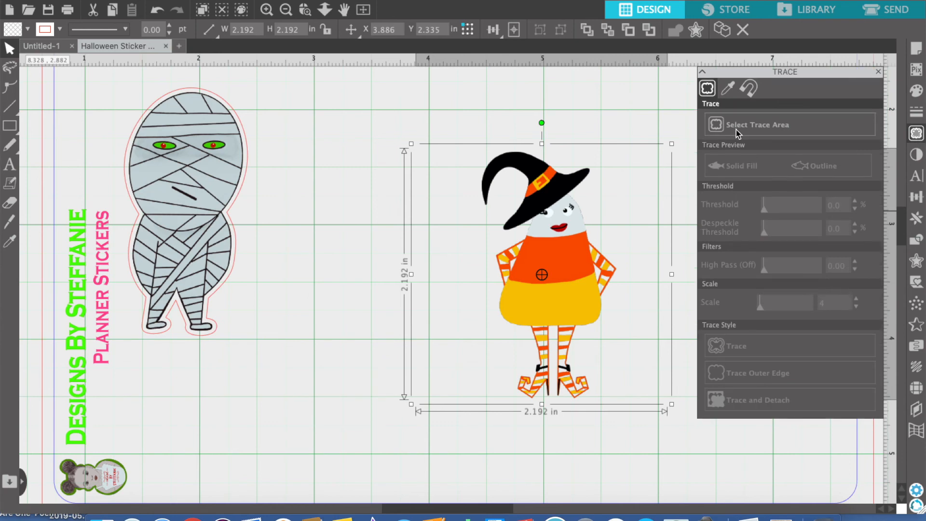
{"action": "left_click", "coordinate": [765, 133]}
{"action": "mouse_move", "coordinate": [417, 130]}
{"action": "left_mouse_down"}
{"action": "mouse_move", "coordinate": [600, 310]}
{"action": "mouse_move", "coordinate": [655, 415]}
{"action": "mouse_move", "coordinate": [666, 412]}
{"action": "mouse_move", "coordinate": [635, 406]}
{"action": "mouse_move", "coordinate": [645, 408]}
{"action": "left_mouse_up"}
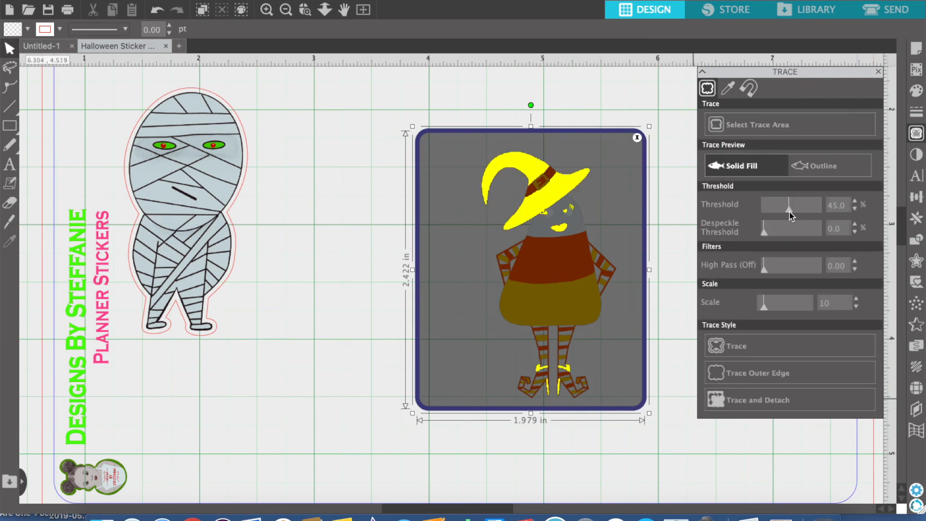
{"action": "left_click_drag", "start_coordinate": [790, 212], "coordinate": [829, 216]}
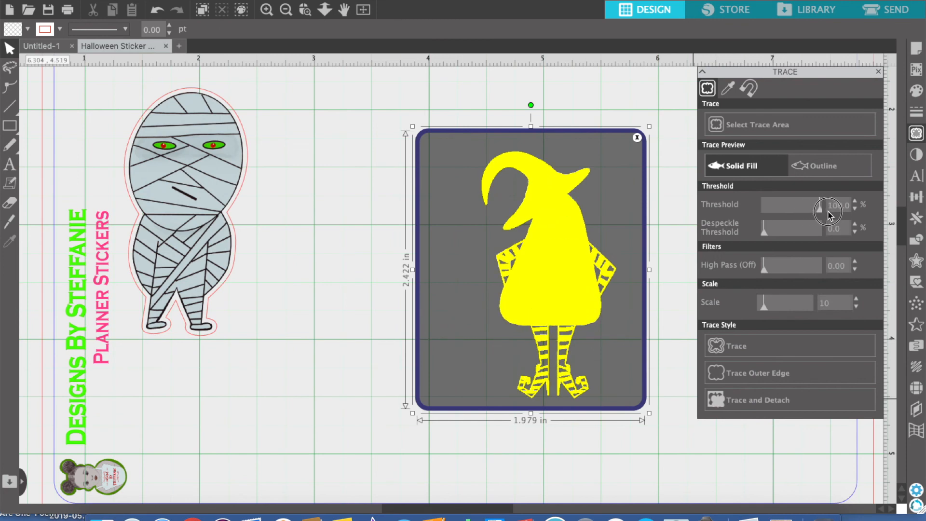
{"action": "left_click", "coordinate": [767, 401]}
Move the detached candy corn character aside, delete the leftover background, and reposition the character at about X 4.47, Y 2.21 in
{"action": "left_click_drag", "start_coordinate": [555, 311], "coordinate": [287, 375]}
{"action": "left_click", "coordinate": [563, 288]}
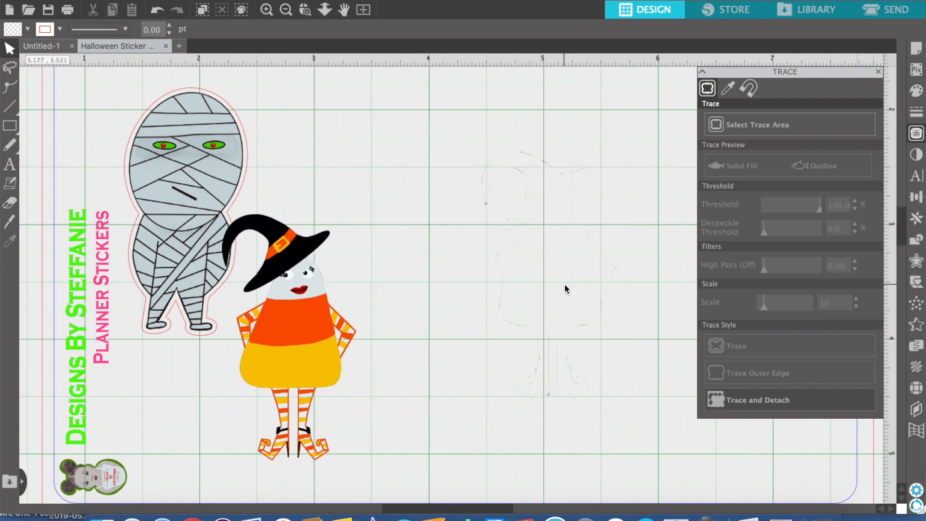
{"action": "left_click", "coordinate": [608, 336]}
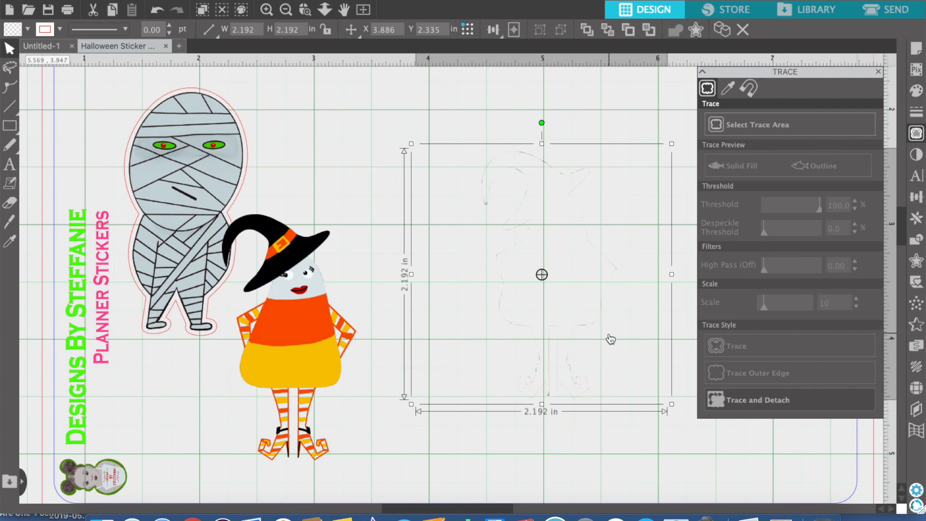
{"action": "key", "text": "Delete"}
{"action": "left_click_drag", "start_coordinate": [299, 362], "coordinate": [560, 277]}
{"action": "left_click", "coordinate": [652, 275]}
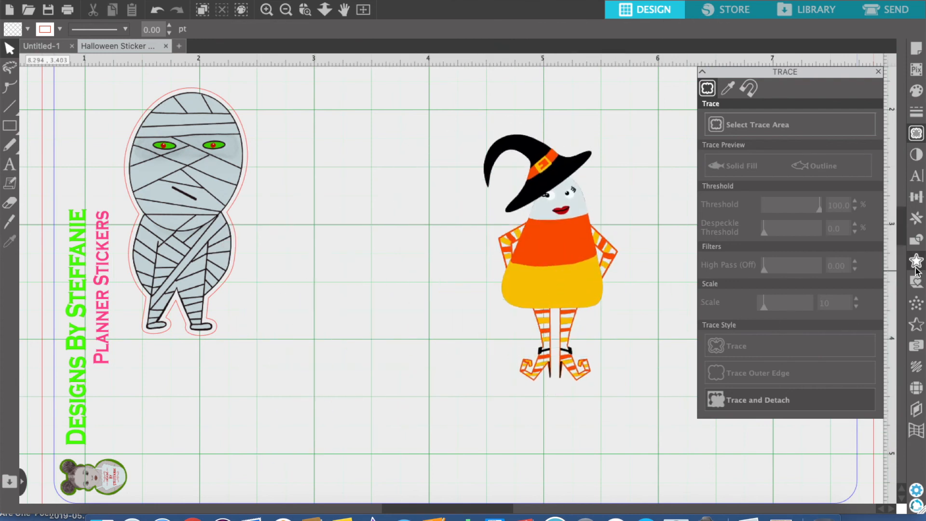
Create a rounded external offset of 0.035 in around the candy corn character
{"action": "left_click", "coordinate": [916, 263]}
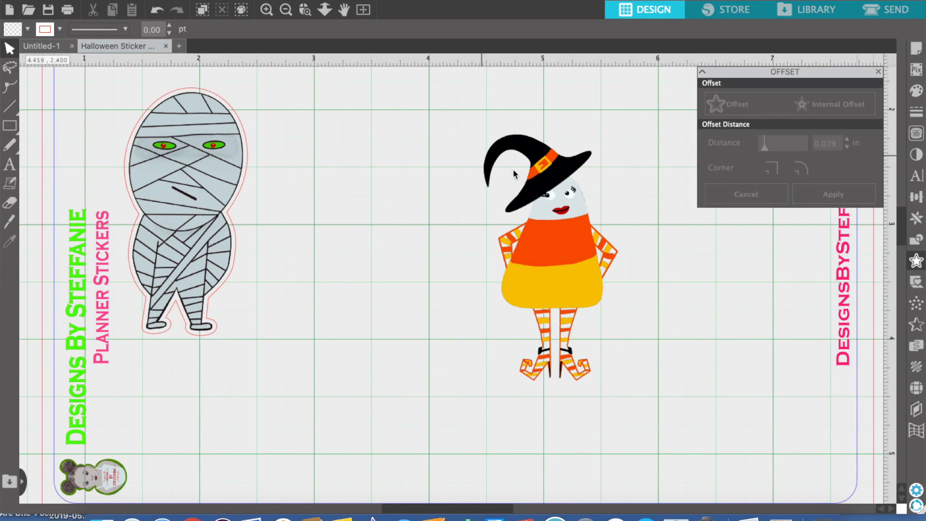
{"action": "left_click", "coordinate": [561, 190]}
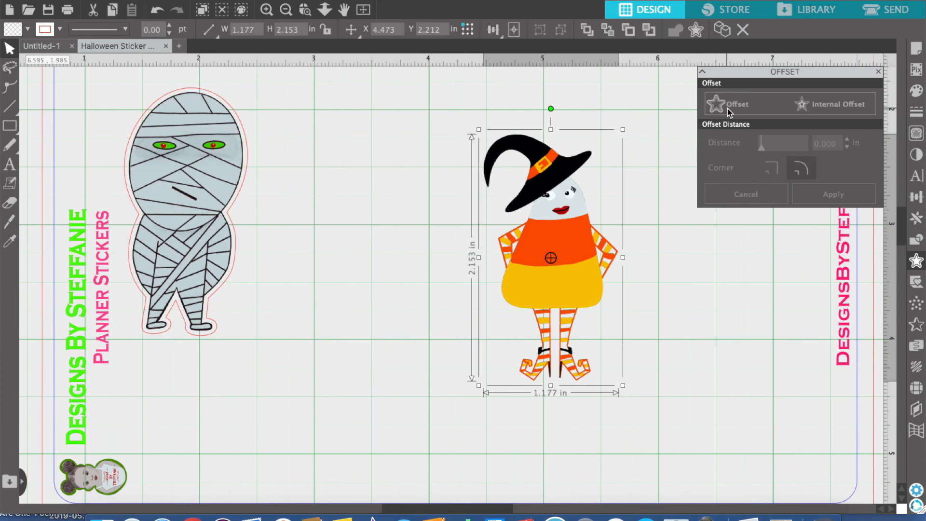
{"action": "left_click", "coordinate": [728, 104]}
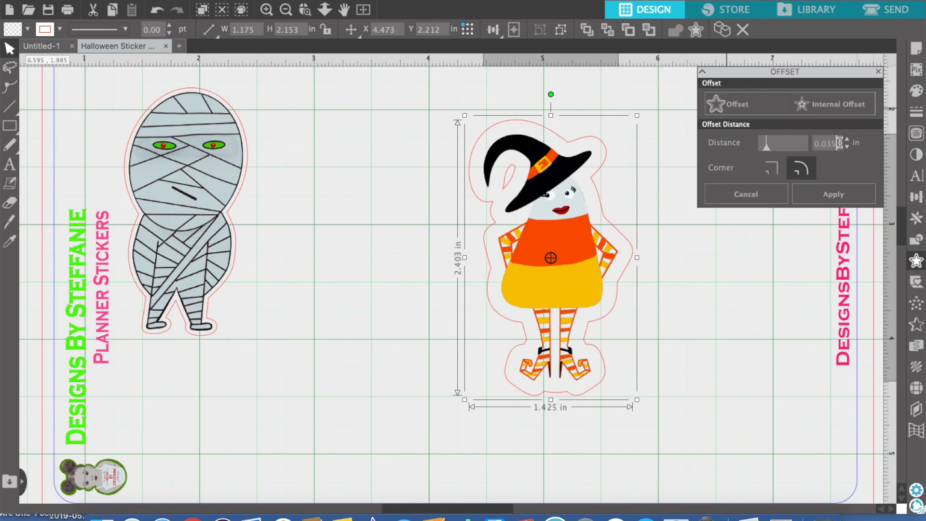
{"action": "left_click", "coordinate": [849, 194]}
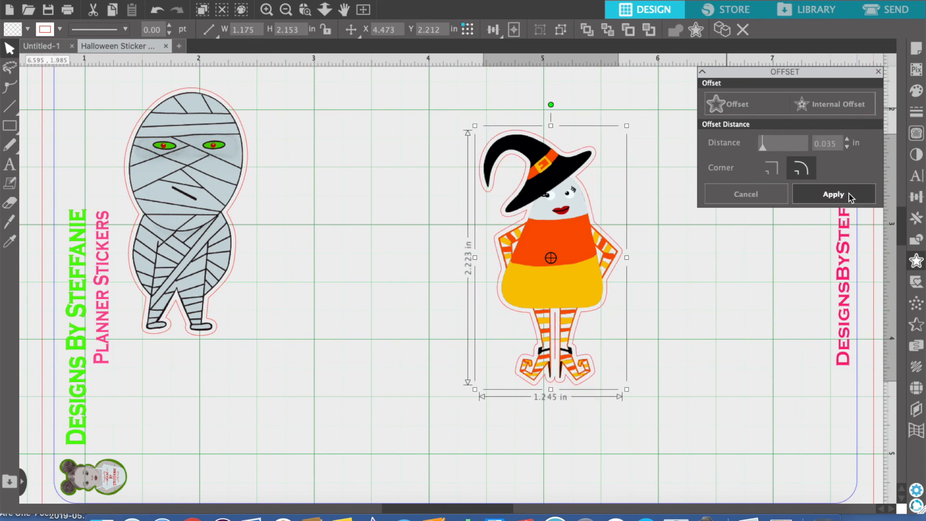
{"action": "left_click", "coordinate": [664, 341]}
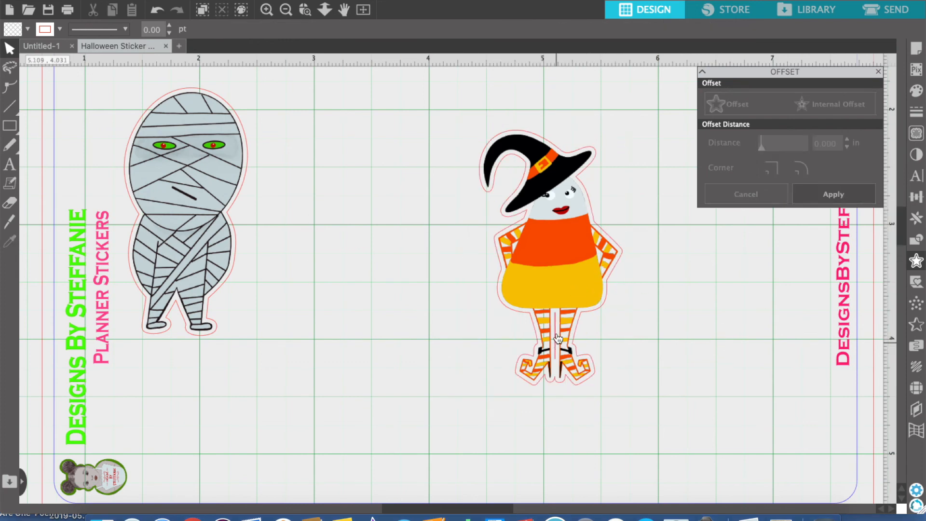
{"action": "left_click", "coordinate": [566, 300]}
{"action": "left_click", "coordinate": [688, 291]}
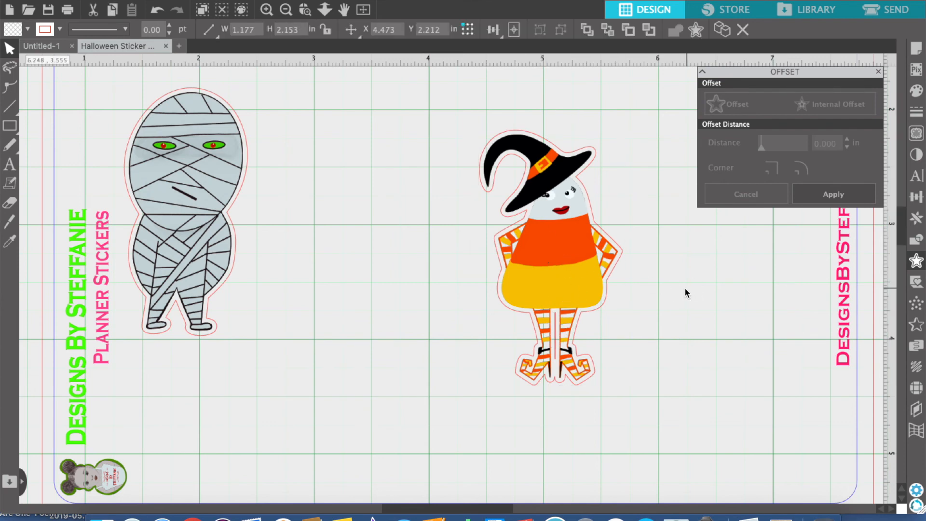
Move the witch candy corn off its offset outline and delete the stray line's points between the legs of the outline
{"action": "left_click_drag", "start_coordinate": [576, 282], "coordinate": [354, 296]}
{"action": "left_click", "coordinate": [554, 315]}
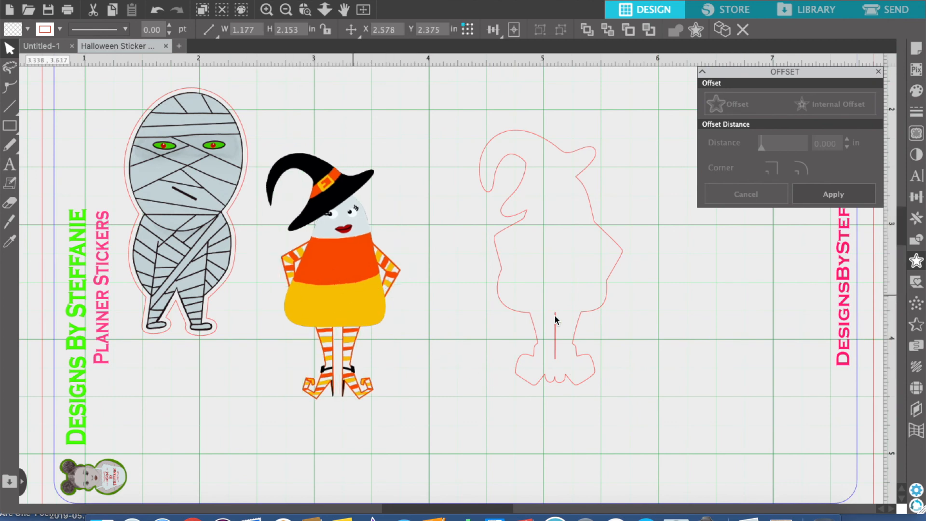
{"action": "left_click", "coordinate": [557, 344]}
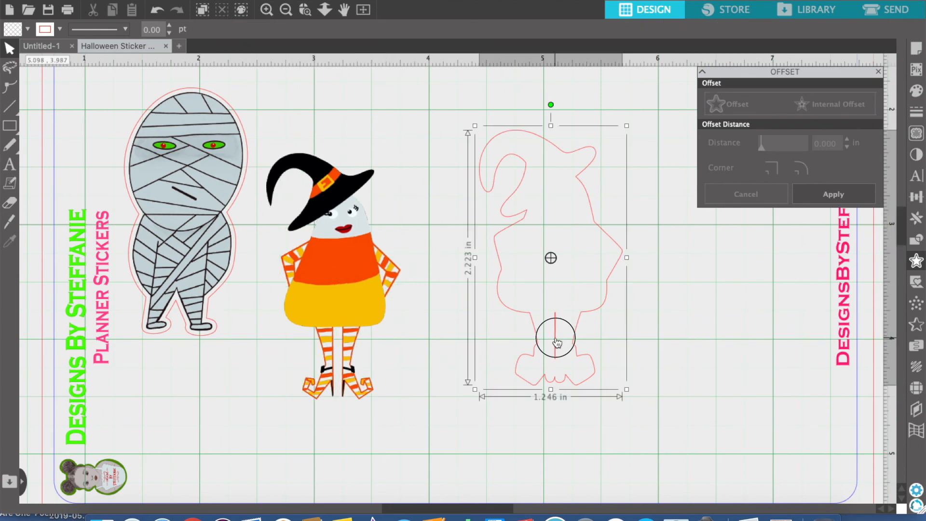
{"action": "double_click", "coordinate": [556, 342]}
{"action": "left_click", "coordinate": [556, 338]}
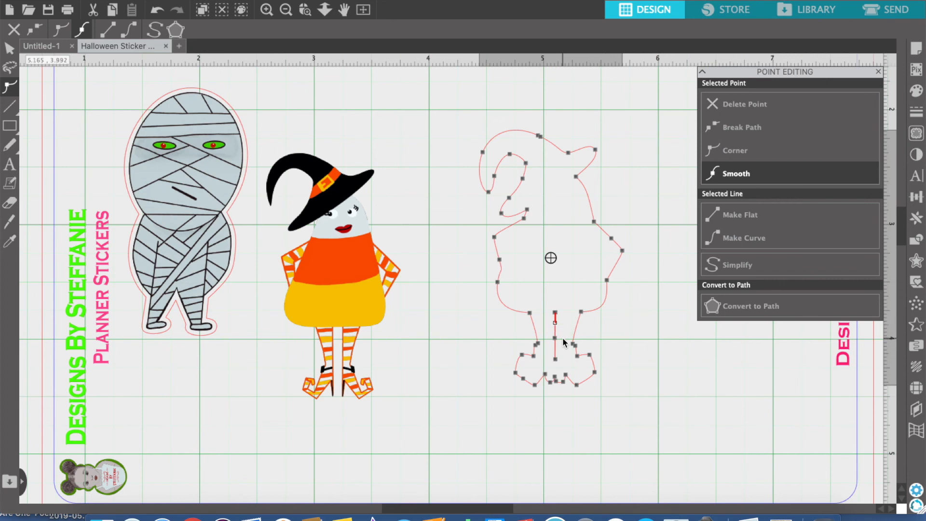
{"action": "key", "text": "Delete"}
{"action": "key", "text": "Delete"}
{"action": "key", "text": "Delete"}
{"action": "left_click", "coordinate": [492, 450]}
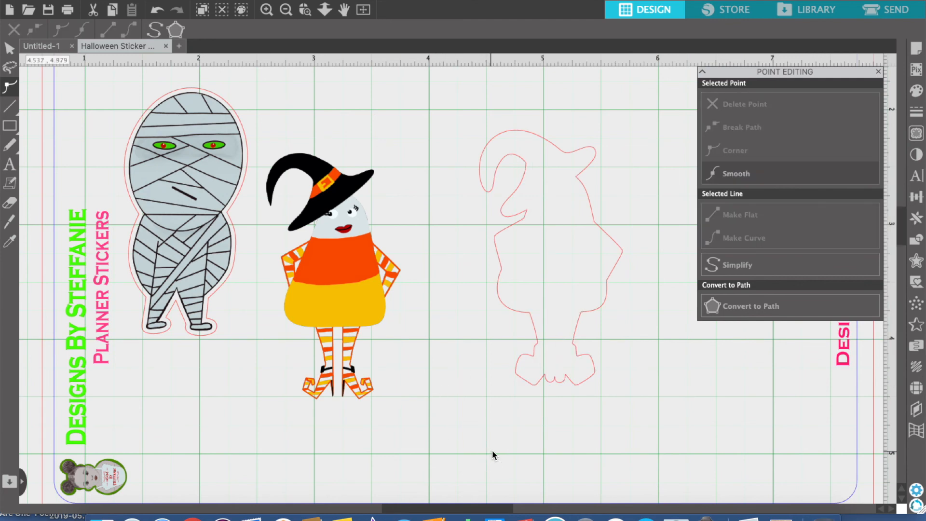
Place the witch candy corn back inside its outline, group the two, and move the group over the mummy's legs
{"action": "left_click_drag", "start_coordinate": [340, 294], "coordinate": [551, 273]}
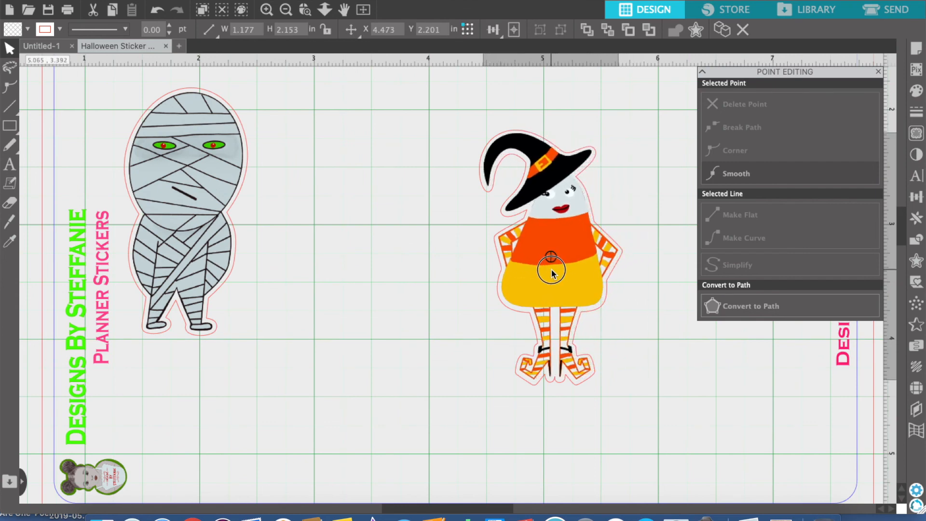
{"action": "left_click_drag", "start_coordinate": [551, 271], "coordinate": [551, 271]}
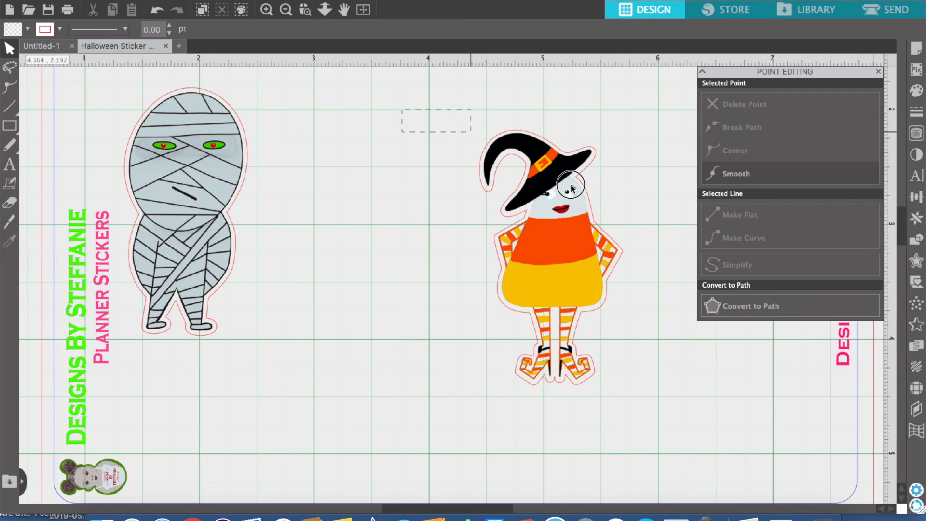
{"action": "left_click", "coordinate": [556, 170]}
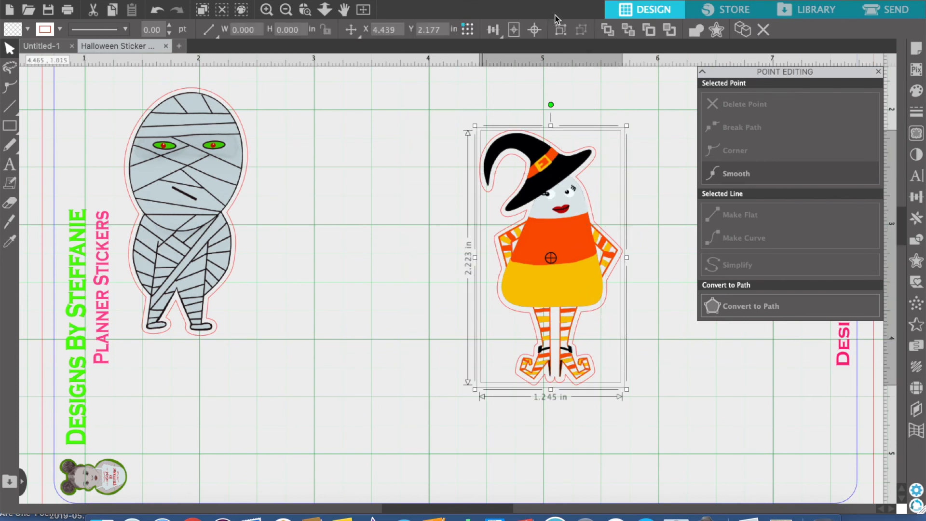
{"action": "left_click", "coordinate": [561, 32]}
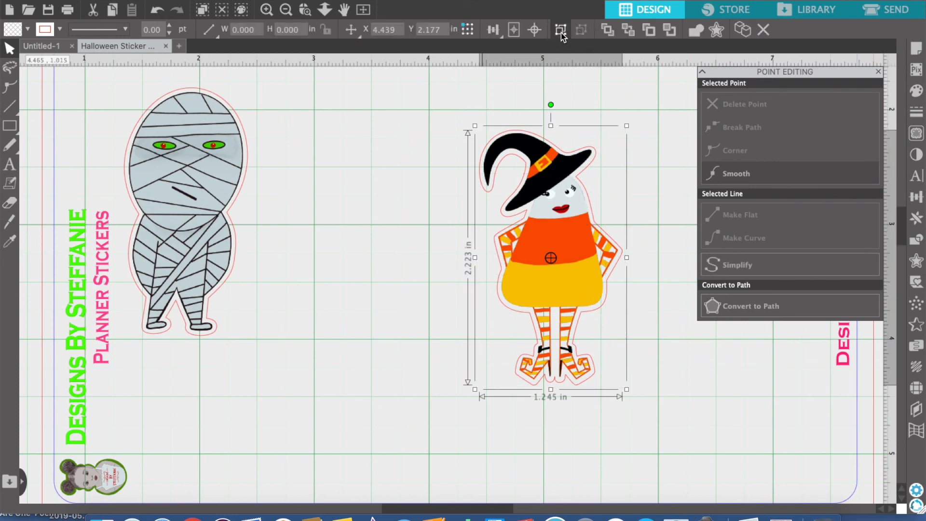
{"action": "left_click", "coordinate": [613, 168]}
{"action": "left_click_drag", "start_coordinate": [544, 257], "coordinate": [170, 382]}
{"action": "left_click", "coordinate": [428, 241]}
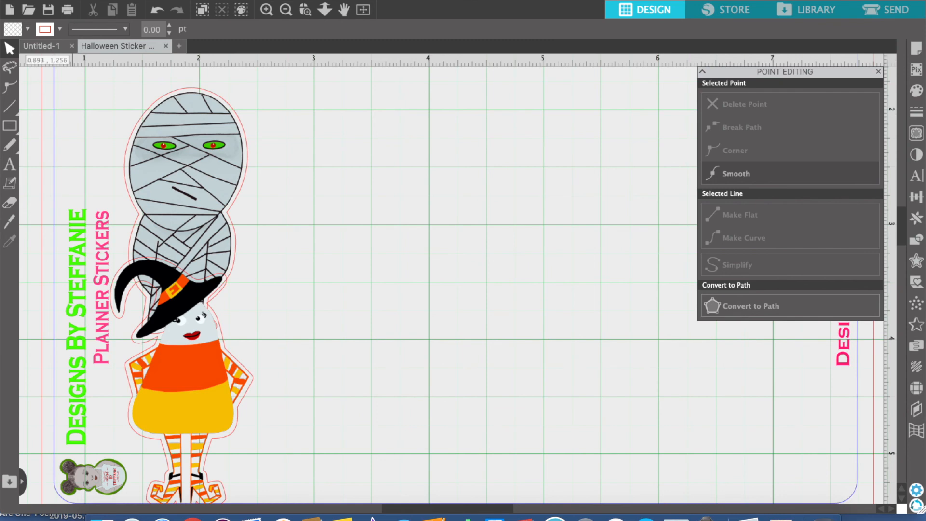
Merge the Candy_Corn_Unicorn image into the sticker sheet
{"action": "left_click", "coordinate": [117, 1]}
{"action": "left_click", "coordinate": [146, 56]}
{"action": "left_click", "coordinate": [410, 203]}
{"action": "left_click", "coordinate": [689, 380]}
Scale the unicorn image down to about 2.62 in square and place it at about X 3.23, Y 2.25 in
{"action": "left_click_drag", "start_coordinate": [465, 315], "coordinate": [526, 507]}
{"action": "left_click_drag", "start_coordinate": [568, 261], "coordinate": [662, 382]}
{"action": "left_click_drag", "start_coordinate": [169, 248], "coordinate": [436, 508]}
{"action": "scroll", "coordinate": [579, 357], "scroll_direction": "down", "scroll_amount": 5}
{"action": "left_click_drag", "start_coordinate": [732, 464], "coordinate": [421, 262]}
{"action": "left_click_drag", "start_coordinate": [428, 313], "coordinate": [380, 363]}
{"action": "left_click_drag", "start_coordinate": [598, 165], "coordinate": [371, 367]}
{"action": "left_click_drag", "start_coordinate": [246, 482], "coordinate": [475, 164]}
{"action": "scroll", "coordinate": [597, 182], "scroll_direction": "down", "scroll_amount": 5}
{"action": "scroll", "coordinate": [598, 182], "scroll_direction": "up", "scroll_amount": 10}
{"action": "left_click_drag", "start_coordinate": [472, 372], "coordinate": [507, 247]}
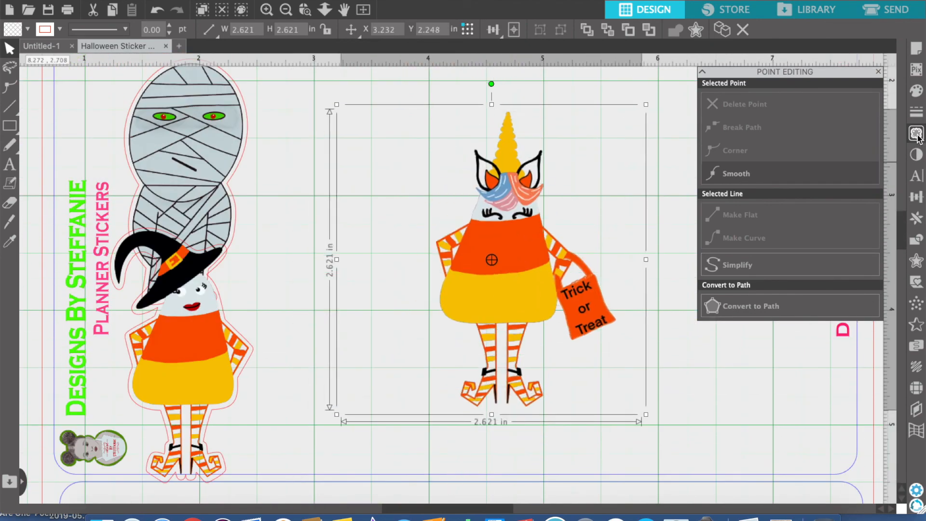
Mark a trace area of about 1.98 by 2.84 in around the unicorn and trace and detach it at 100% threshold
{"action": "left_click", "coordinate": [917, 134]}
{"action": "left_click", "coordinate": [745, 125]}
{"action": "mouse_move", "coordinate": [423, 116]}
{"action": "left_mouse_down"}
{"action": "mouse_move", "coordinate": [585, 153]}
{"action": "mouse_move", "coordinate": [675, 208]}
{"action": "mouse_move", "coordinate": [551, 163]}
{"action": "mouse_move", "coordinate": [653, 448]}
{"action": "left_mouse_up"}
{"action": "left_click", "coordinate": [744, 126]}
{"action": "left_click", "coordinate": [747, 173]}
{"action": "left_click_drag", "start_coordinate": [764, 206], "coordinate": [826, 211]}
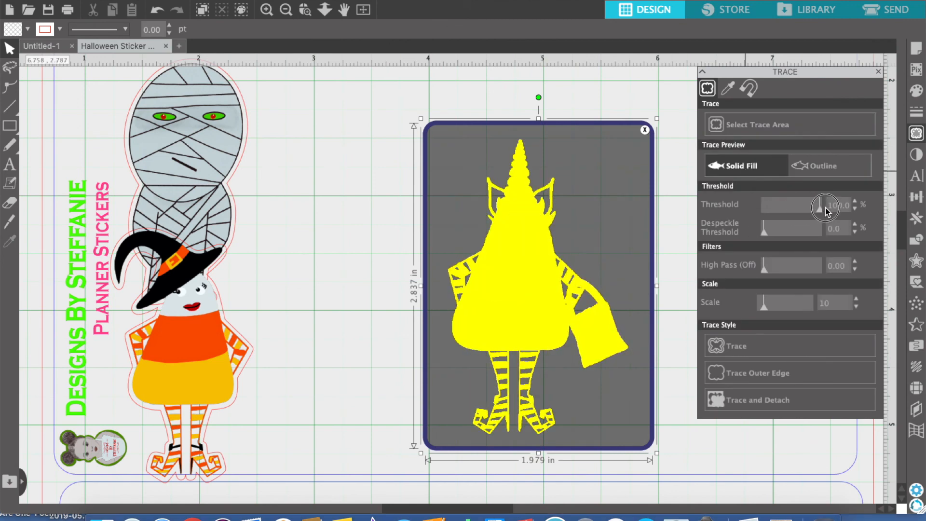
{"action": "left_click", "coordinate": [767, 400]}
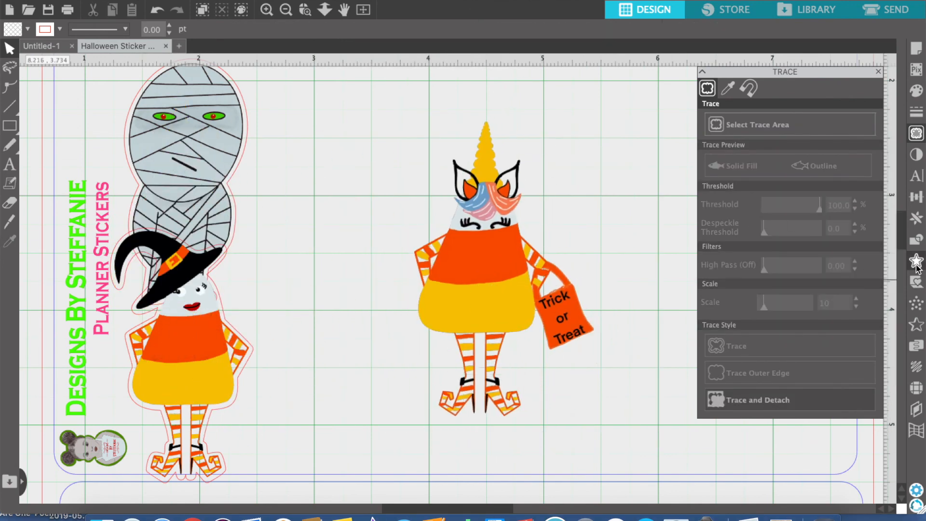
Delete the leftover unicorn background and create a rounded external offset of 0.035 in around the character
{"action": "left_click", "coordinate": [916, 260]}
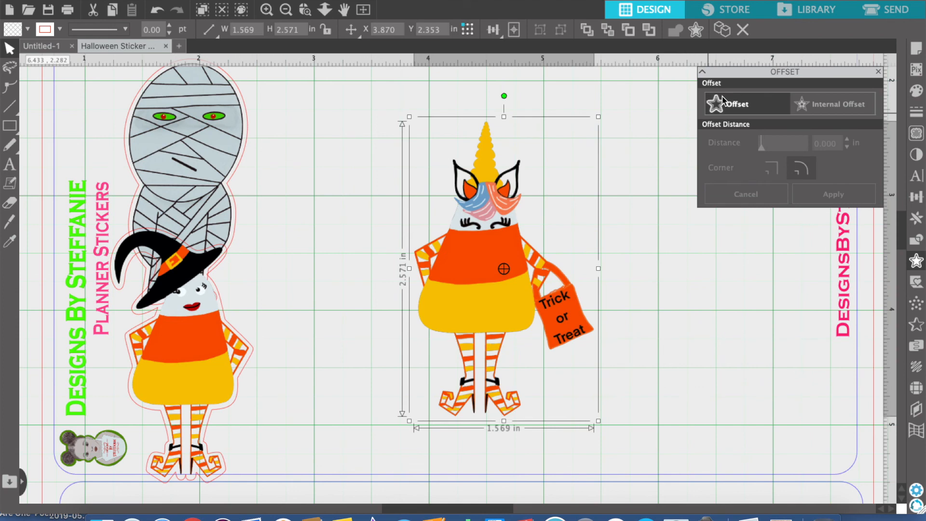
{"action": "left_click", "coordinate": [716, 104]}
{"action": "left_click", "coordinate": [833, 194]}
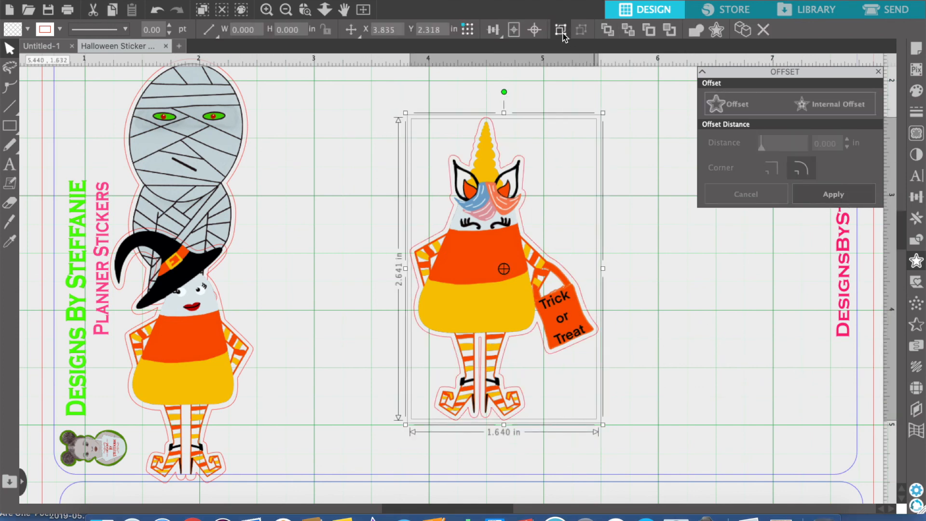
Move the unicorn aside, delete the stray line between the legs of its outline, and place the unicorn back inside
{"action": "left_click_drag", "start_coordinate": [521, 286], "coordinate": [329, 273]}
{"action": "double_click", "coordinate": [482, 349]}
{"action": "left_click", "coordinate": [481, 339]}
{"action": "key", "text": "Delete"}
{"action": "key", "text": "Delete"}
{"action": "key", "text": "Escape"}
{"action": "double_click", "coordinate": [483, 349]}
{"action": "left_click", "coordinate": [631, 389]}
{"action": "left_click_drag", "start_coordinate": [315, 272], "coordinate": [499, 288]}
{"action": "left_click", "coordinate": [666, 398]}
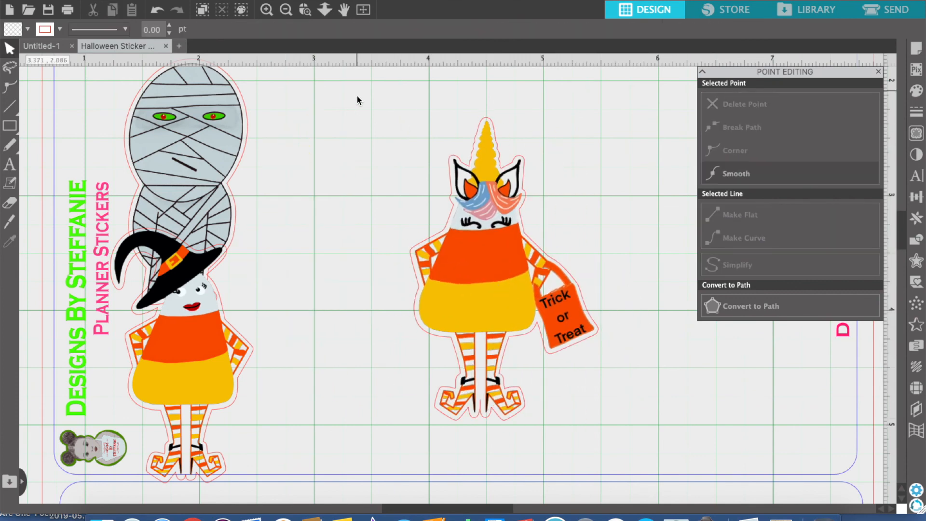
Group the unicorn with its outline, scale the group down, and move it over the mummy
{"action": "left_click_drag", "start_coordinate": [391, 100], "coordinate": [556, 425]}
{"action": "key", "text": "super+g"}
{"action": "left_click_drag", "start_coordinate": [603, 112], "coordinate": [567, 171]}
{"action": "left_click_drag", "start_coordinate": [482, 308], "coordinate": [190, 193]}
{"action": "left_click", "coordinate": [158, 7]}
Merge the Hocus_Pocus image into the sticker sheet
{"action": "left_click", "coordinate": [126, 0]}
{"action": "left_click", "coordinate": [146, 56]}
{"action": "left_click", "coordinate": [399, 192]}
{"action": "left_click", "coordinate": [689, 379]}
Scale the Hocus Pocus image down to about 1.71 in square and place it at about X 3.67, Y 2.52 in
{"action": "left_click_drag", "start_coordinate": [592, 313], "coordinate": [453, 376]}
{"action": "left_click_drag", "start_coordinate": [82, 92], "coordinate": [372, 275]}
{"action": "left_click_drag", "start_coordinate": [146, 189], "coordinate": [376, 417]}
{"action": "left_click_drag", "start_coordinate": [575, 459], "coordinate": [452, 174]}
{"action": "left_click_drag", "start_coordinate": [242, 124], "coordinate": [452, 327]}
{"action": "left_click", "coordinate": [471, 245]}
{"action": "left_click_drag", "start_coordinate": [644, 443], "coordinate": [470, 238]}
{"action": "left_click_drag", "start_coordinate": [641, 123], "coordinate": [486, 280]}
{"action": "left_click_drag", "start_coordinate": [415, 369], "coordinate": [522, 211]}
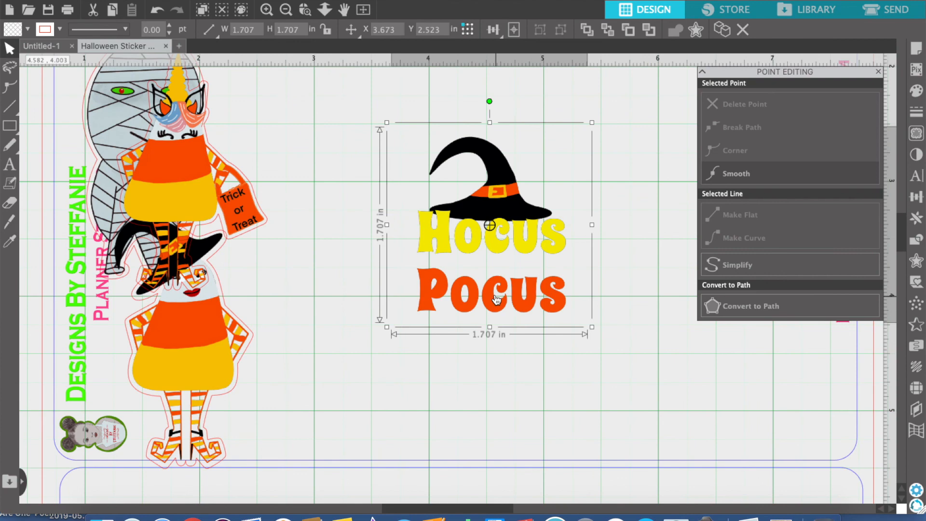
Try to trace and detach the Hocus Pocus artwork with a raised threshold inside a trace area of about 2.24 by 2.19 in
{"action": "left_click", "coordinate": [644, 270]}
{"action": "left_click", "coordinate": [916, 134]}
{"action": "left_click", "coordinate": [790, 124]}
{"action": "left_click_drag", "start_coordinate": [355, 106], "coordinate": [613, 357]}
{"action": "left_click_drag", "start_coordinate": [790, 209], "coordinate": [816, 208]}
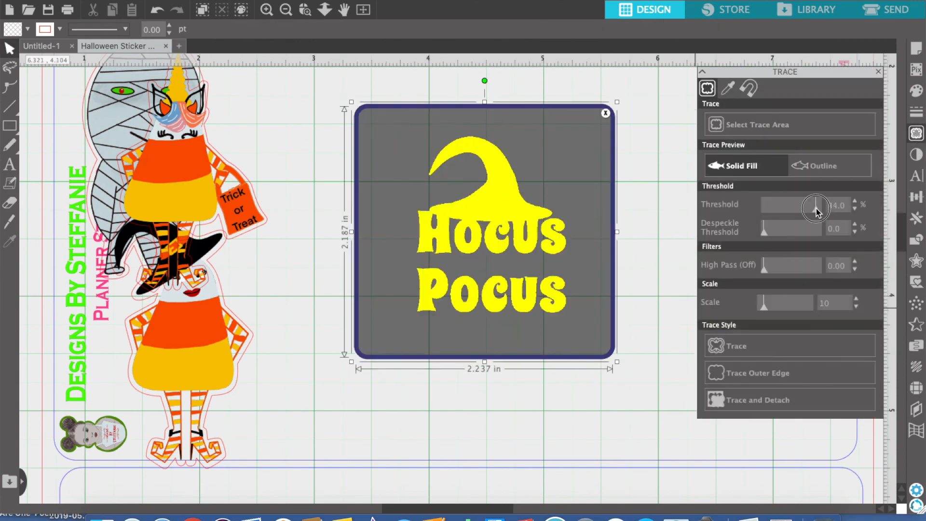
{"action": "left_click", "coordinate": [762, 401]}
{"action": "left_click", "coordinate": [487, 206]}
{"action": "left_click_drag", "start_coordinate": [492, 209], "coordinate": [491, 212]}
Undo the Hocus Pocus trace and remove its trace area
{"action": "left_click", "coordinate": [158, 11]}
{"action": "left_click", "coordinate": [158, 10]}
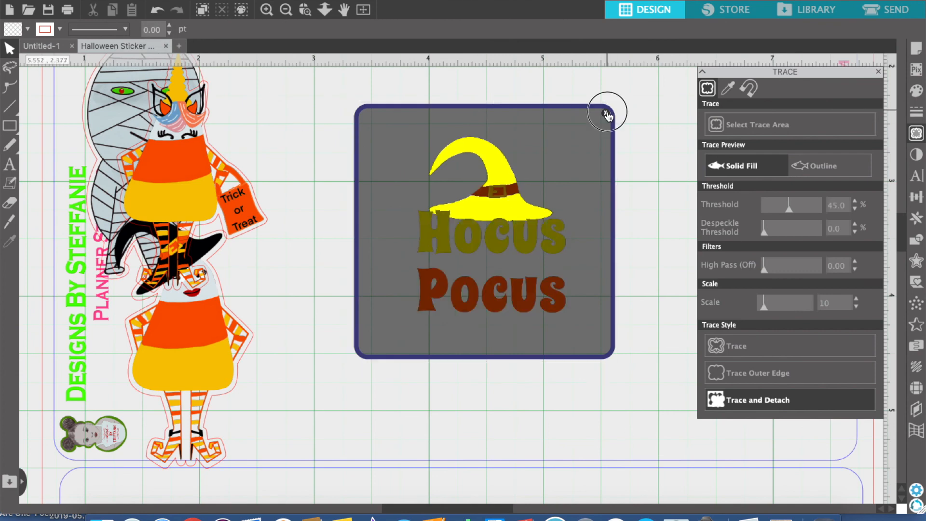
{"action": "left_click", "coordinate": [607, 114]}
Reposition the Hocus Pocus image at about X 3.72, Y 2.54 in and trace and detach the whole design at 100% threshold
{"action": "left_click_drag", "start_coordinate": [507, 202], "coordinate": [512, 191]}
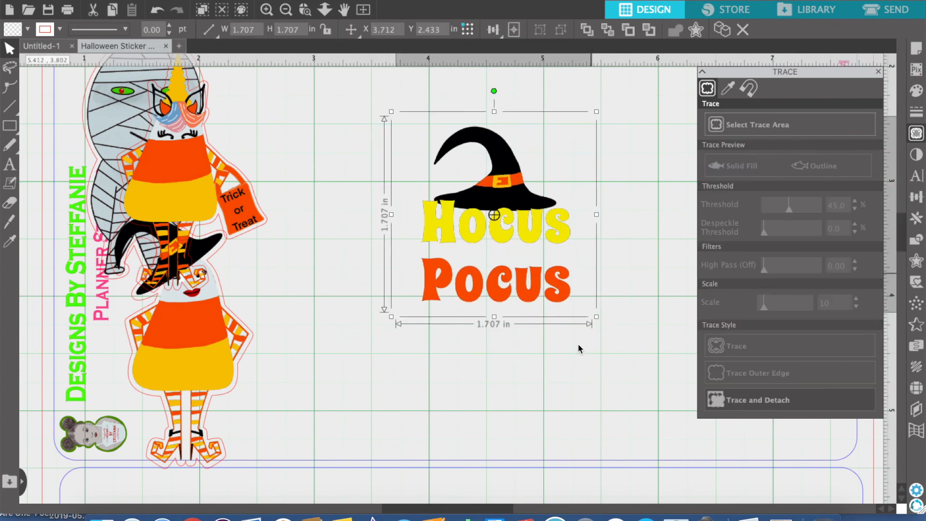
{"action": "left_click", "coordinate": [264, 0]}
{"action": "left_click", "coordinate": [316, 131]}
{"action": "mouse_move", "coordinate": [480, 229]}
{"action": "left_mouse_down"}
{"action": "mouse_move", "coordinate": [424, 260]}
{"action": "mouse_move", "coordinate": [480, 241]}
{"action": "left_mouse_up"}
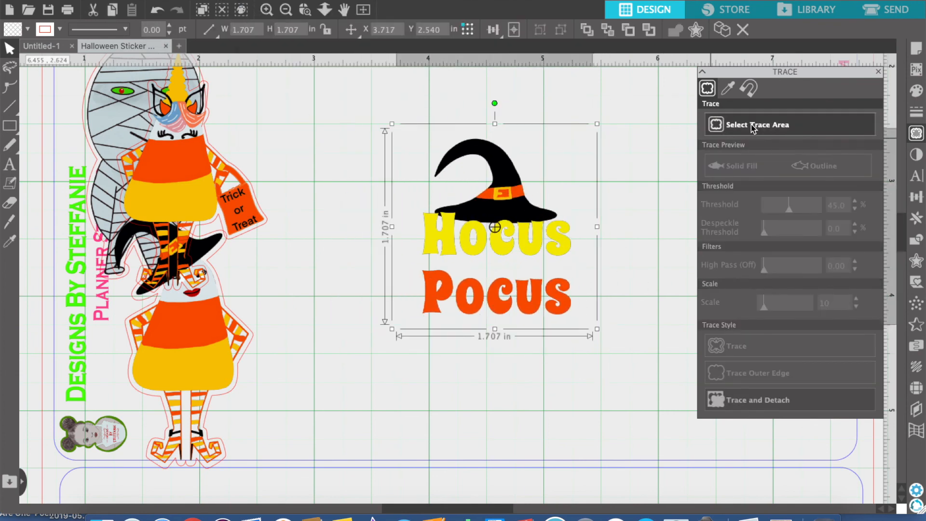
{"action": "left_click", "coordinate": [755, 125]}
{"action": "left_click_drag", "start_coordinate": [376, 115], "coordinate": [617, 350]}
{"action": "left_click_drag", "start_coordinate": [790, 209], "coordinate": [822, 209]}
{"action": "left_click", "coordinate": [863, 402]}
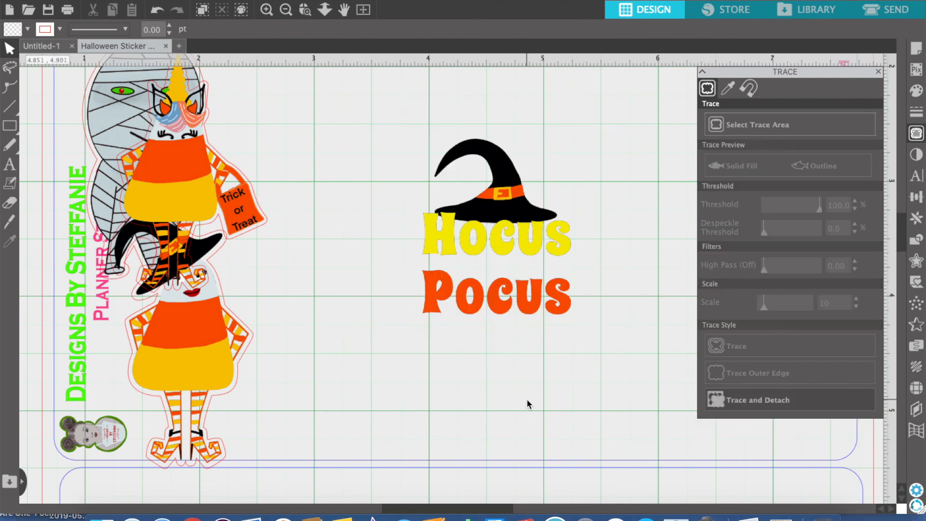
Delete the background left over from the Hocus Pocus trace, keeping the detached hat and letters in place
{"action": "left_click", "coordinate": [577, 213]}
{"action": "left_click_drag", "start_coordinate": [577, 212], "coordinate": [342, 329]}
{"action": "key", "text": "Delete"}
{"action": "left_click_drag", "start_coordinate": [516, 215], "coordinate": [461, 215]}
{"action": "key", "text": "super+z"}
Combine the detached hat and letters into a single object and place it at about X 4.03, Y 2.61 in
{"action": "left_click_drag", "start_coordinate": [387, 109], "coordinate": [547, 355]}
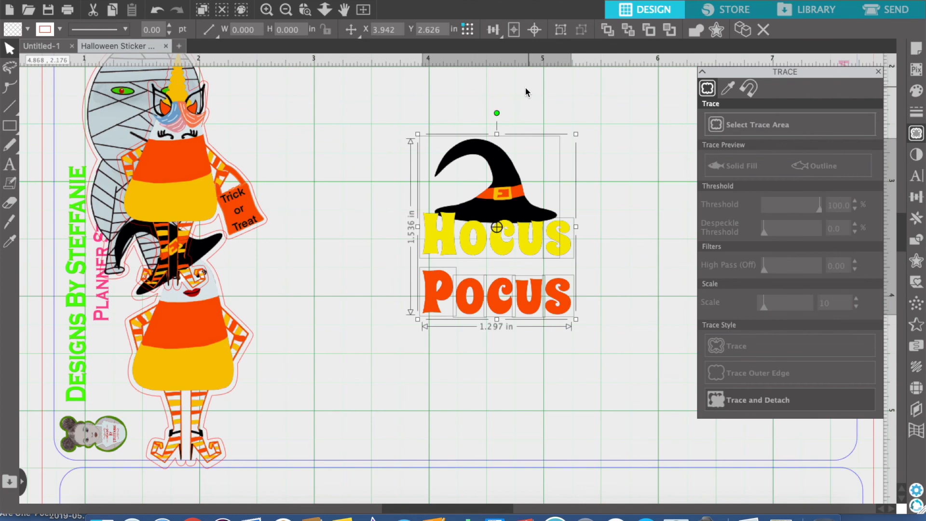
{"action": "left_click", "coordinate": [255, 1]}
{"action": "left_click", "coordinate": [324, 124]}
{"action": "mouse_move", "coordinate": [501, 238]}
{"action": "left_mouse_down"}
{"action": "mouse_move", "coordinate": [527, 238]}
{"action": "mouse_move", "coordinate": [510, 236]}
{"action": "left_mouse_up"}
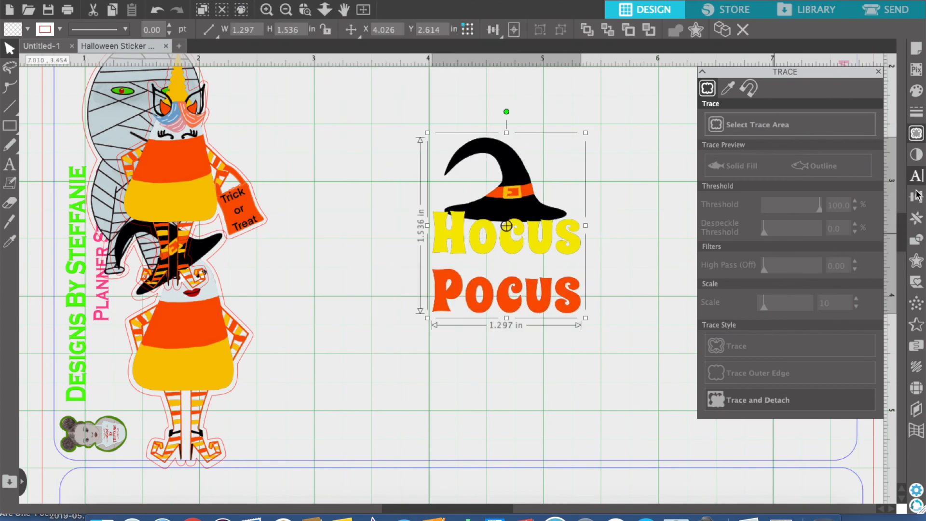
Try a rounded external offset of 0.035 in around the Hocus Pocus design, then delete the outlines and reposition the artwork
{"action": "left_click", "coordinate": [916, 261]}
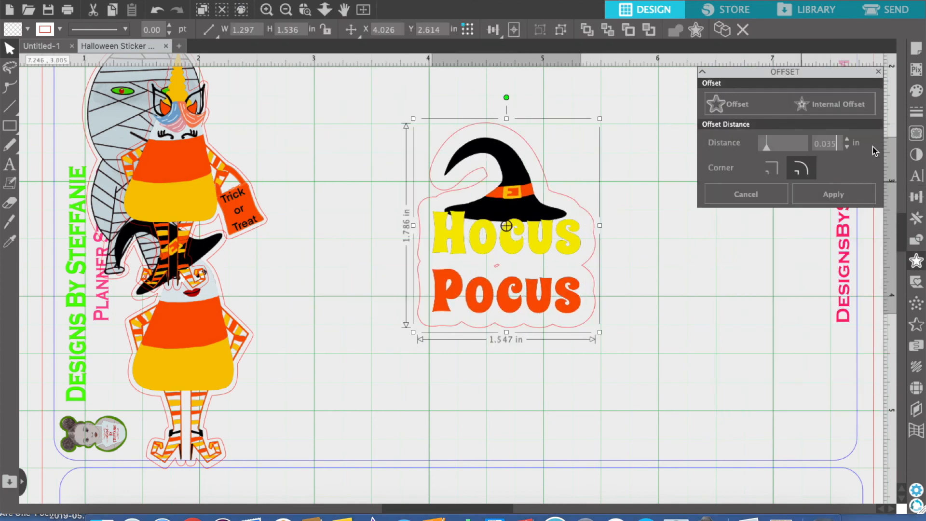
{"action": "left_click", "coordinate": [834, 194]}
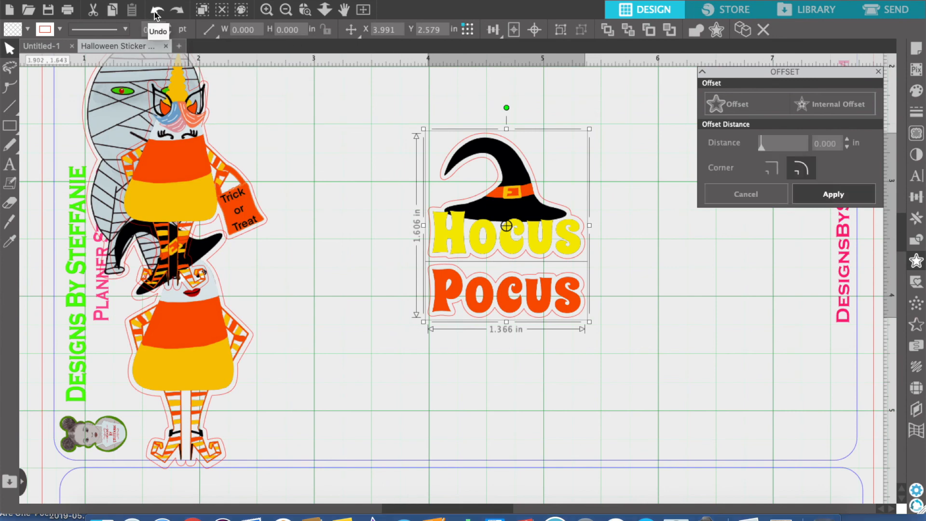
{"action": "left_click_drag", "start_coordinate": [507, 248], "coordinate": [326, 295]}
{"action": "left_click", "coordinate": [471, 260]}
{"action": "key", "text": "Delete"}
{"action": "left_click", "coordinate": [471, 277]}
{"action": "key", "text": "Delete"}
{"action": "left_click_drag", "start_coordinate": [371, 261], "coordinate": [546, 227]}
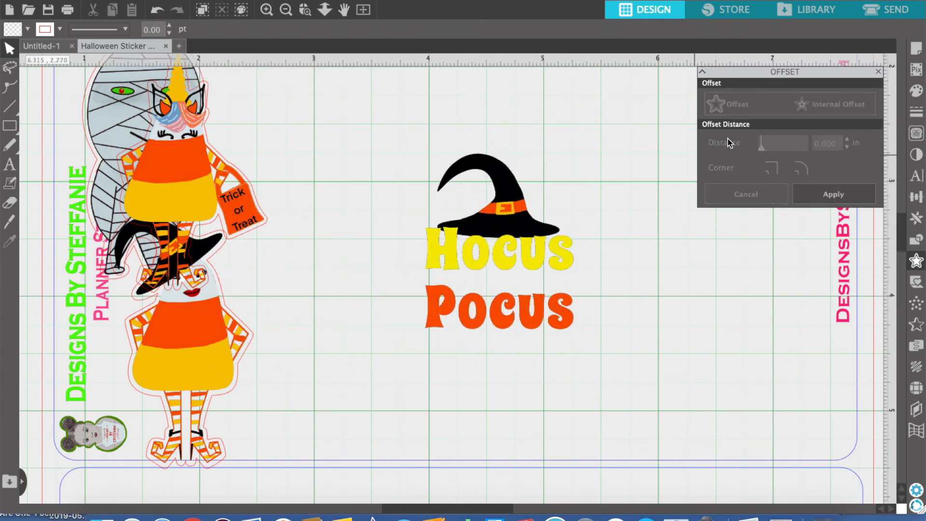
Create a wider rounded external offset that encloses the hat and both words in one outline
{"action": "left_click", "coordinate": [716, 104]}
{"action": "left_click", "coordinate": [847, 147]}
{"action": "left_click", "coordinate": [848, 147]}
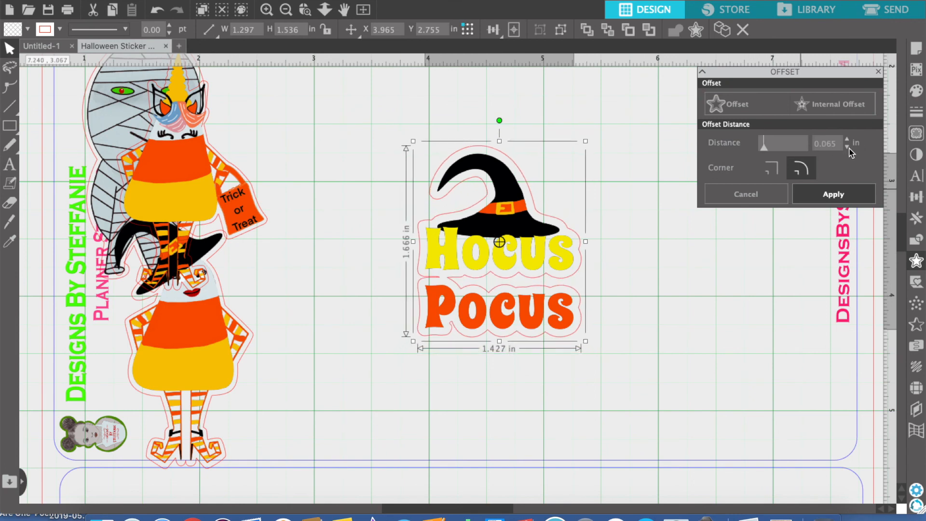
{"action": "left_click", "coordinate": [826, 196]}
Move the Hocus Pocus design off its outline, delete the stray inner offset piece, and move the design back
{"action": "left_click_drag", "start_coordinate": [535, 217], "coordinate": [709, 285]}
{"action": "double_click", "coordinate": [546, 281]}
{"action": "left_click_drag", "start_coordinate": [511, 293], "coordinate": [473, 268]}
{"action": "key", "text": "Delete"}
{"action": "left_click_drag", "start_coordinate": [658, 325], "coordinate": [486, 255]}
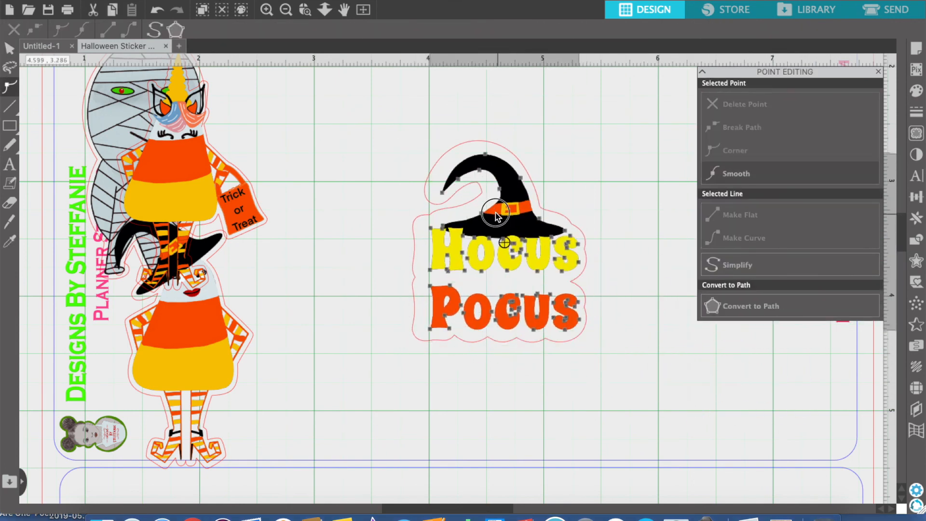
{"action": "left_click", "coordinate": [609, 231]}
{"action": "left_click", "coordinate": [585, 250]}
Shrink the Hocus Pocus outline slightly, centre the design inside it, and group them together
{"action": "left_click_drag", "start_coordinate": [591, 136], "coordinate": [579, 153]}
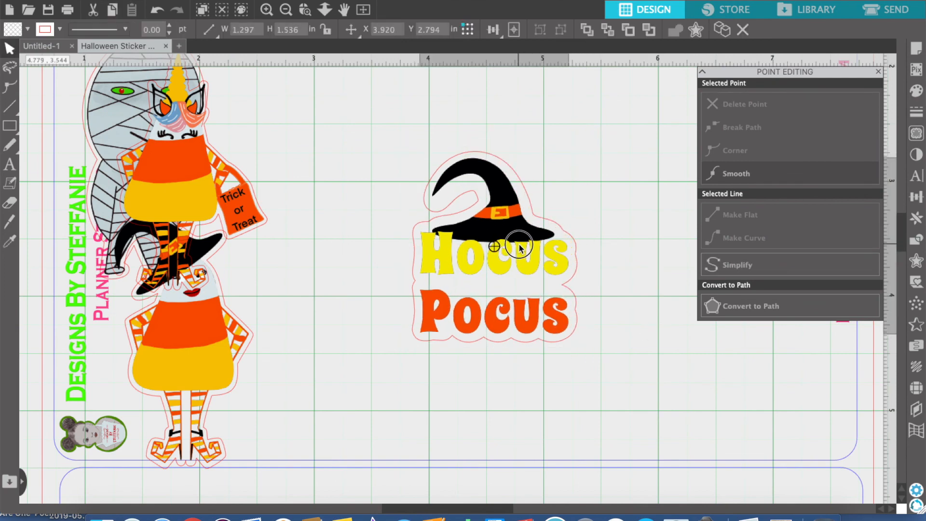
{"action": "left_click_drag", "start_coordinate": [500, 242], "coordinate": [498, 244]}
{"action": "left_click", "coordinate": [553, 385]}
{"action": "left_click_drag", "start_coordinate": [403, 144], "coordinate": [581, 352]}
{"action": "left_click", "coordinate": [561, 31]}
Scale the Hocus Pocus group down to about 0.98 by 1.13 in and move it beside the other finished stickers
{"action": "left_click", "coordinate": [616, 203]}
{"action": "left_click", "coordinate": [517, 240]}
{"action": "left_click_drag", "start_coordinate": [578, 151], "coordinate": [529, 208]}
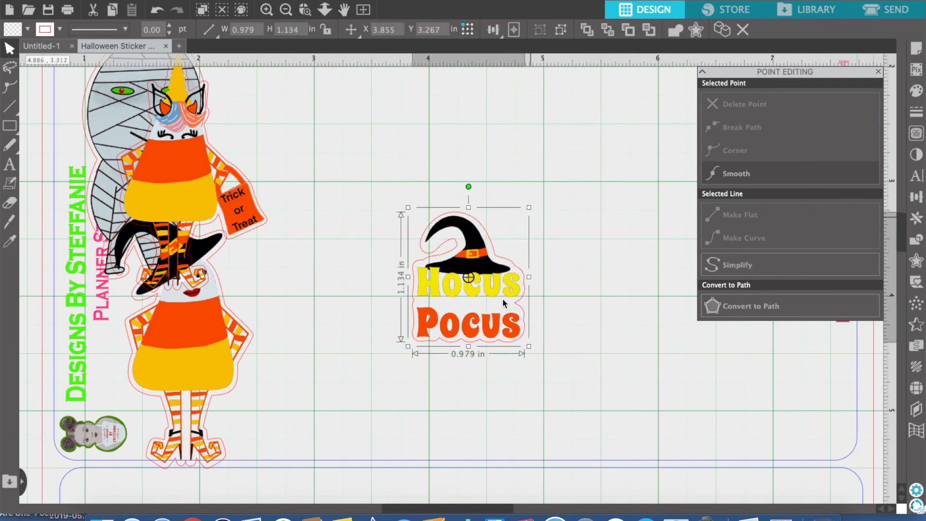
{"action": "left_click_drag", "start_coordinate": [482, 282], "coordinate": [300, 161]}
{"action": "left_click", "coordinate": [376, 271]}
{"action": "left_click", "coordinate": [119, 1]}
{"action": "left_click", "coordinate": [129, 51]}
{"action": "left_click", "coordinate": [261, 128]}
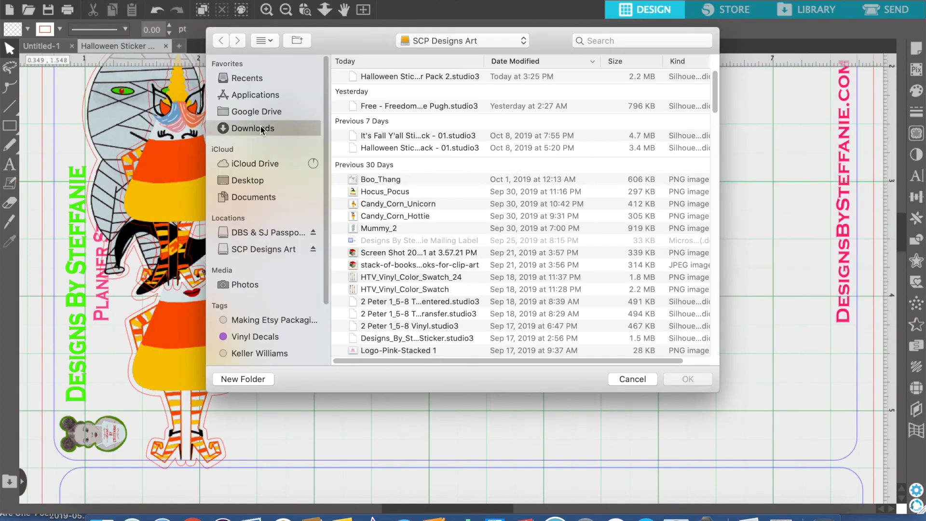
{"action": "scroll", "coordinate": [623, 317], "scroll_direction": "down", "scroll_amount": 5}
{"action": "scroll", "coordinate": [623, 318], "scroll_direction": "up", "scroll_amount": 5}
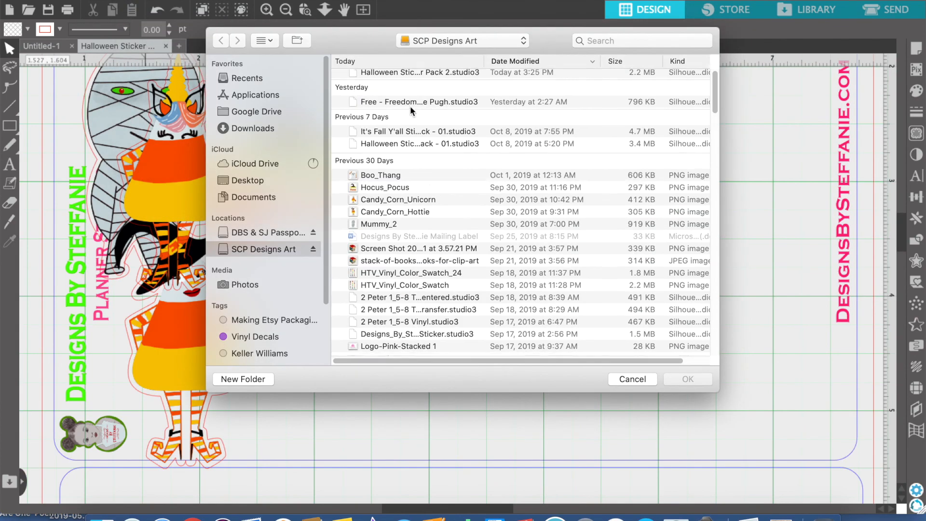
{"action": "left_click", "coordinate": [249, 128]}
{"action": "left_click", "coordinate": [633, 379]}
Move the Hocus Pocus sticker clear of the stacked characters and scale it down slightly
{"action": "scroll", "coordinate": [409, 177], "scroll_direction": "down", "scroll_amount": 1}
{"action": "left_click", "coordinate": [286, 10]}
{"action": "left_click_drag", "start_coordinate": [325, 202], "coordinate": [527, 183]}
{"action": "left_click_drag", "start_coordinate": [587, 128], "coordinate": [572, 145]}
Move the unicorn sticker out of the stack and scale it down to sit near the 2 in row
{"action": "left_click_drag", "start_coordinate": [262, 218], "coordinate": [435, 199]}
{"action": "left_click_drag", "start_coordinate": [506, 98], "coordinate": [460, 177]}
{"action": "left_click_drag", "start_coordinate": [432, 222], "coordinate": [437, 175]}
{"action": "left_click_drag", "start_coordinate": [470, 126], "coordinate": [464, 128]}
Scale the witch candy corn sticker down to about 0.51 by 0.91 in and line it up beside the unicorn
{"action": "left_click_drag", "start_coordinate": [312, 281], "coordinate": [404, 145]}
{"action": "left_click_drag", "start_coordinate": [416, 94], "coordinate": [363, 201]}
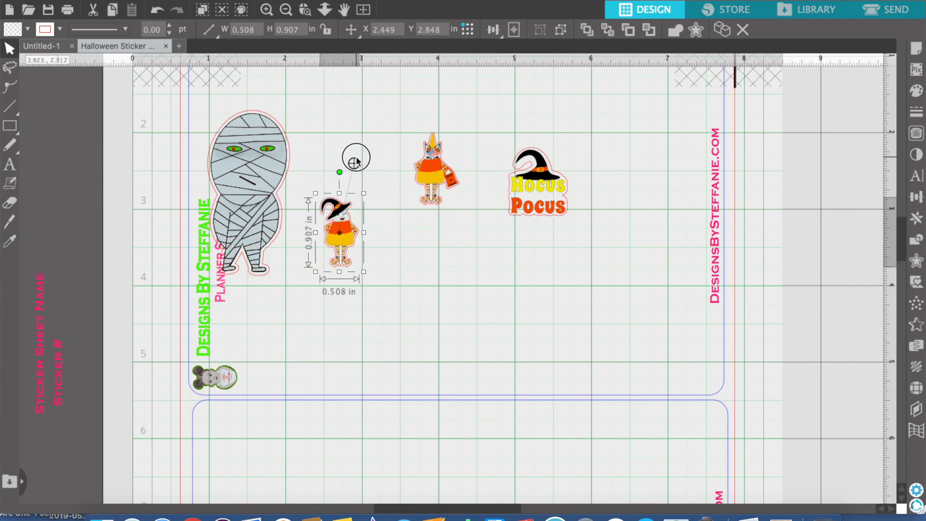
{"action": "left_click_drag", "start_coordinate": [340, 232], "coordinate": [366, 164]}
Move Hocus Pocus closer to the row, then scale the mummy sticker down and place it beside the witch candy corn
{"action": "left_click_drag", "start_coordinate": [534, 194], "coordinate": [512, 176]}
{"action": "left_click", "coordinate": [260, 168]}
{"action": "left_click_drag", "start_coordinate": [295, 106], "coordinate": [248, 199]}
{"action": "left_click_drag", "start_coordinate": [236, 238], "coordinate": [311, 171]}
Resize the Hocus Pocus sticker to about 0.81 by 0.94 in and place it at about X 4.47, Y 2.03 in
{"action": "left_click_drag", "start_coordinate": [523, 187], "coordinate": [519, 195]}
{"action": "left_click_drag", "start_coordinate": [547, 134], "coordinate": [552, 129]}
{"action": "left_click", "coordinate": [568, 249]}
{"action": "left_click_drag", "start_coordinate": [517, 188], "coordinate": [507, 188]}
{"action": "left_click", "coordinate": [570, 287]}
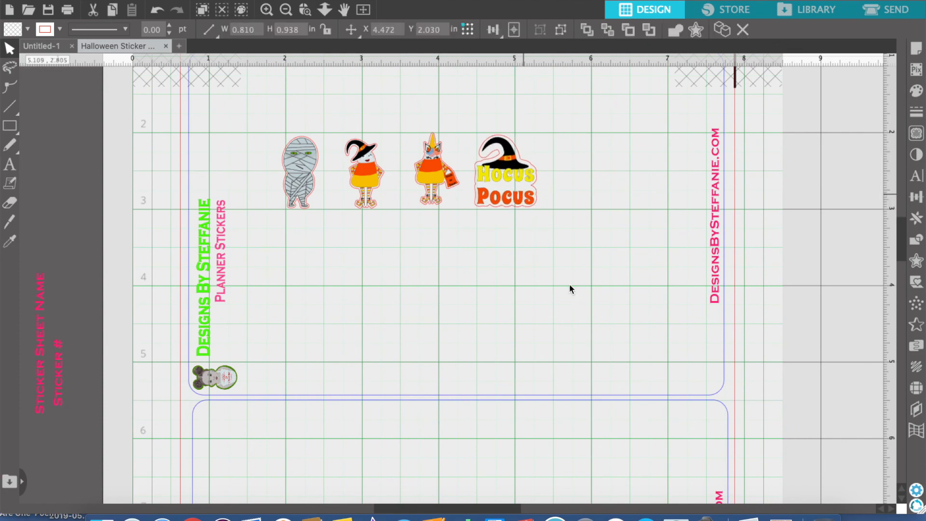
Switch to Finder and look through the files in the Downloads folder
{"action": "left_click", "coordinate": [102, 517]}
{"action": "left_click", "coordinate": [263, 175]}
{"action": "left_click", "coordinate": [536, 93]}
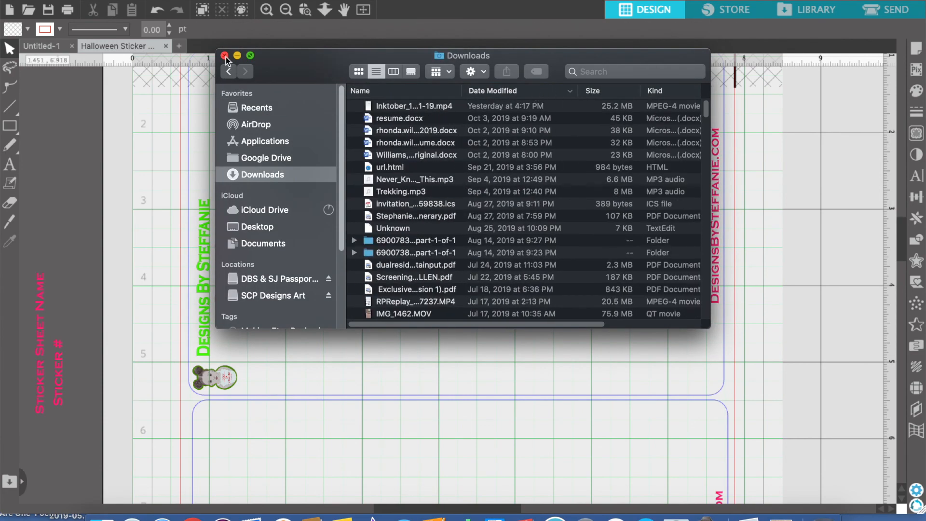
{"action": "left_click", "coordinate": [224, 56]}
{"action": "left_click", "coordinate": [102, 517]}
{"action": "left_click", "coordinate": [263, 175]}
{"action": "left_click_drag", "start_coordinate": [400, 105], "coordinate": [350, 385]}
{"action": "left_click", "coordinate": [225, 56]}
{"action": "left_click_drag", "start_coordinate": [502, 281], "coordinate": [614, 324]}
{"action": "left_click_drag", "start_coordinate": [642, 416], "coordinate": [528, 371]}
{"action": "left_click", "coordinate": [156, 11]}
{"action": "left_click", "coordinate": [156, 11]}
{"action": "left_click", "coordinate": [156, 11]}
Merge the ghost artwork file into the sticker sheet
{"action": "left_click", "coordinate": [118, 1]}
{"action": "left_click", "coordinate": [116, 27]}
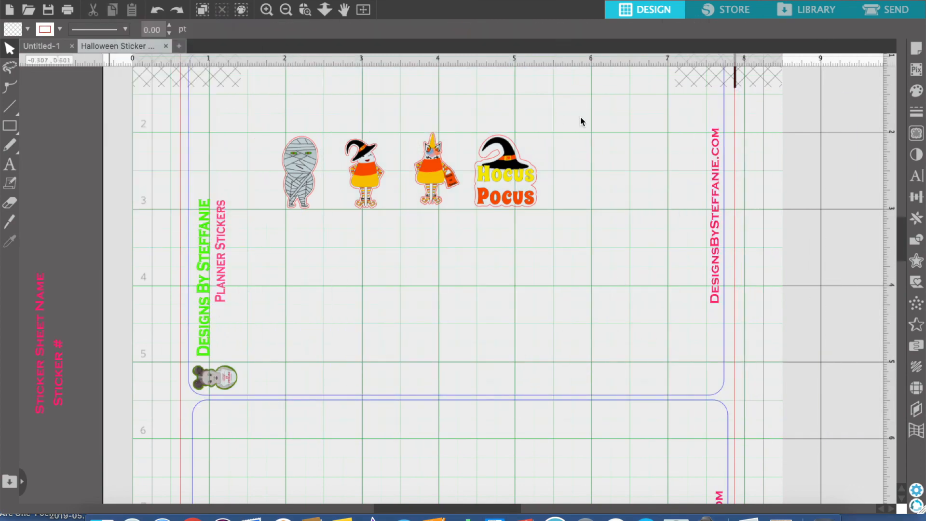
{"action": "left_click", "coordinate": [245, 128]}
{"action": "left_click", "coordinate": [381, 70]}
{"action": "left_click", "coordinate": [686, 378]}
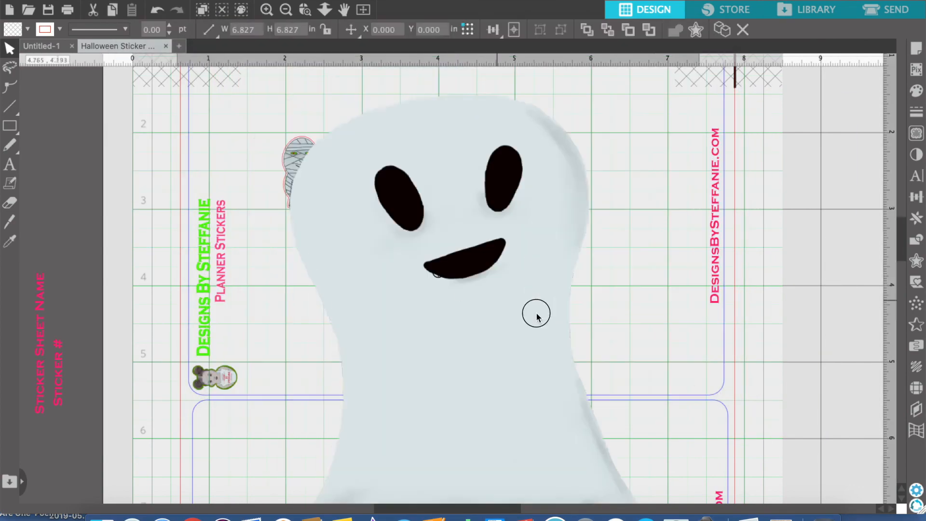
Scale the ghost down to about 2.62 in square on the sheet and move the finished stickers aside to the left margin
{"action": "left_click_drag", "start_coordinate": [577, 327], "coordinate": [598, 280]}
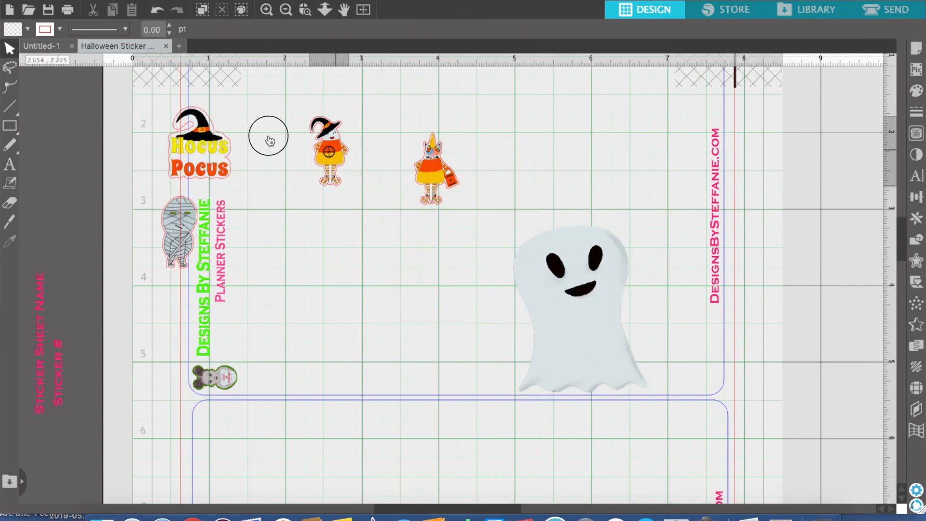
{"action": "left_click_drag", "start_coordinate": [269, 136], "coordinate": [251, 118]}
{"action": "left_click_drag", "start_coordinate": [433, 169], "coordinate": [264, 202]}
{"action": "left_click_drag", "start_coordinate": [574, 304], "coordinate": [526, 215]}
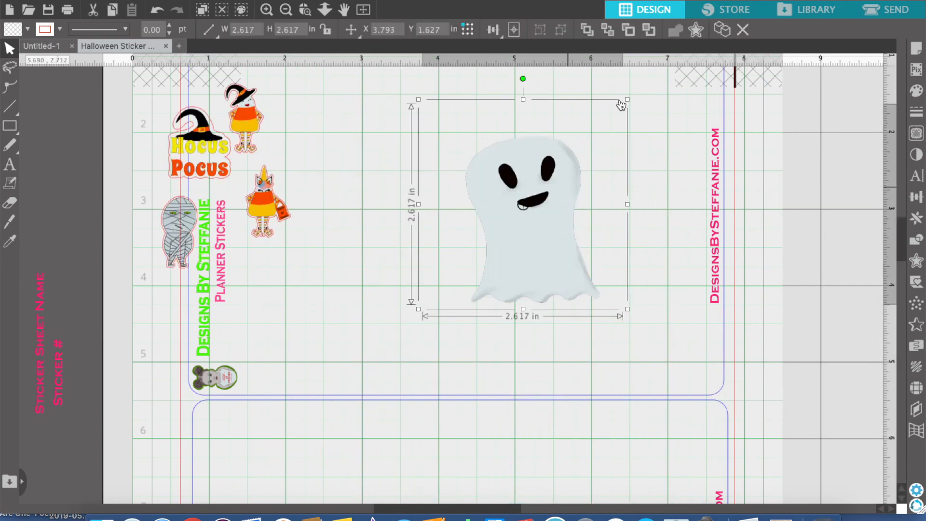
Trace the area around the ghost at 100% threshold and detach it from its background
{"action": "left_click", "coordinate": [916, 133]}
{"action": "left_click", "coordinate": [792, 127]}
{"action": "left_click_drag", "start_coordinate": [410, 124], "coordinate": [622, 319]}
{"action": "left_click_drag", "start_coordinate": [764, 205], "coordinate": [819, 207]}
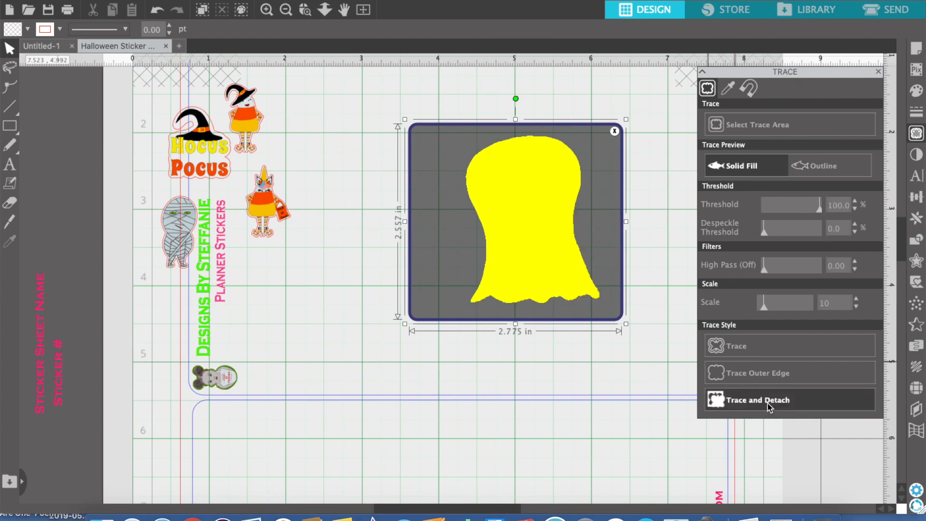
{"action": "left_click", "coordinate": [767, 400]}
Pull the detached ghost away, delete the leftover background, and move the ghost back to the clear area of the sheet
{"action": "left_click", "coordinate": [572, 239]}
{"action": "left_click_drag", "start_coordinate": [523, 271], "coordinate": [328, 331]}
{"action": "left_click", "coordinate": [498, 302]}
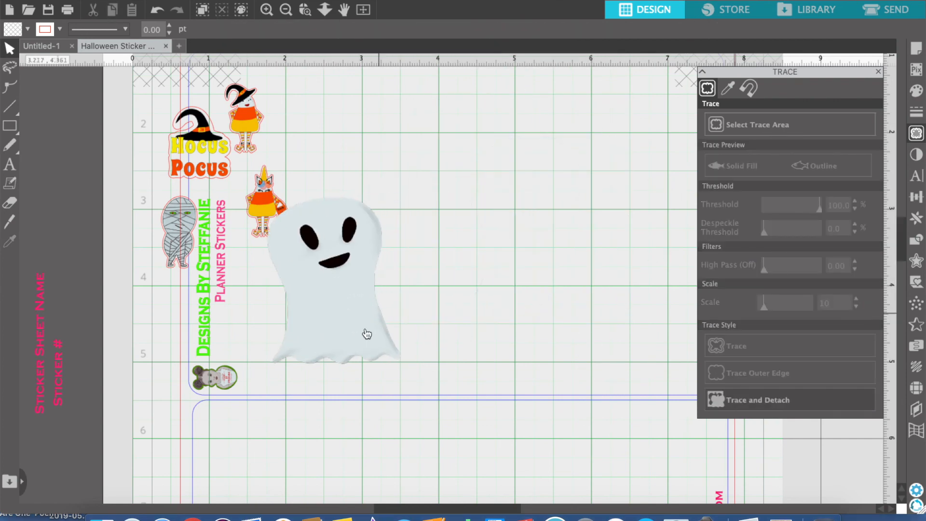
{"action": "left_click_drag", "start_coordinate": [338, 284], "coordinate": [566, 234]}
{"action": "left_click", "coordinate": [661, 271]}
Add a rounded 0.04 in offset outline around the ghost and group it with the artwork
{"action": "left_click", "coordinate": [917, 262]}
{"action": "left_click", "coordinate": [571, 229]}
{"action": "type", "text": "0.03"}
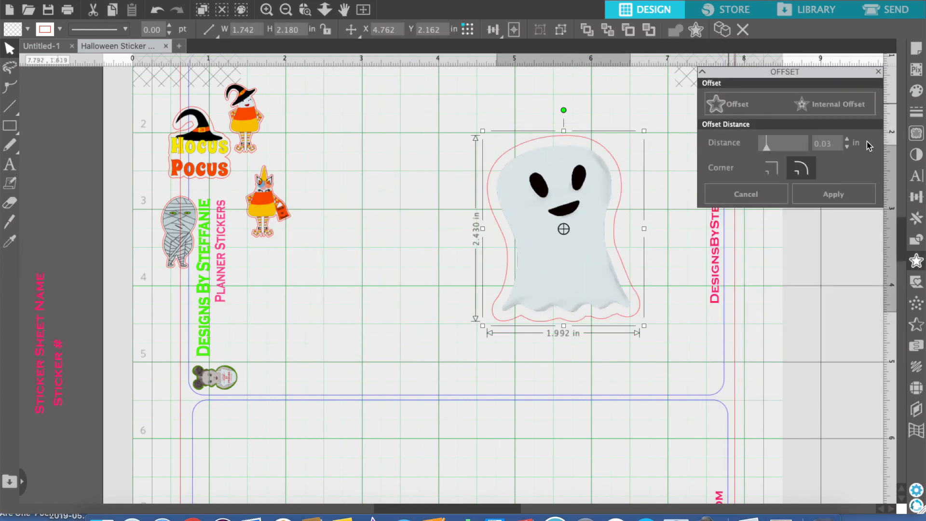
{"action": "type", "text": "4"}
{"action": "key", "text": "Return"}
{"action": "left_click_drag", "start_coordinate": [450, 120], "coordinate": [650, 340]}
{"action": "left_click", "coordinate": [561, 31]}
Scale the grouped ghost sticker down to about 0.76 by 0.94 in and place it at about X 4.08, Y 2.02 in
{"action": "left_click", "coordinate": [658, 193]}
{"action": "left_click", "coordinate": [601, 201]}
{"action": "left_click_drag", "start_coordinate": [638, 138], "coordinate": [569, 227]}
{"action": "left_click_drag", "start_coordinate": [538, 299], "coordinate": [486, 195]}
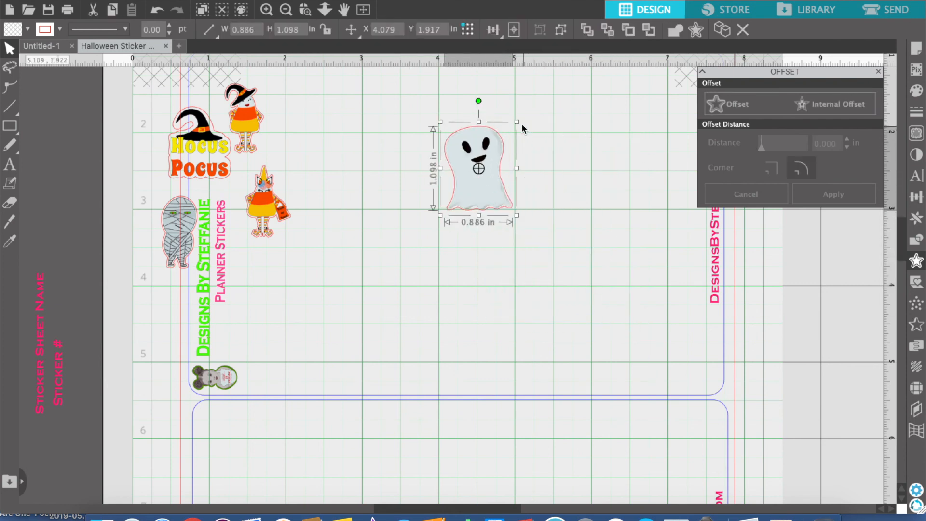
{"action": "left_click_drag", "start_coordinate": [514, 130], "coordinate": [509, 136]}
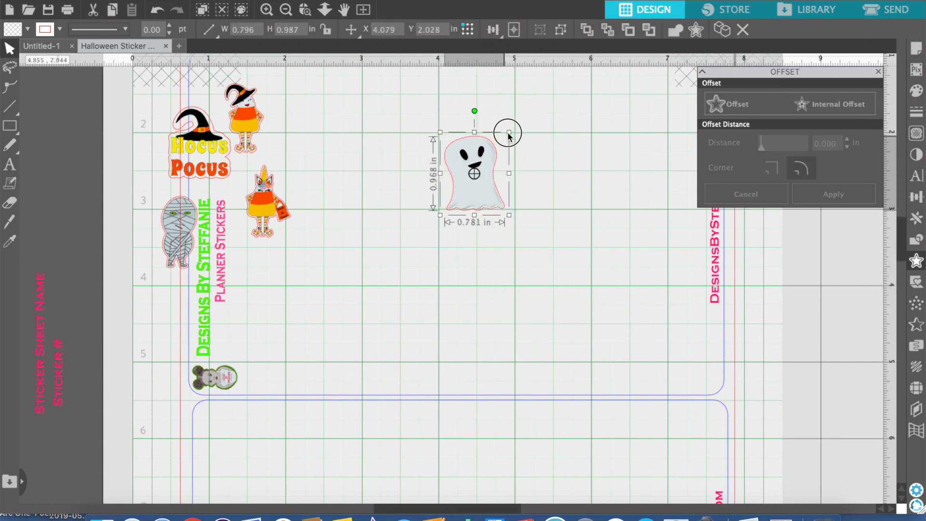
{"action": "left_click", "coordinate": [516, 216]}
{"action": "left_click_drag", "start_coordinate": [481, 194], "coordinate": [484, 191]}
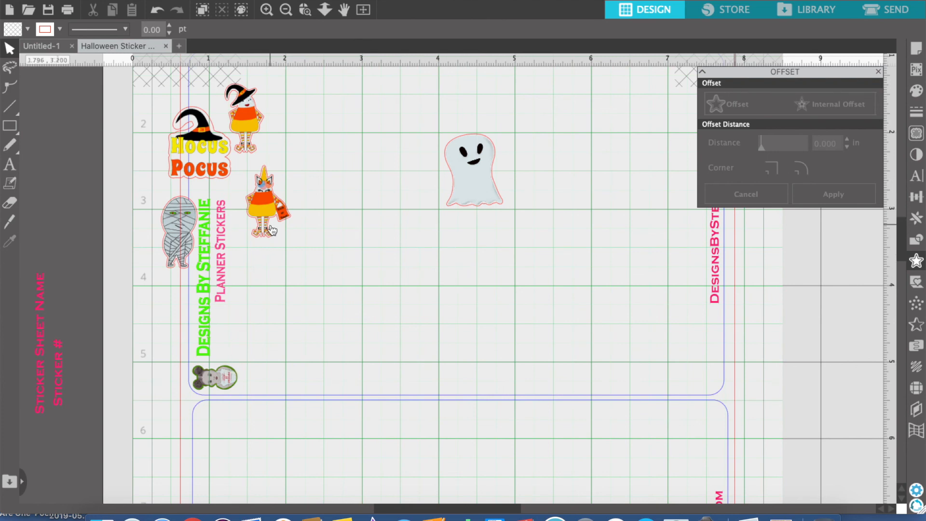
Move the unicorn sticker down to the empty lower area of the sheet
{"action": "scroll", "coordinate": [535, 304], "scroll_direction": "up", "scroll_amount": 3}
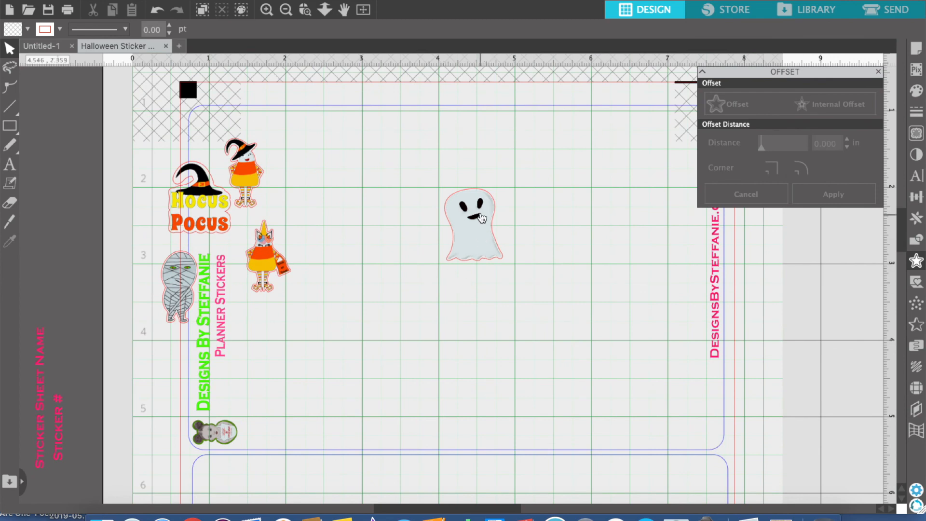
{"action": "left_click_drag", "start_coordinate": [263, 273], "coordinate": [304, 372]}
{"action": "left_click", "coordinate": [357, 121]}
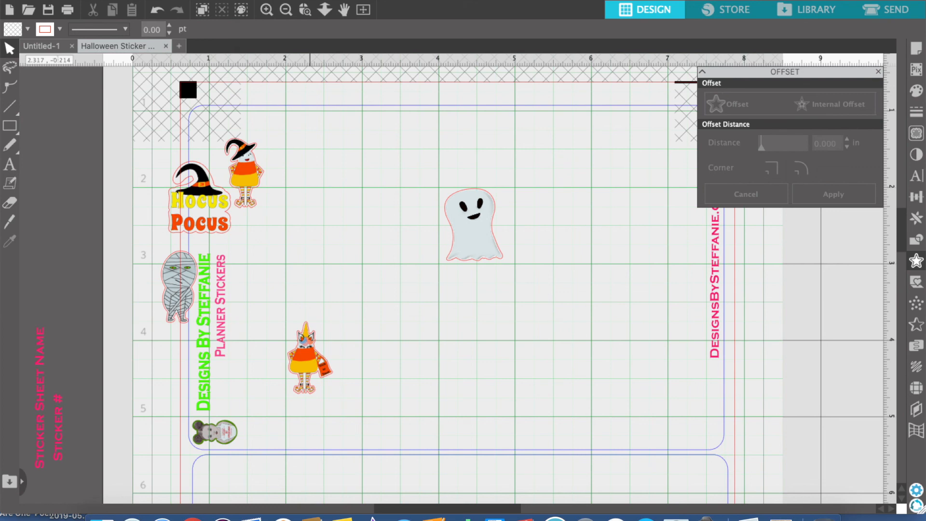
Rotate the ghost sticker by 90° counter-clockwise
{"action": "left_click", "coordinate": [287, 1]}
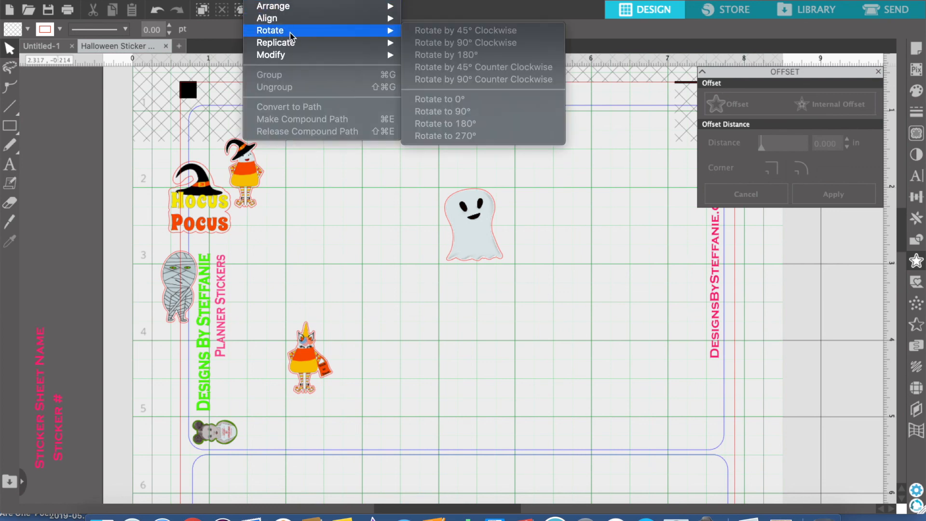
{"action": "left_click", "coordinate": [489, 246]}
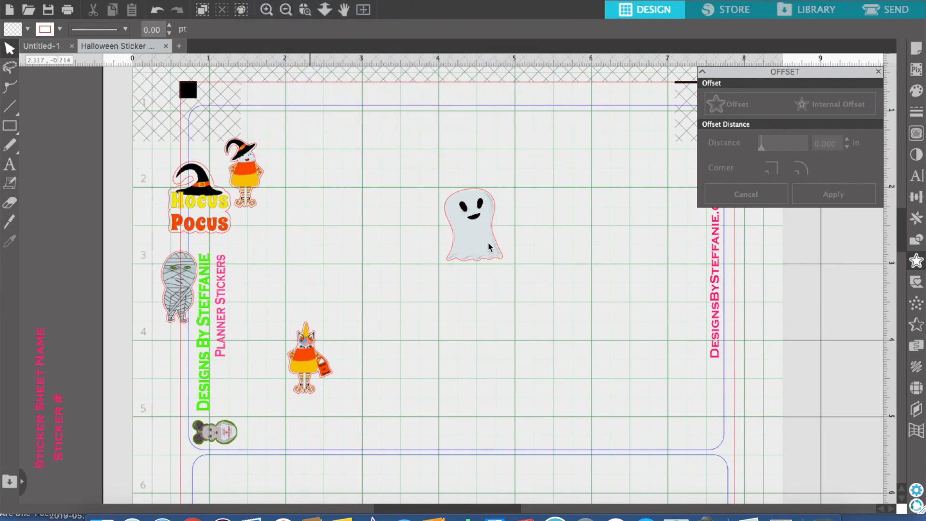
{"action": "left_click", "coordinate": [484, 247]}
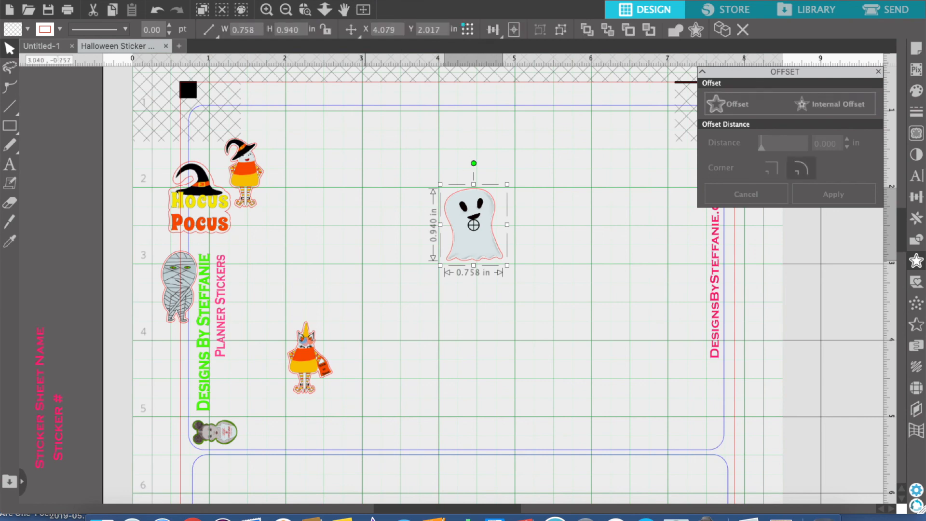
{"action": "left_click", "coordinate": [263, 0]}
{"action": "mouse_move", "coordinate": [328, 31]}
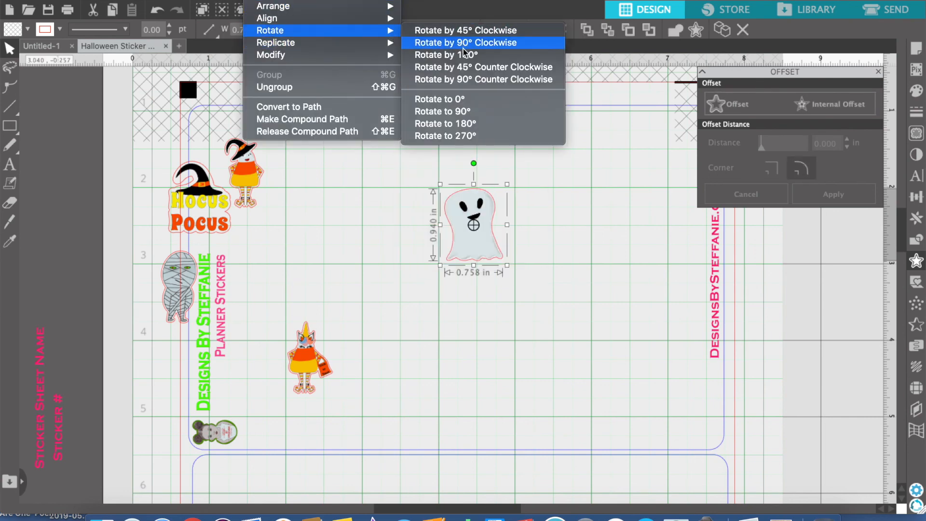
{"action": "left_click", "coordinate": [472, 79]}
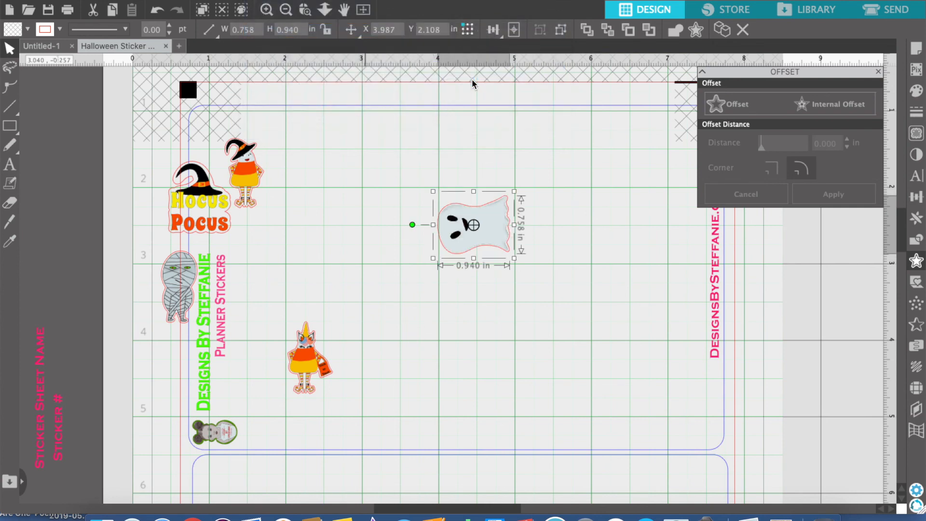
Rotate the unicorn sticker by 90° counter-clockwise
{"action": "left_click", "coordinate": [304, 379]}
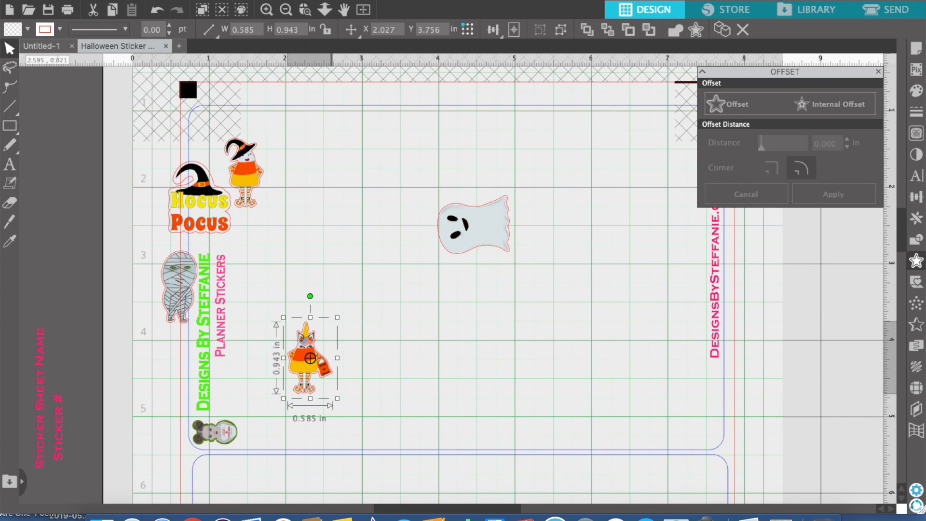
{"action": "left_click", "coordinate": [262, 1]}
{"action": "mouse_move", "coordinate": [291, 35]}
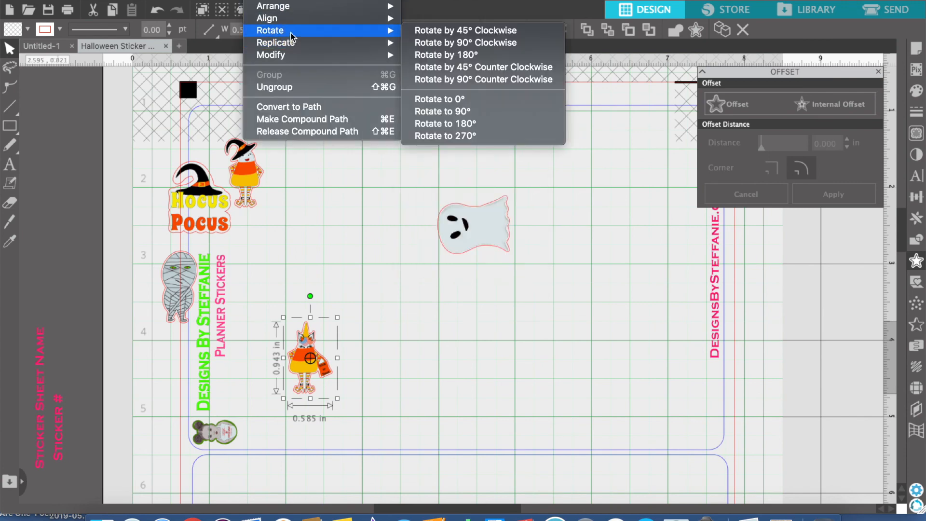
{"action": "left_click", "coordinate": [463, 80]}
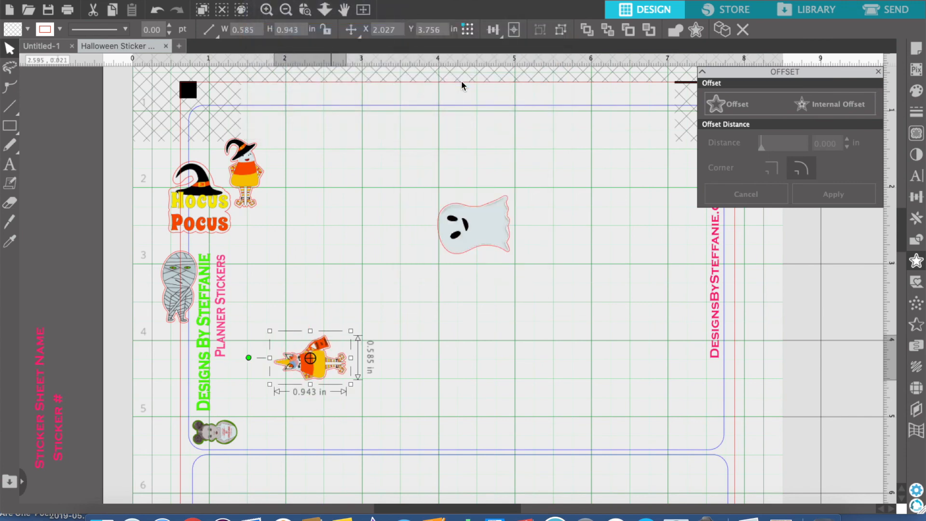
Rotate the witch candy corn sticker by 90° counter-clockwise
{"action": "left_click", "coordinate": [249, 187]}
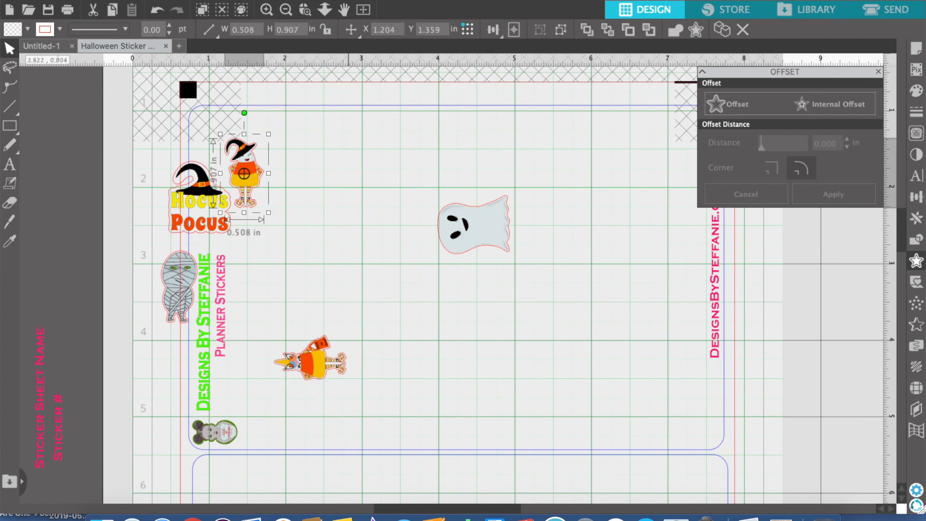
{"action": "left_click", "coordinate": [276, 1]}
{"action": "mouse_move", "coordinate": [290, 42]}
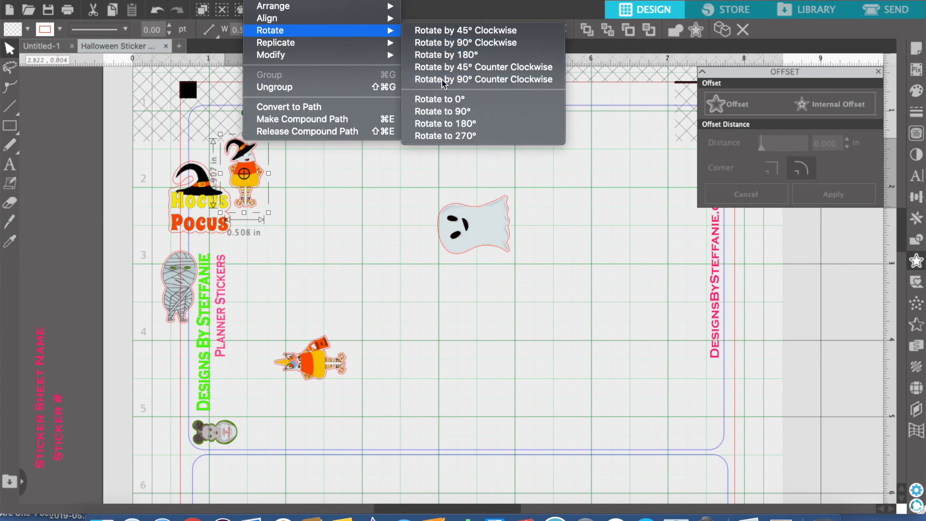
{"action": "left_click", "coordinate": [442, 79]}
Move the unicorn to the lower end and the witch candy corn to the upper end of a column beside the sheet's title text
{"action": "left_click_drag", "start_coordinate": [270, 177], "coordinate": [321, 293]}
{"action": "left_click_drag", "start_coordinate": [315, 374], "coordinate": [277, 416]}
{"action": "left_click", "coordinate": [310, 350]}
{"action": "left_click_drag", "start_coordinate": [303, 275], "coordinate": [280, 154]}
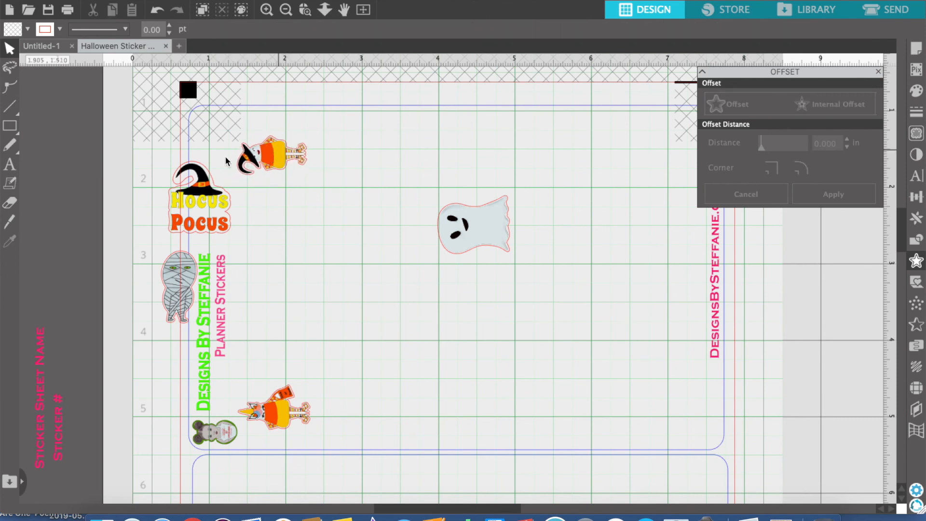
Move the Hocus Pocus sticker below the witch candy corn and rotate it by 90° counter-clockwise
{"action": "left_click", "coordinate": [207, 208]}
{"action": "left_click_drag", "start_coordinate": [207, 207], "coordinate": [298, 229]}
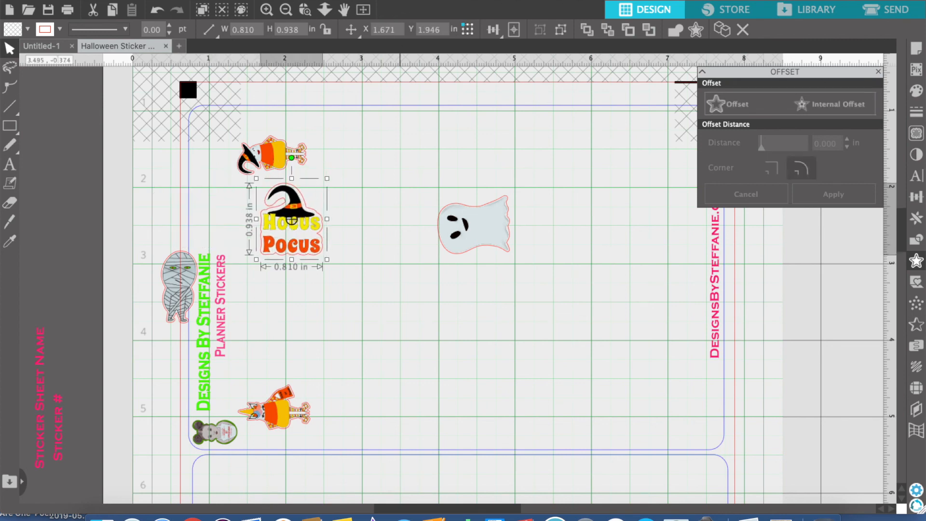
{"action": "left_click", "coordinate": [261, 0]}
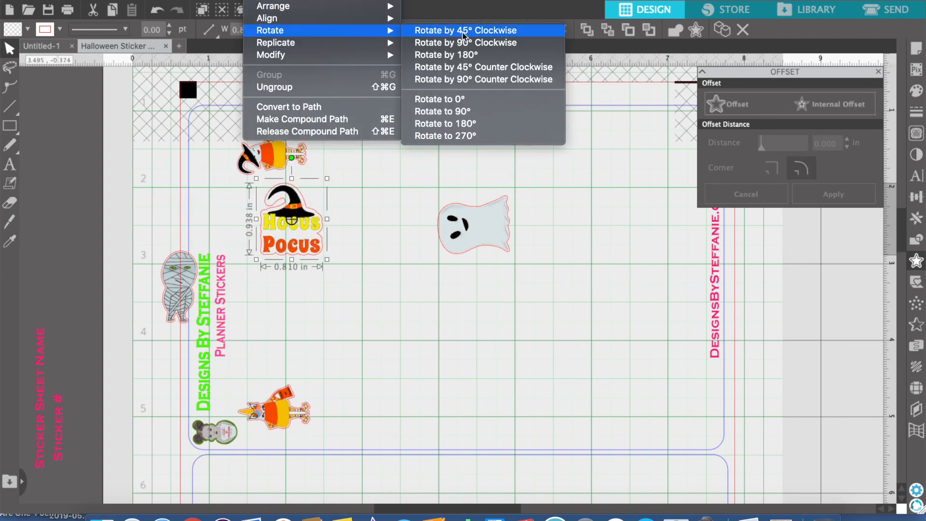
{"action": "left_click", "coordinate": [461, 78]}
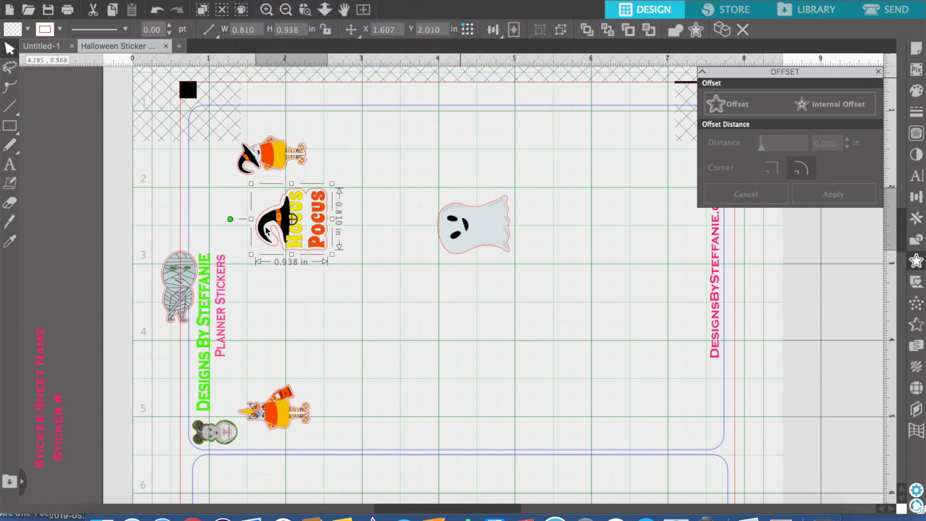
Move the mummy sticker below Hocus Pocus and rotate it by 90° counter-clockwise
{"action": "left_click", "coordinate": [180, 288]}
{"action": "left_click_drag", "start_coordinate": [181, 288], "coordinate": [317, 295]}
{"action": "left_click", "coordinate": [263, 1]}
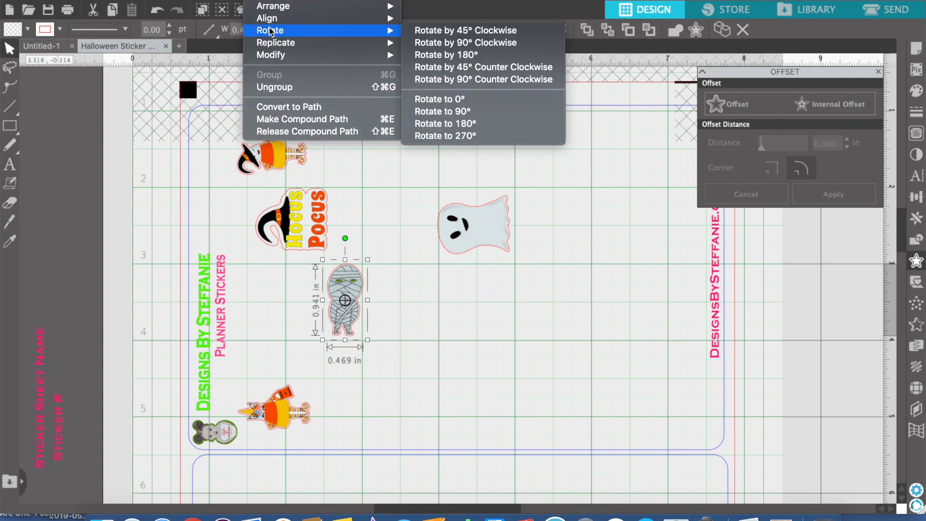
{"action": "mouse_move", "coordinate": [336, 46]}
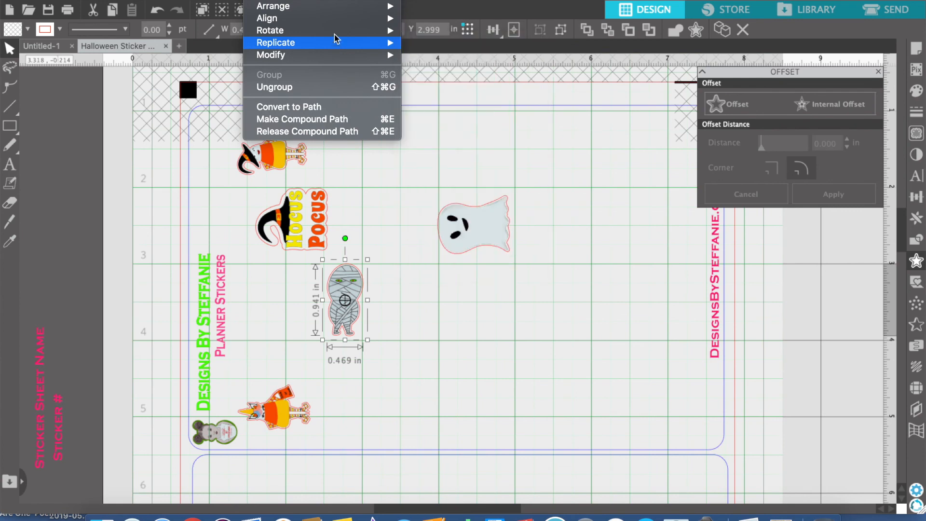
{"action": "mouse_move", "coordinate": [367, 30]}
{"action": "left_click", "coordinate": [463, 80]}
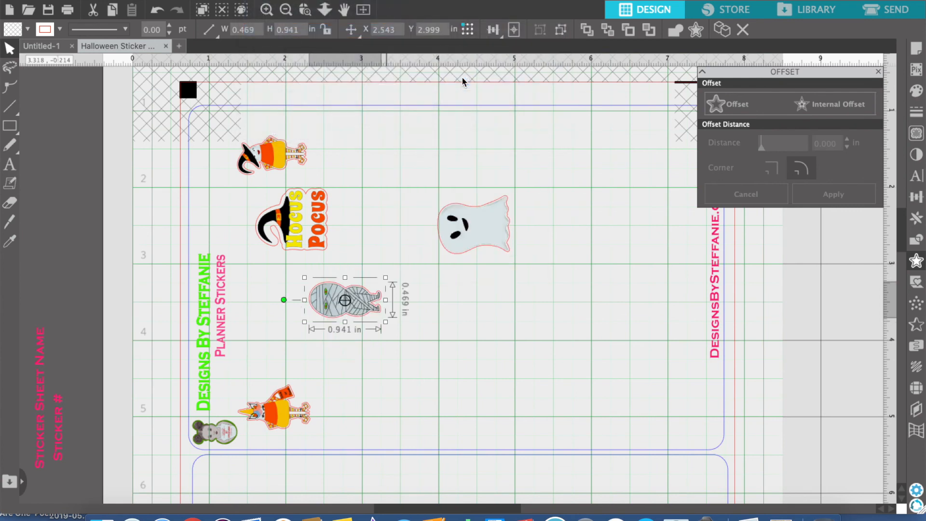
Stack the mummy, Hocus Pocus and ghost stickers between the unicorn and the witch candy corn to form one column
{"action": "left_click_drag", "start_coordinate": [290, 423], "coordinate": [287, 424]}
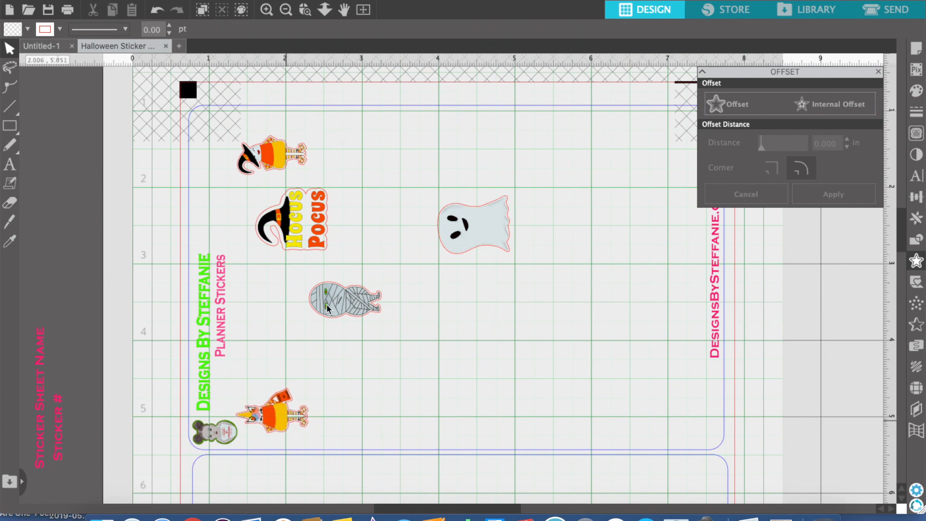
{"action": "left_click_drag", "start_coordinate": [340, 306], "coordinate": [273, 371]}
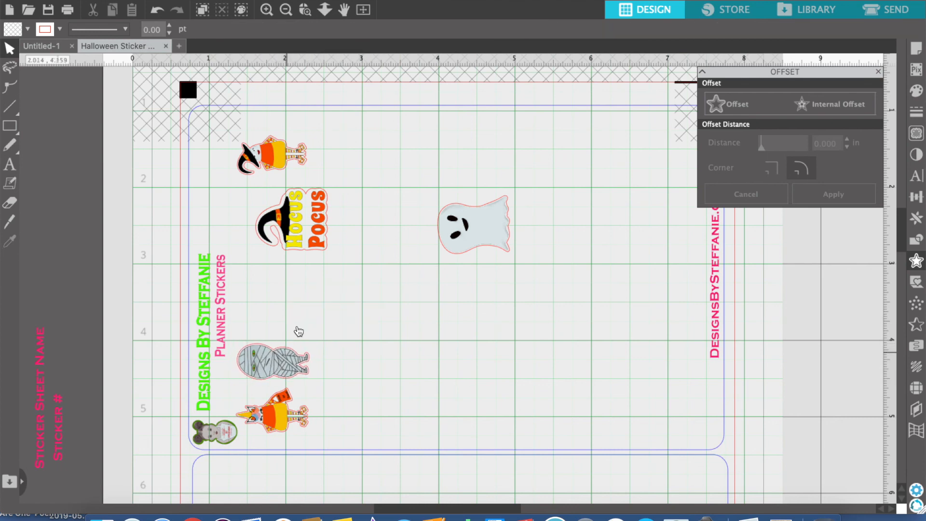
{"action": "left_click_drag", "start_coordinate": [310, 232], "coordinate": [289, 307]}
{"action": "left_click_drag", "start_coordinate": [474, 226], "coordinate": [276, 217]}
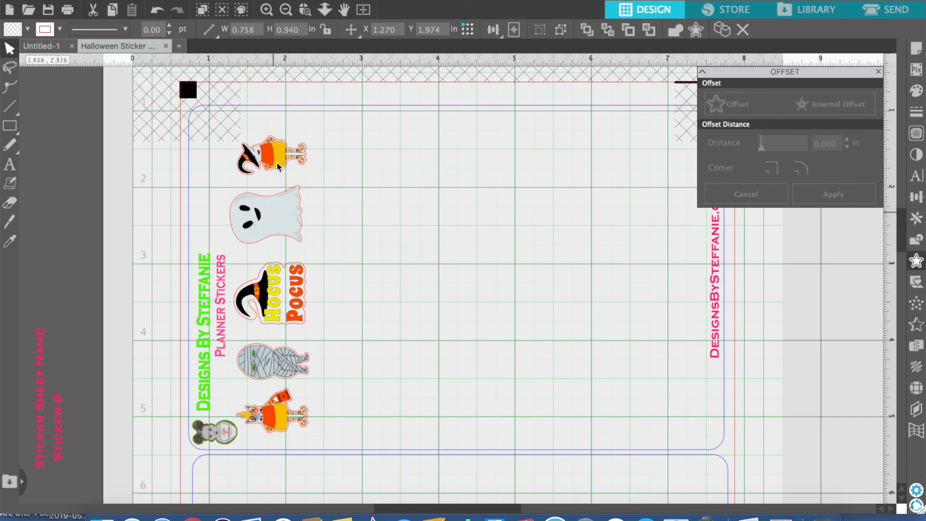
Nudge the witch candy corn, ghost and Hocus Pocus stickers upward and toward the title text to even out the column
{"action": "left_click_drag", "start_coordinate": [278, 156], "coordinate": [272, 147]}
{"action": "left_click", "coordinate": [279, 207]}
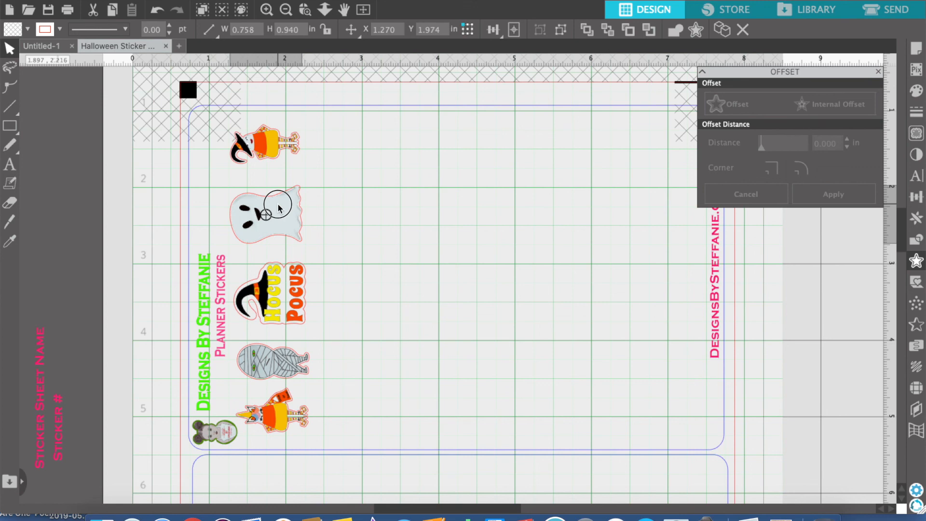
{"action": "left_click_drag", "start_coordinate": [278, 206], "coordinate": [278, 203]}
{"action": "left_click_drag", "start_coordinate": [284, 273], "coordinate": [282, 269]}
{"action": "left_click", "coordinate": [386, 334]}
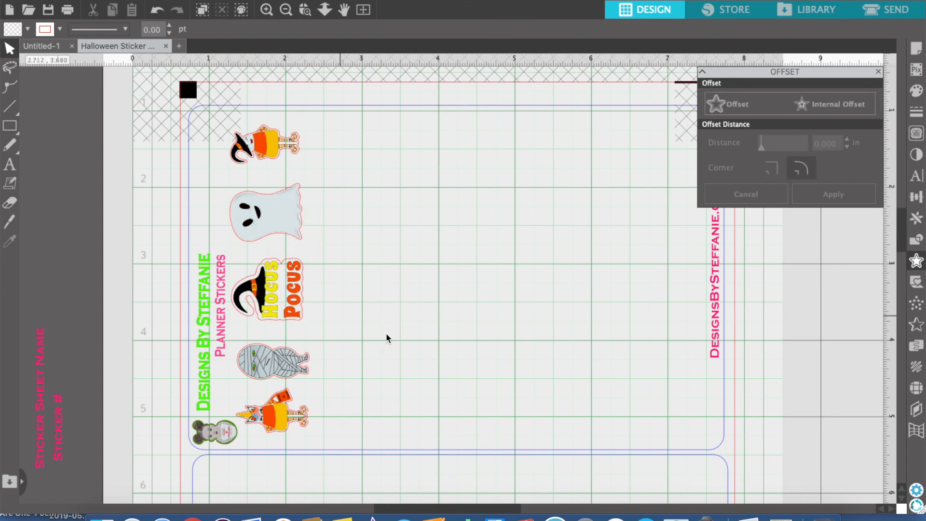
Space the five stickers in the column evenly, both horizontally and vertically, and group them
{"action": "left_click", "coordinate": [284, 430]}
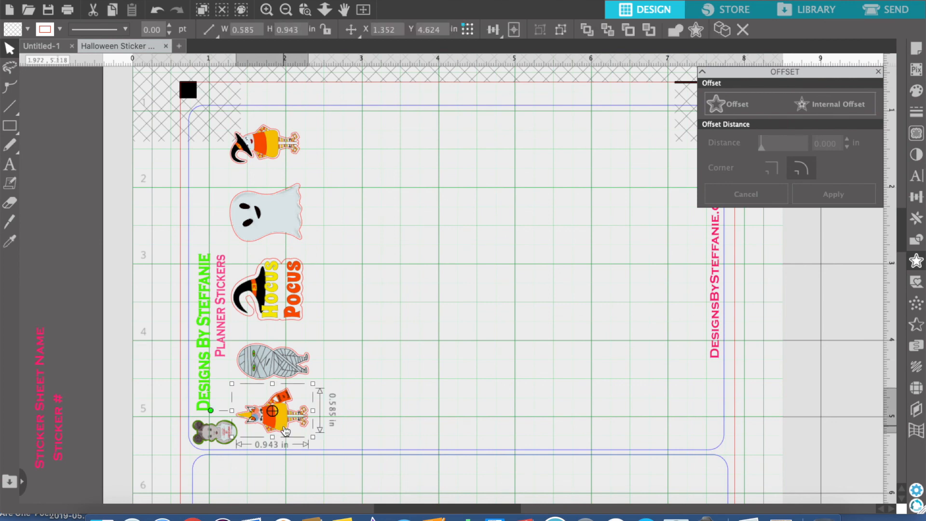
{"action": "left_click", "coordinate": [285, 369], "text": "shift"}
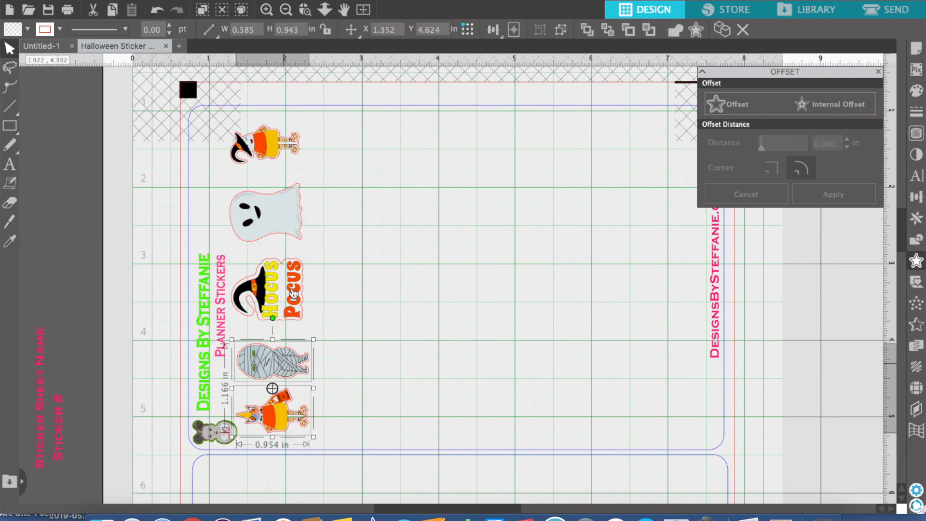
{"action": "left_click", "coordinate": [292, 287], "text": "shift"}
{"action": "left_click", "coordinate": [298, 212], "text": "shift"}
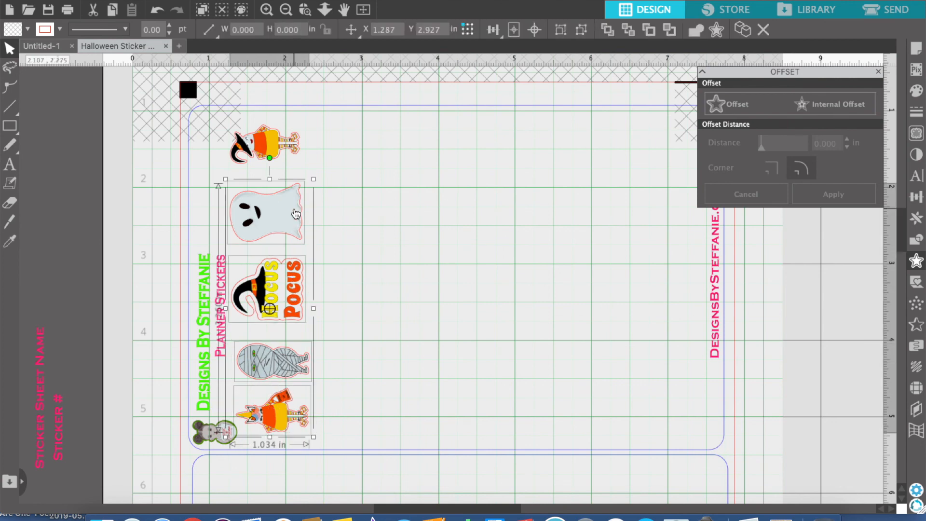
{"action": "left_click", "coordinate": [286, 141], "text": "shift"}
{"action": "left_click", "coordinate": [498, 32]}
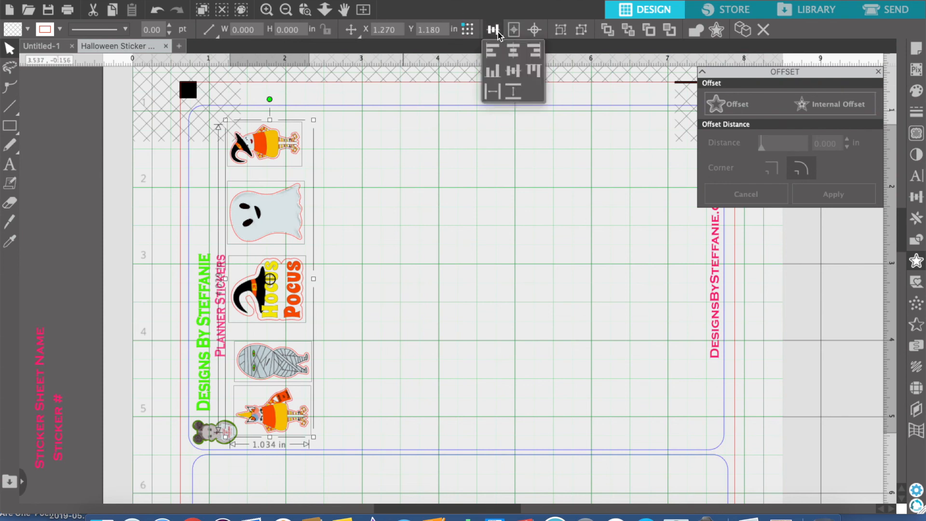
{"action": "left_click", "coordinate": [492, 93]}
{"action": "left_click", "coordinate": [514, 93]}
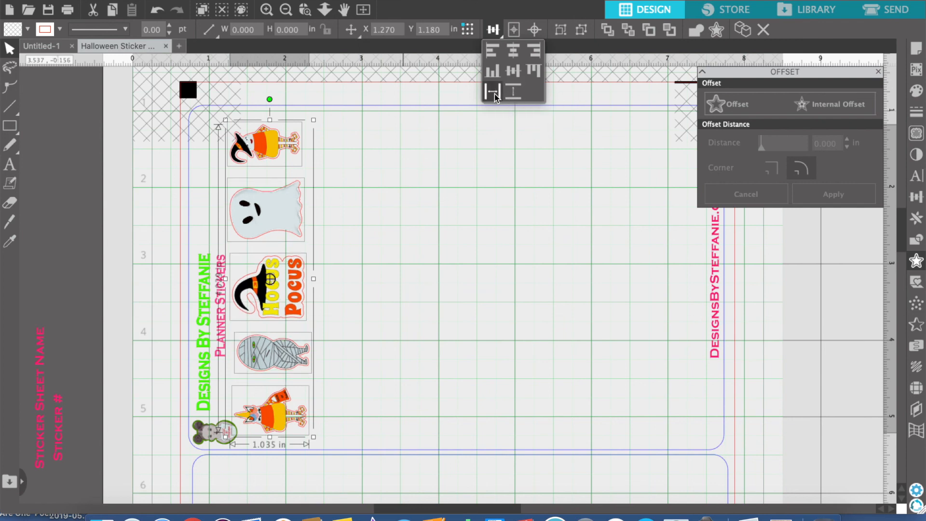
{"action": "left_click", "coordinate": [490, 94]}
{"action": "left_click", "coordinate": [519, 92]}
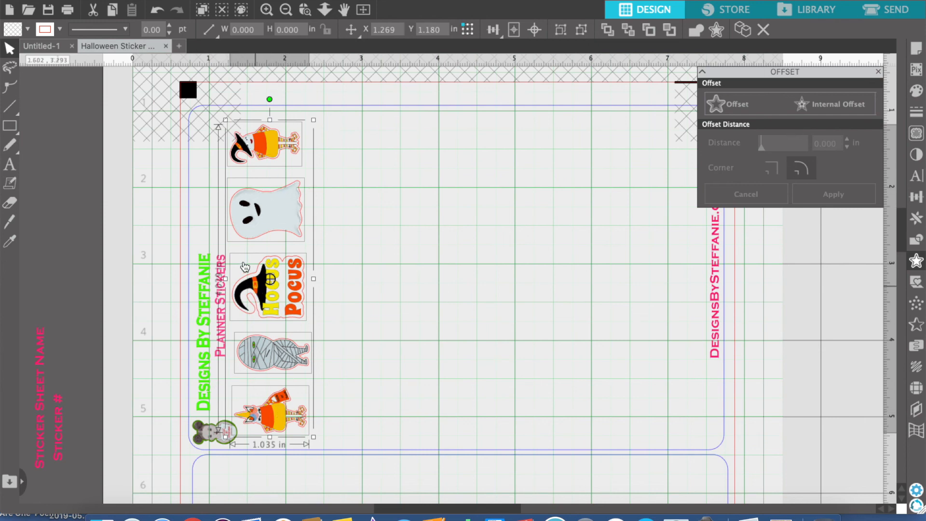
{"action": "left_click", "coordinate": [561, 33]}
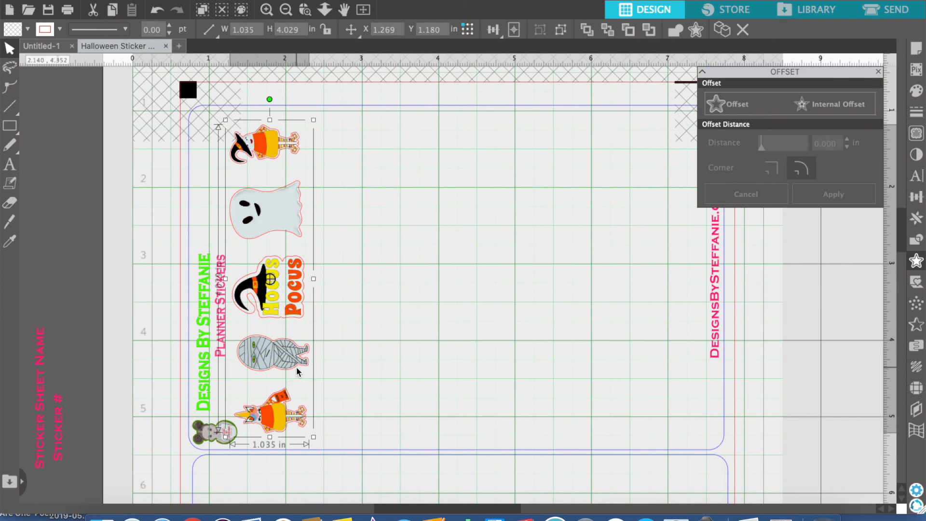
Duplicate the grouped sticker column five times to its right to make six columns, and close the Offset settings
{"action": "left_click", "coordinate": [434, 382]}
{"action": "left_click", "coordinate": [289, 355]}
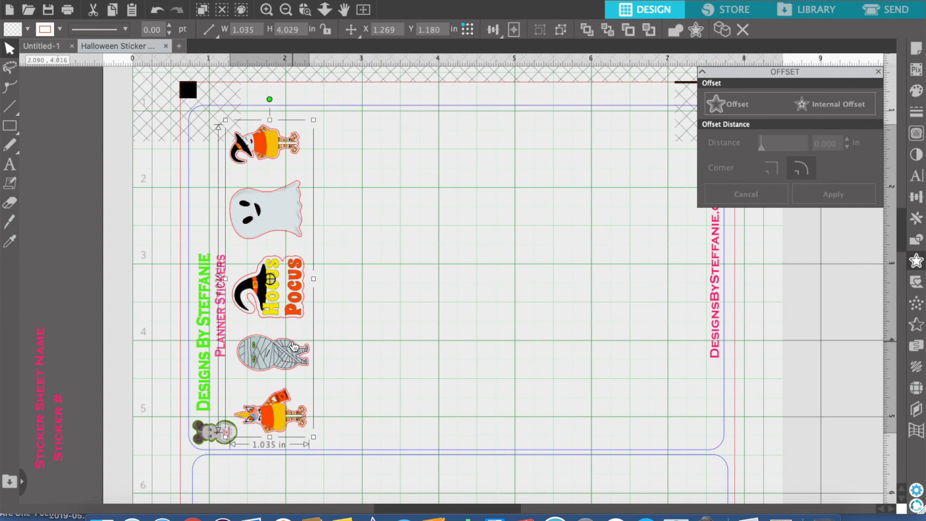
{"action": "key", "text": "ctrl+d"}
{"action": "key", "text": "ctrl+d"}
{"action": "key", "text": "ctrl+d"}
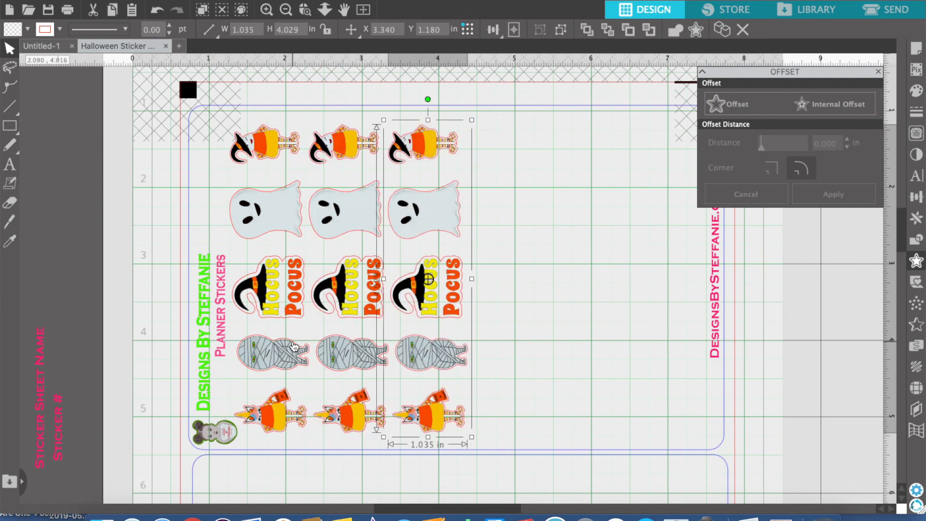
{"action": "key", "text": "ctrl+d"}
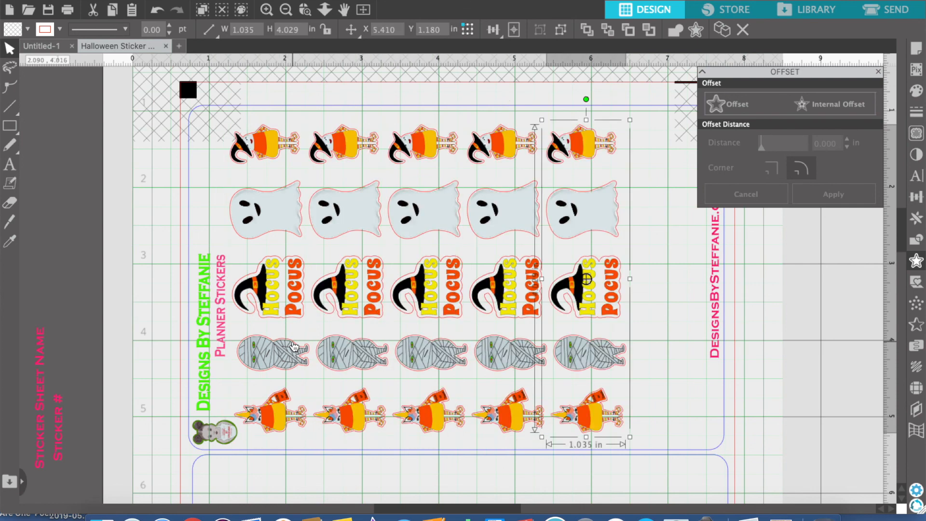
{"action": "key", "text": "ctrl+d"}
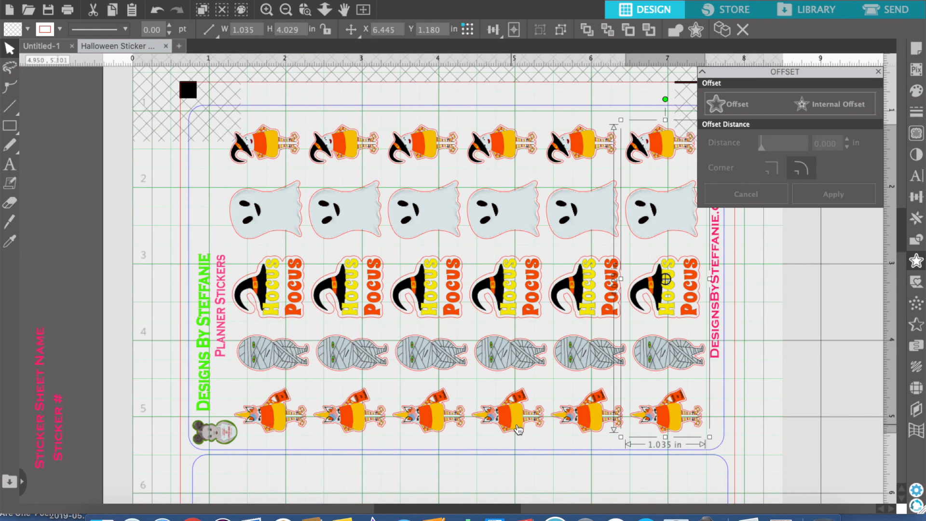
{"action": "left_click", "coordinate": [769, 418]}
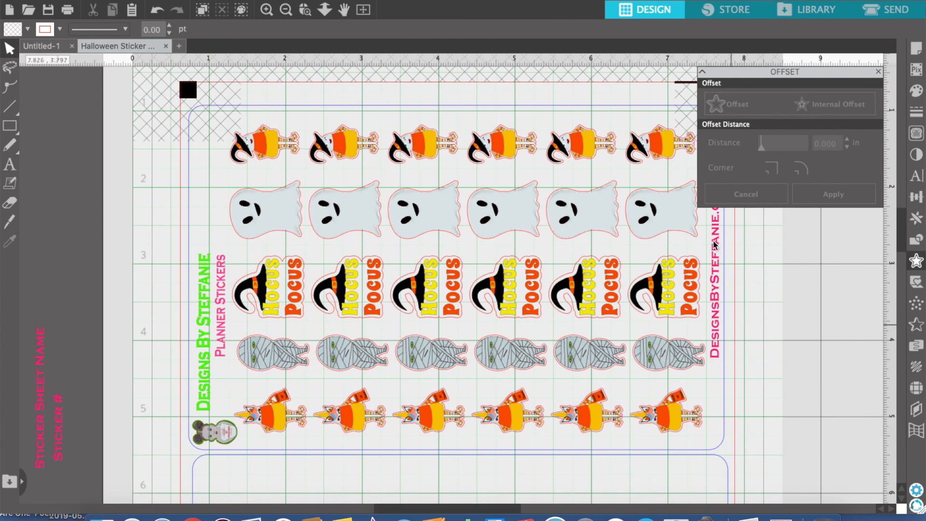
{"action": "left_click", "coordinate": [878, 71]}
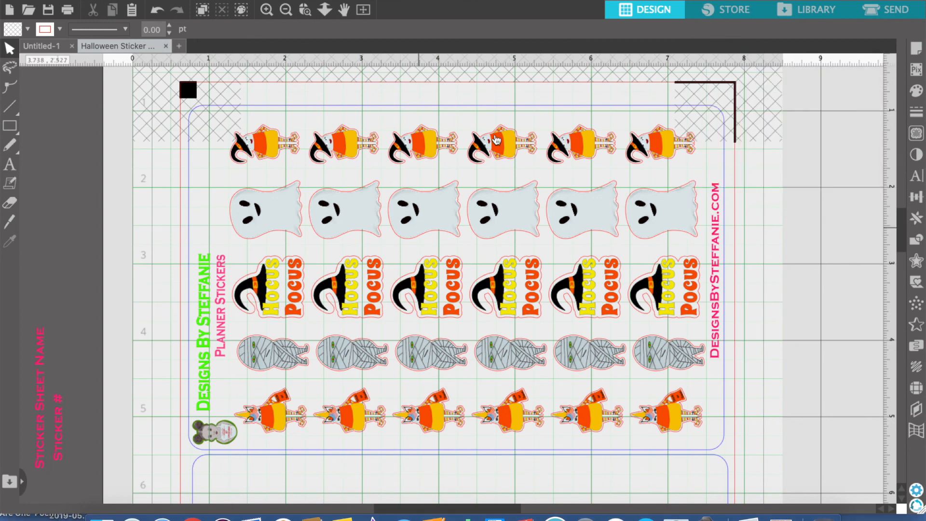
Select all six sticker columns and group them into one block
{"action": "left_click", "coordinate": [676, 428]}
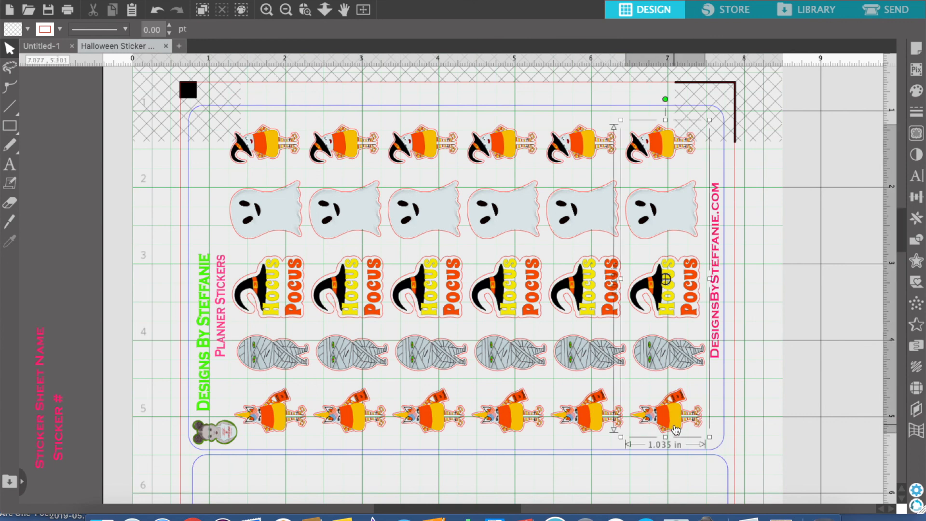
{"action": "left_click", "coordinate": [600, 416], "text": "shift"}
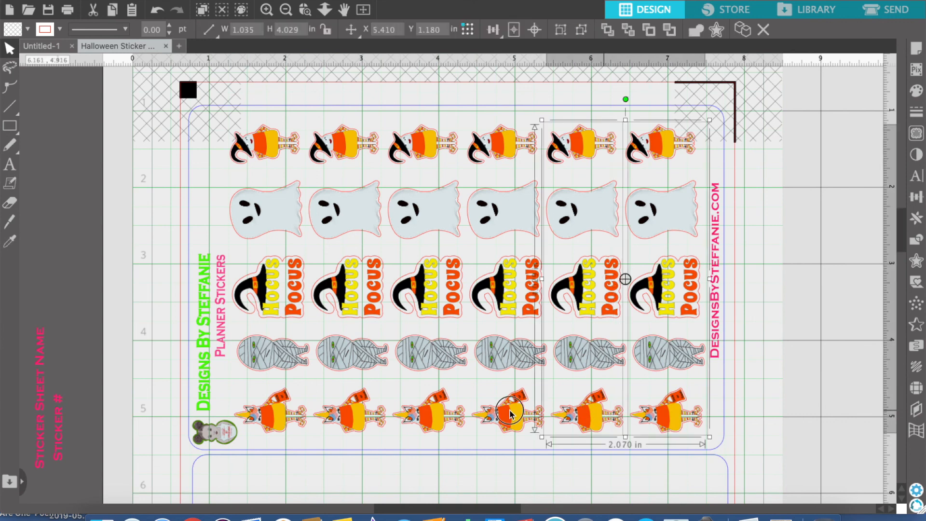
{"action": "left_click", "coordinate": [478, 416], "text": "shift"}
{"action": "left_click", "coordinate": [416, 414], "text": "shift"}
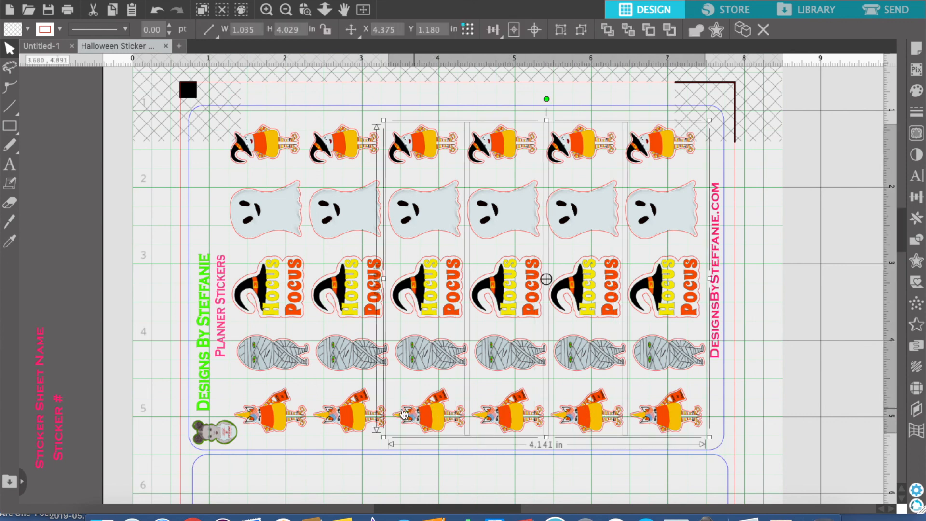
{"action": "left_click", "coordinate": [361, 415], "text": "shift"}
{"action": "left_click", "coordinate": [286, 414], "text": "shift"}
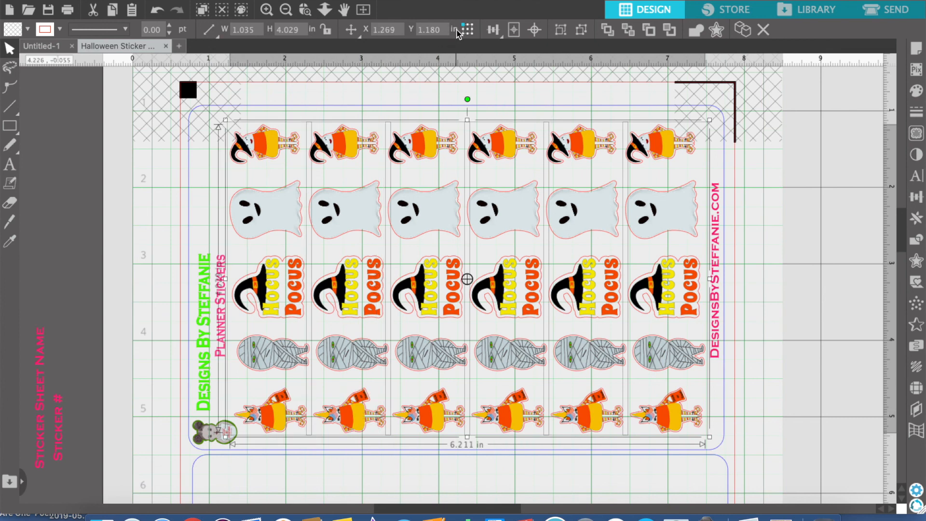
{"action": "left_click", "coordinate": [561, 31]}
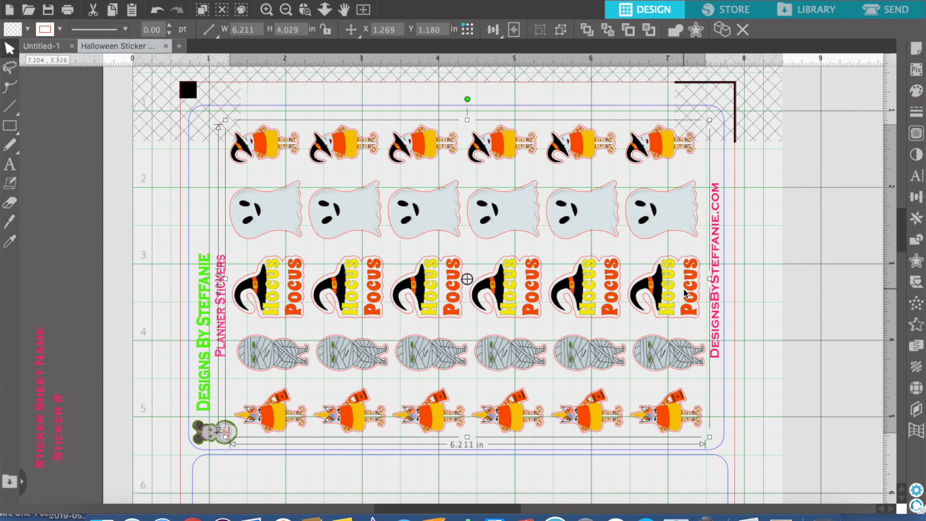
Duplicate the six-column block directly below and nudge the copy down to Y 5.773 in, inside the lower card outline
{"action": "key", "text": "ctrl+d"}
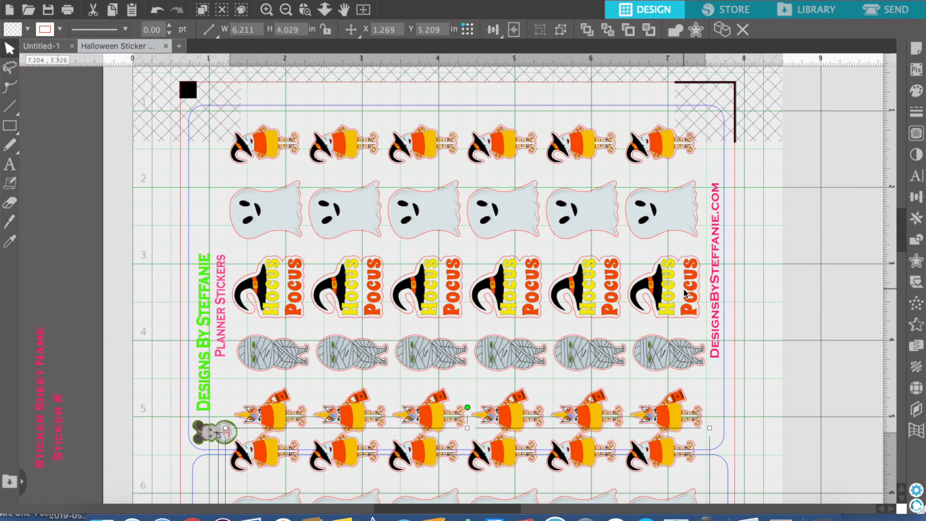
{"action": "key", "text": "Down"}
{"action": "key", "text": "Down"}
{"action": "key", "text": "Down"}
{"action": "key", "text": "Down"}
{"action": "key", "text": "Down"}
{"action": "key", "text": "Down"}
{"action": "key", "text": "Down"}
{"action": "key", "text": "Down"}
{"action": "key", "text": "Down"}
{"action": "key", "text": "Down"}
{"action": "key", "text": "Down"}
{"action": "key", "text": "Down"}
{"action": "key", "text": "Down"}
{"action": "key", "text": "Down"}
{"action": "key", "text": "Down"}
{"action": "key", "text": "Down"}
{"action": "key", "text": "Down"}
{"action": "key", "text": "Down"}
{"action": "key", "text": "Down"}
{"action": "key", "text": "Down"}
{"action": "key", "text": "Down"}
{"action": "key", "text": "Down"}
{"action": "key", "text": "Down"}
{"action": "key", "text": "Down"}
{"action": "key", "text": "Down"}
{"action": "key", "text": "Down"}
{"action": "key", "text": "Down"}
{"action": "key", "text": "Down"}
{"action": "key", "text": "Down"}
{"action": "key", "text": "Down"}
{"action": "key", "text": "Down"}
{"action": "key", "text": "Down"}
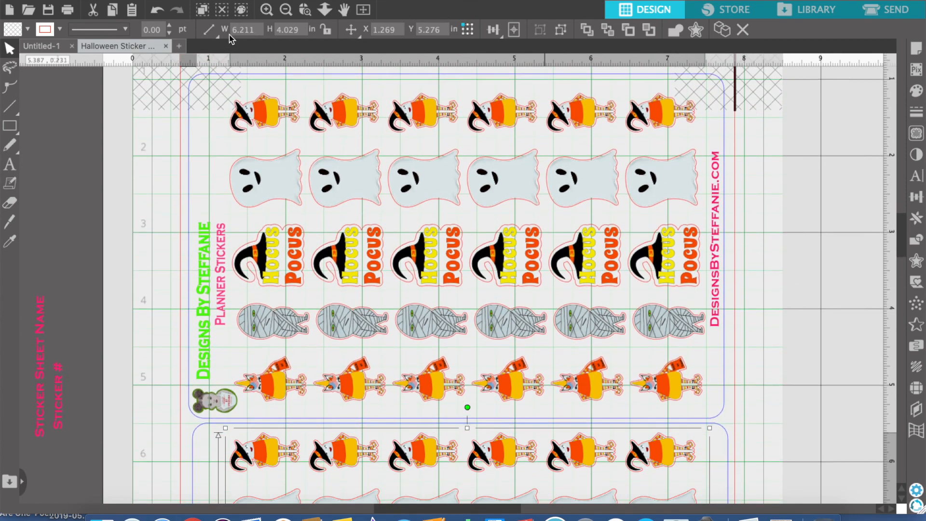
{"action": "key", "text": "Down"}
{"action": "key", "text": "Down"}
{"action": "key", "text": "Down"}
{"action": "key", "text": "Down"}
{"action": "key", "text": "Down"}
{"action": "key", "text": "Down"}
{"action": "key", "text": "Down"}
{"action": "key", "text": "Down"}
{"action": "key", "text": "Down"}
{"action": "key", "text": "Down"}
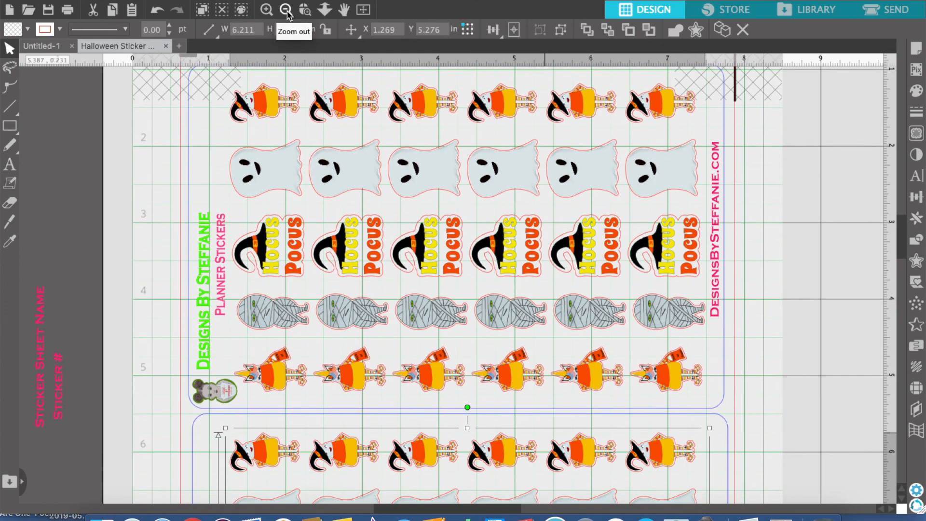
{"action": "left_click", "coordinate": [287, 11]}
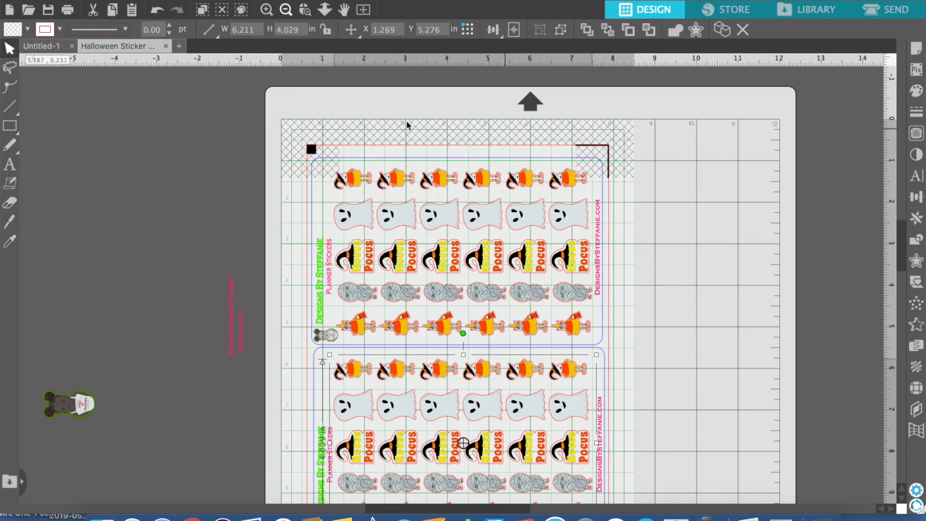
{"action": "scroll", "coordinate": [688, 276], "scroll_direction": "down", "scroll_amount": 3}
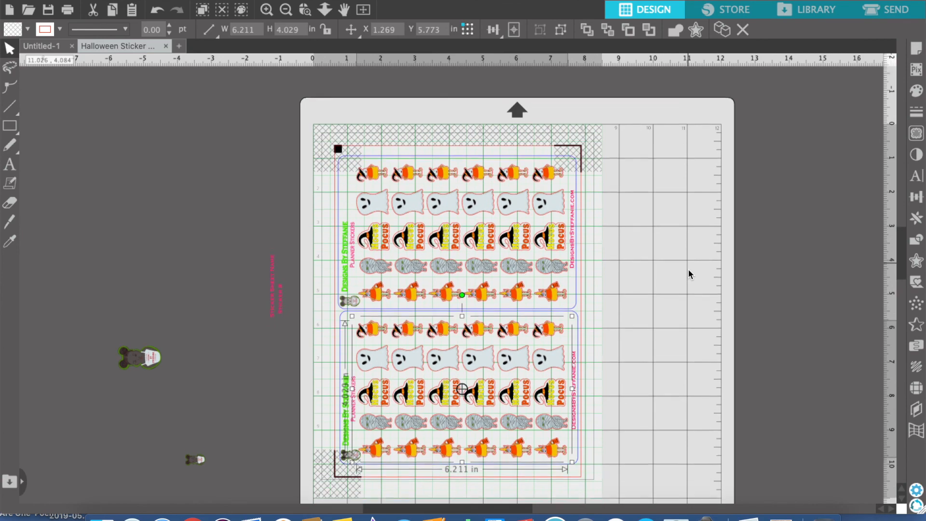
Nudge the lower sticker block up slightly to Y 5.722 in within its card outline
{"action": "scroll", "coordinate": [688, 274], "scroll_direction": "up", "scroll_amount": 4}
{"action": "scroll", "coordinate": [688, 268], "scroll_direction": "down", "scroll_amount": 3}
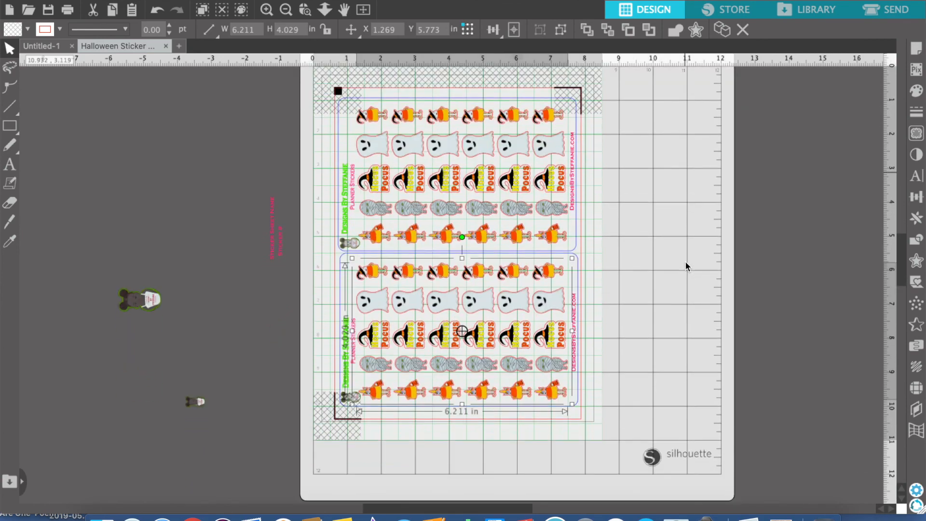
{"action": "left_click", "coordinate": [268, 13]}
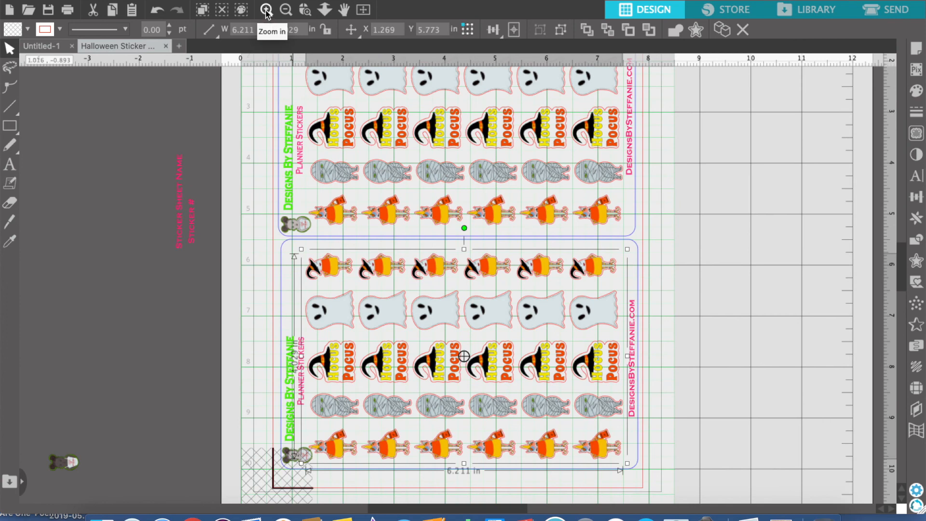
{"action": "left_click", "coordinate": [752, 370]}
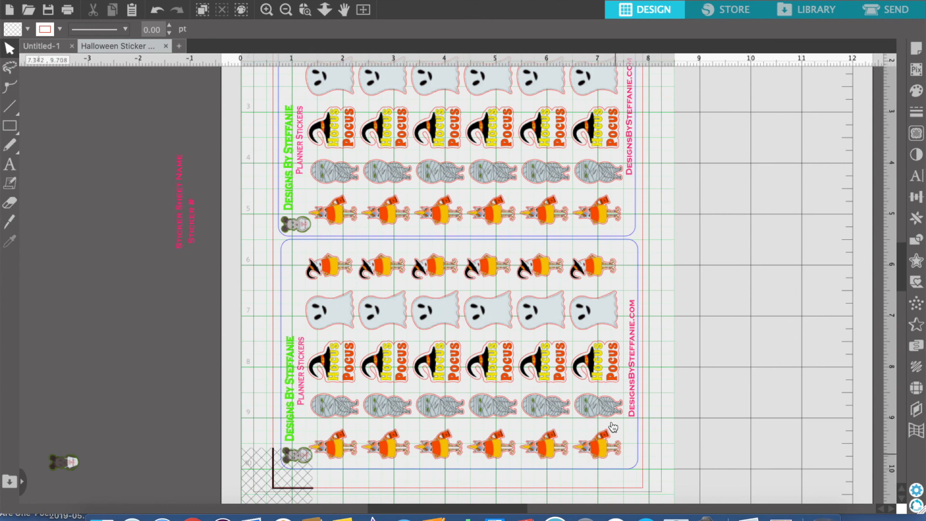
{"action": "left_click", "coordinate": [541, 270]}
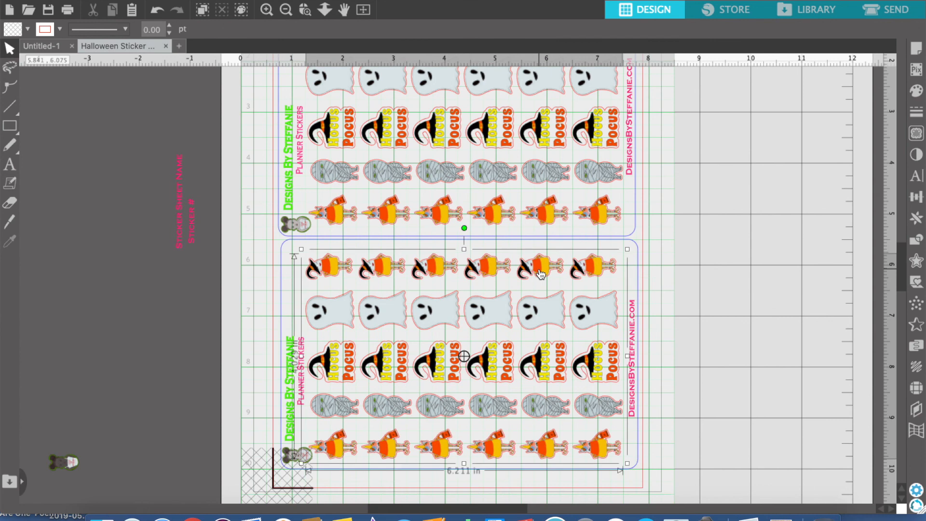
{"action": "key", "text": "Up"}
{"action": "key", "text": "Up"}
{"action": "key", "text": "Up"}
{"action": "key", "text": "Up"}
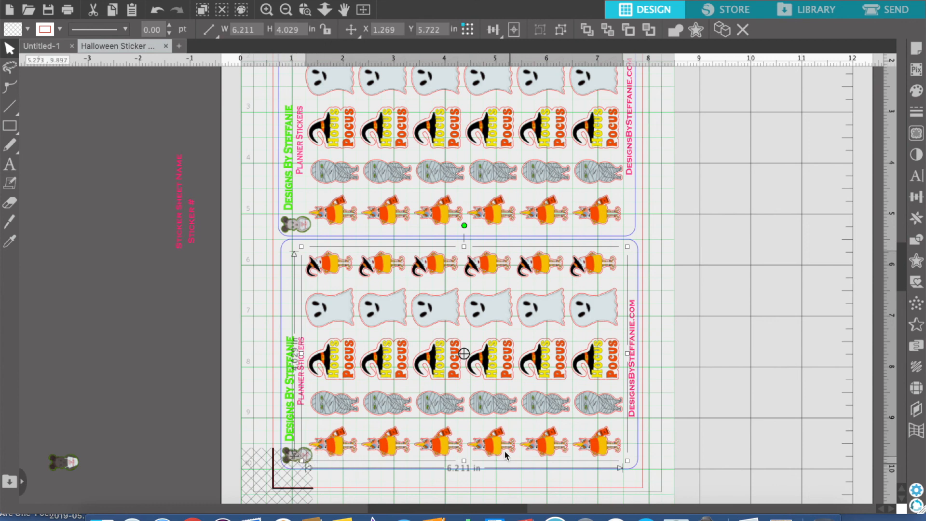
{"action": "left_click", "coordinate": [738, 414]}
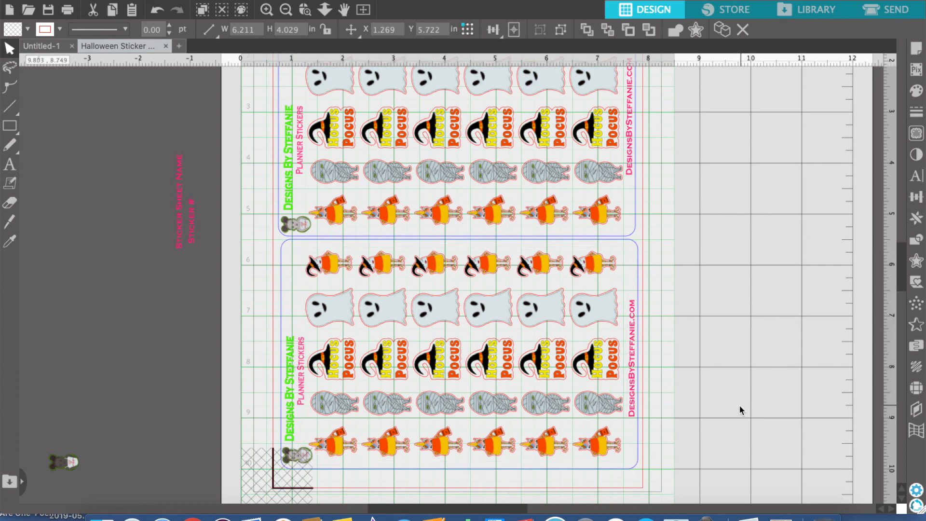
Move the "Sticker #" text onto the lower card in line with its title text and change it to "Halloween - 02"
{"action": "left_click", "coordinate": [195, 245]}
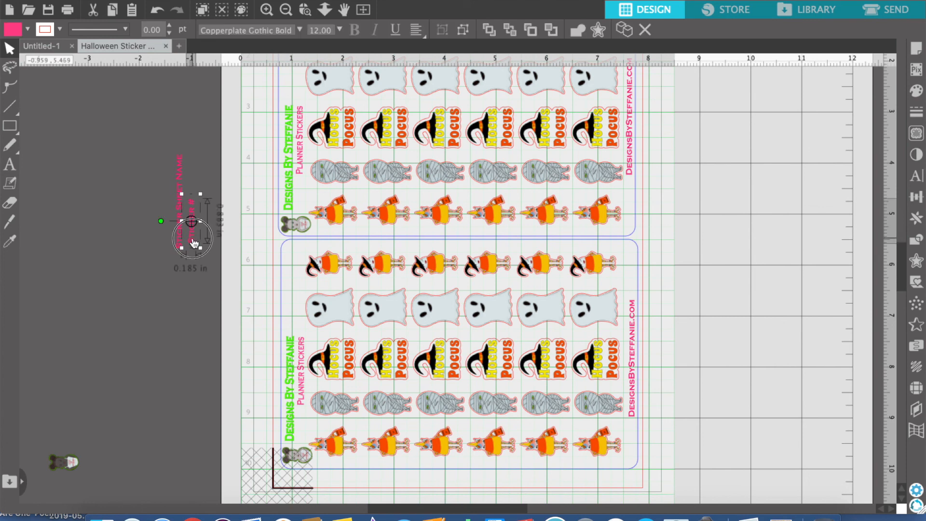
{"action": "left_click_drag", "start_coordinate": [195, 242], "coordinate": [298, 303]}
{"action": "double_click", "coordinate": [298, 304]}
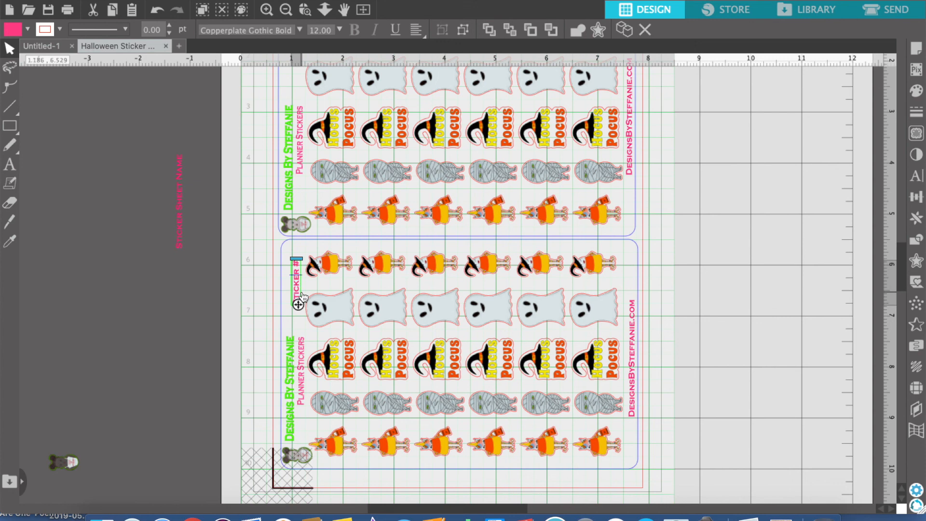
{"action": "key", "text": "BackSpace"}
{"action": "key", "text": "BackSpace"}
{"action": "key", "text": "BackSpace"}
{"action": "key", "text": "BackSpace"}
{"action": "key", "text": "BackSpace"}
{"action": "key", "text": "BackSpace"}
{"action": "key", "text": "BackSpace"}
{"action": "key", "text": "BackSpace"}
{"action": "key", "text": "BackSpace"}
{"action": "key", "text": "BackSpace"}
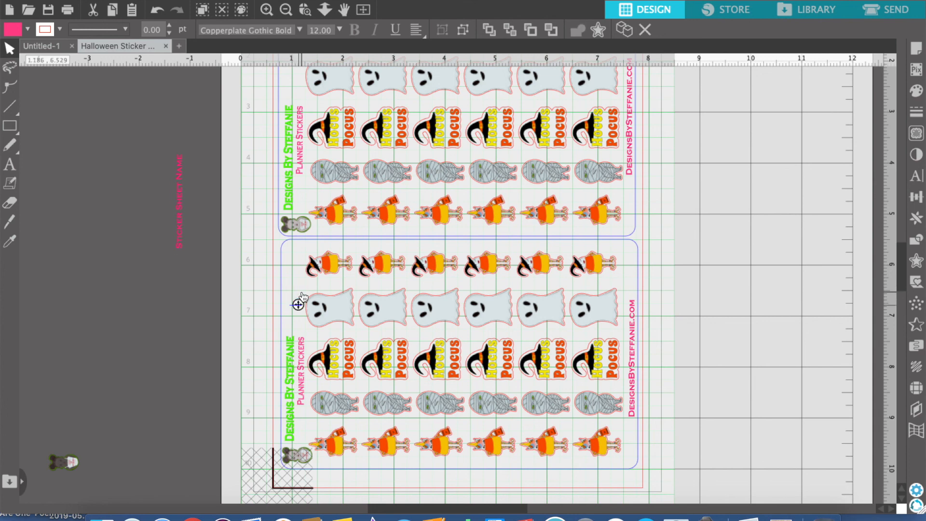
{"action": "type", "text": "ALLOWEEN"}
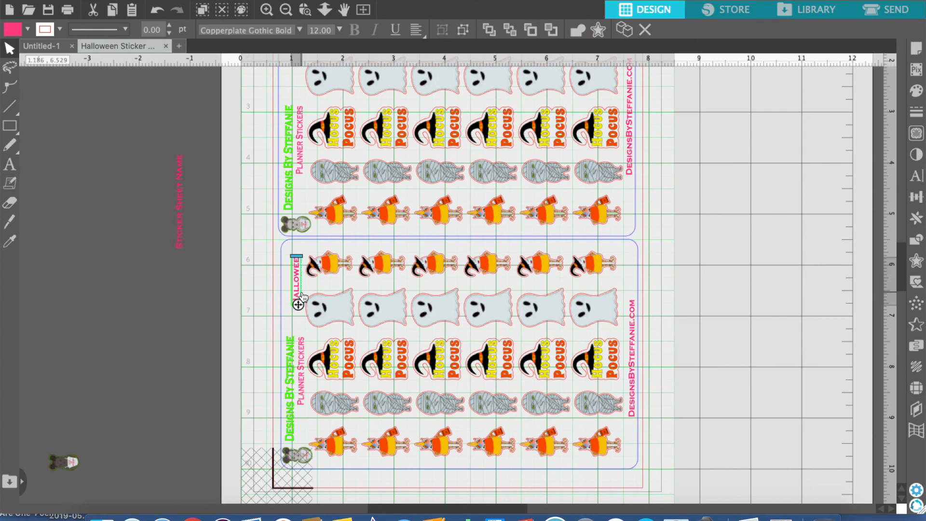
{"action": "type", "text": " - 02"}
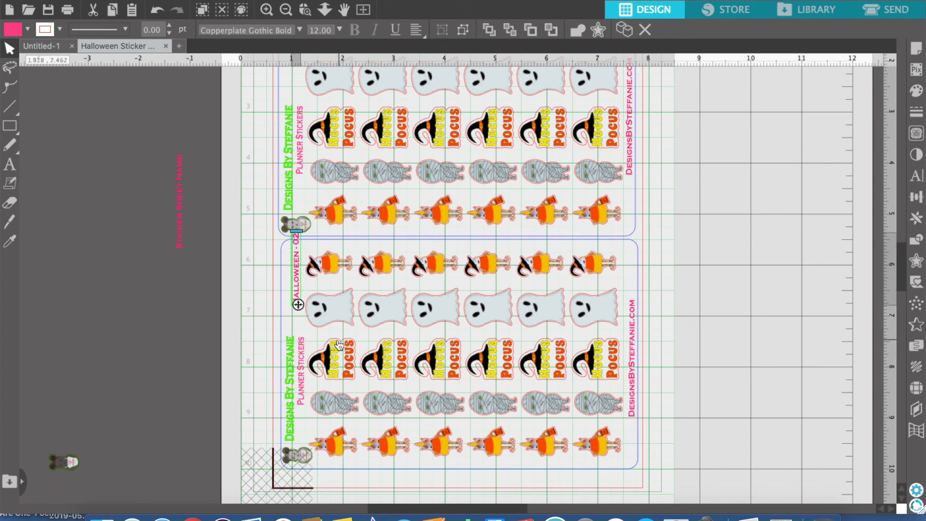
{"action": "left_click", "coordinate": [307, 336]}
{"action": "left_click_drag", "start_coordinate": [299, 309], "coordinate": [299, 318]}
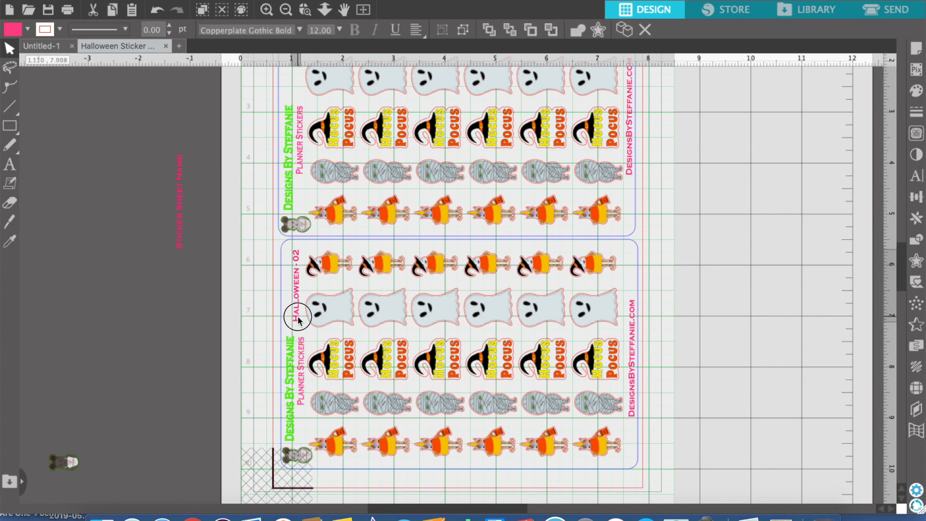
Duplicate the "Halloween - 02" label from the lower card by copying and pasting it
{"action": "left_click", "coordinate": [268, 329]}
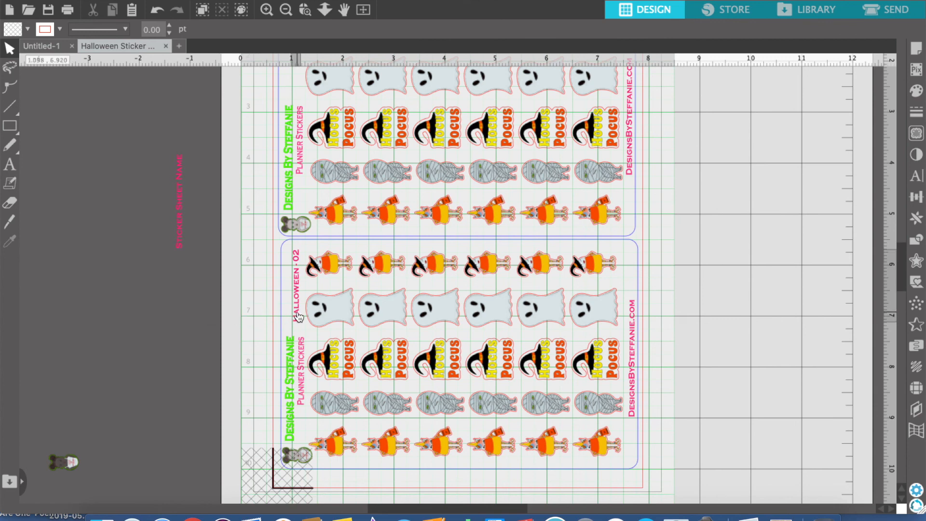
{"action": "left_click", "coordinate": [297, 316]}
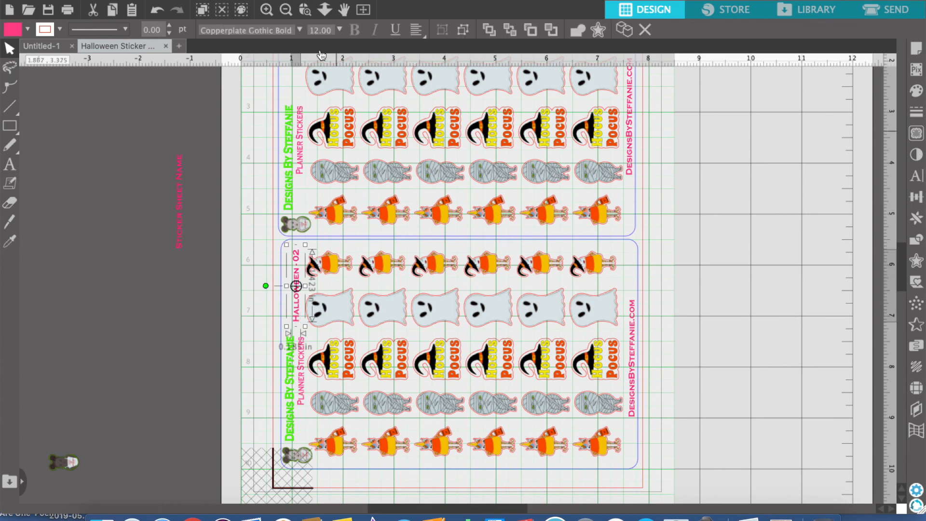
{"action": "left_click", "coordinate": [295, 96]}
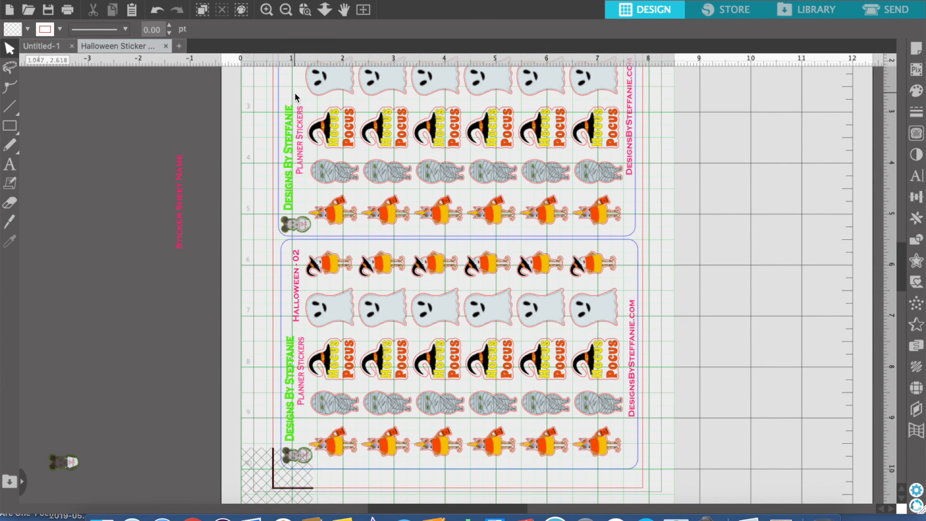
{"action": "key", "text": "super+v"}
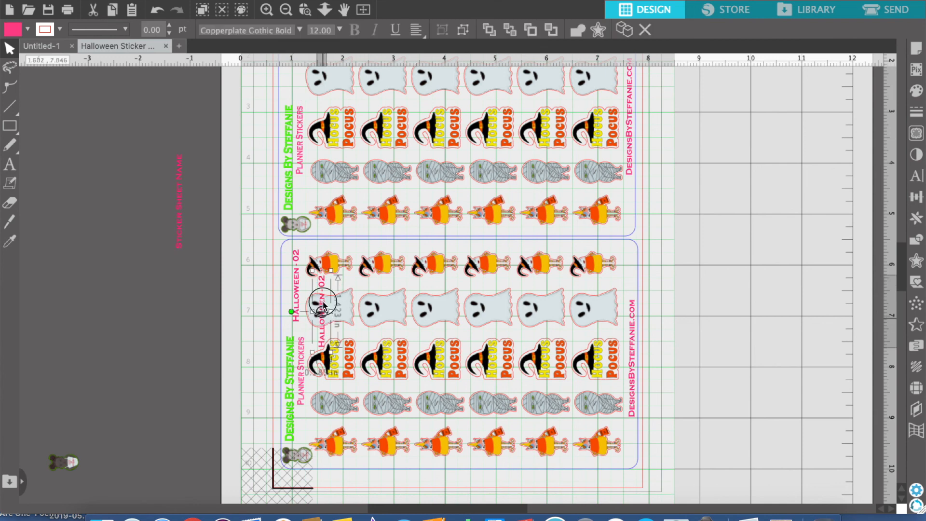
Place the copied "Halloween - 02" label on the upper card in line with its title text and save the file
{"action": "left_click", "coordinate": [165, 284]}
{"action": "left_click_drag", "start_coordinate": [320, 339], "coordinate": [236, 190]}
{"action": "left_click_drag", "start_coordinate": [261, 99], "coordinate": [294, 87]}
{"action": "left_click", "coordinate": [323, 197]}
{"action": "scroll", "coordinate": [323, 197], "scroll_direction": "down", "scroll_amount": 3}
{"action": "scroll", "coordinate": [323, 198], "scroll_direction": "up", "scroll_amount": 8}
{"action": "scroll", "coordinate": [324, 199], "scroll_direction": "up", "scroll_amount": 1}
{"action": "left_click_drag", "start_coordinate": [298, 198], "coordinate": [296, 182]}
{"action": "left_click", "coordinate": [698, 272]}
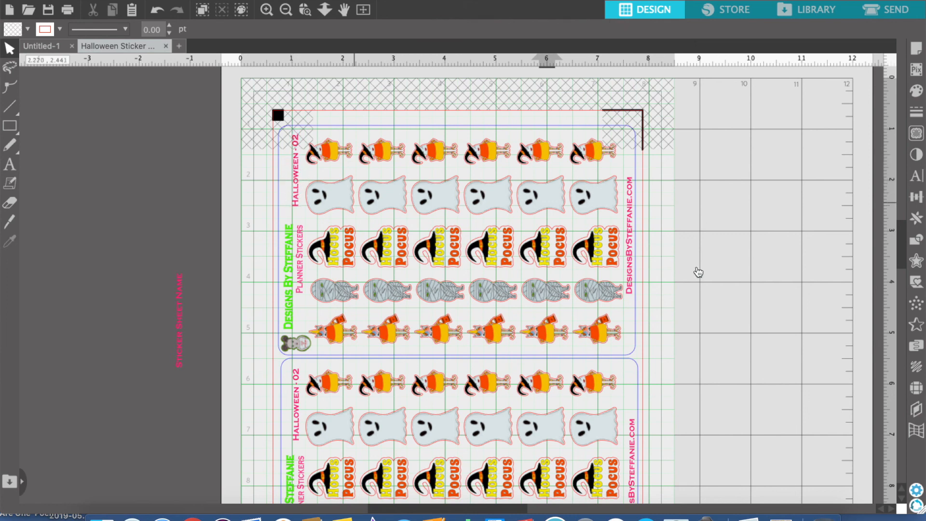
{"action": "left_click", "coordinate": [50, 14]}
Open the cut settings organised by line color and exclude the green RGB (64,199,0) title lines from cutting
{"action": "left_click", "coordinate": [885, 13]}
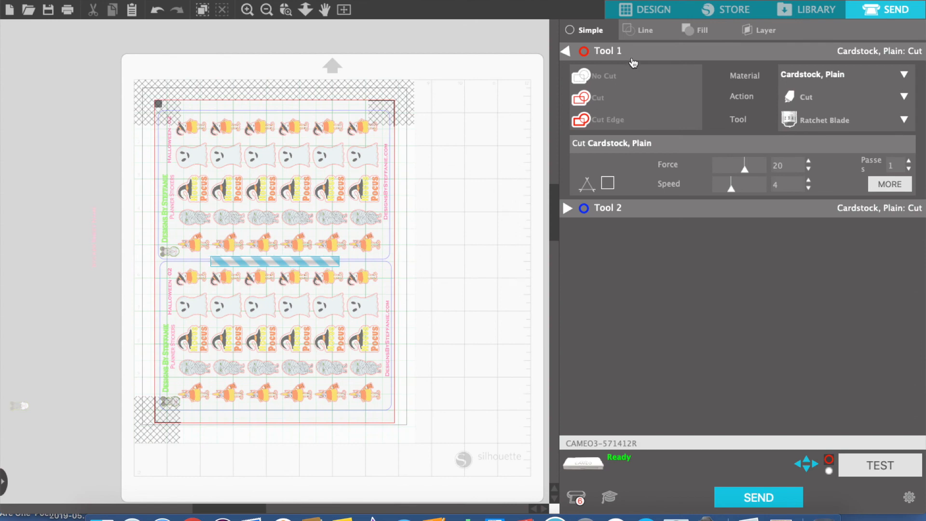
{"action": "left_click", "coordinate": [644, 31]}
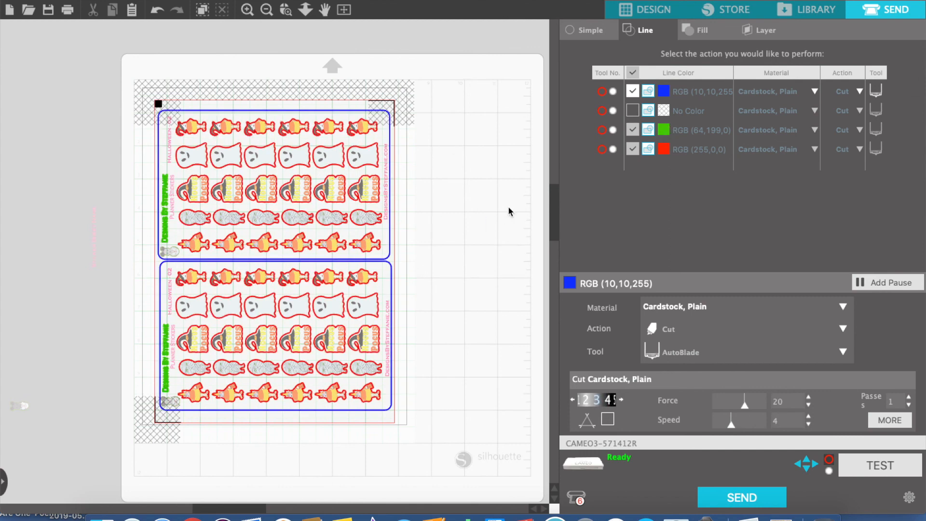
{"action": "left_click", "coordinate": [632, 130]}
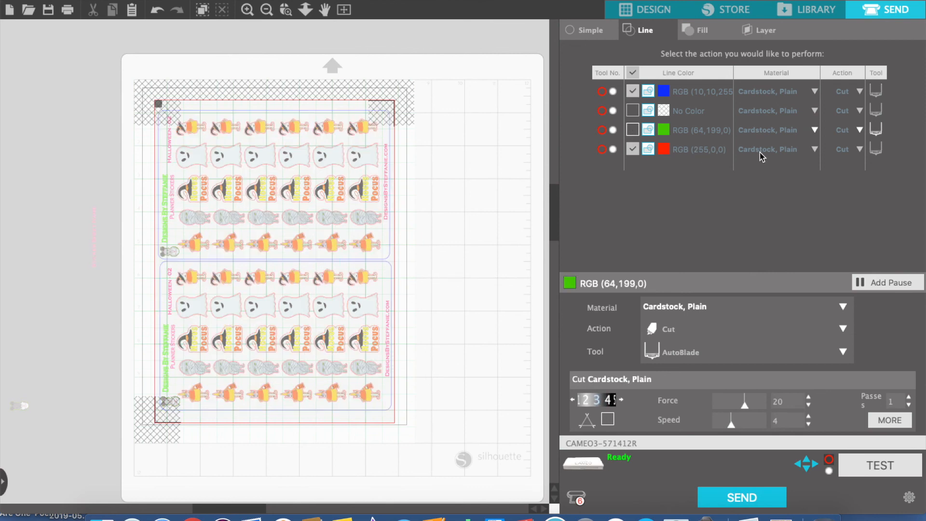
Set the material for the red sticker outlines to Kiss Cut Sticker Paper. White (1)
{"action": "left_click", "coordinate": [815, 150]}
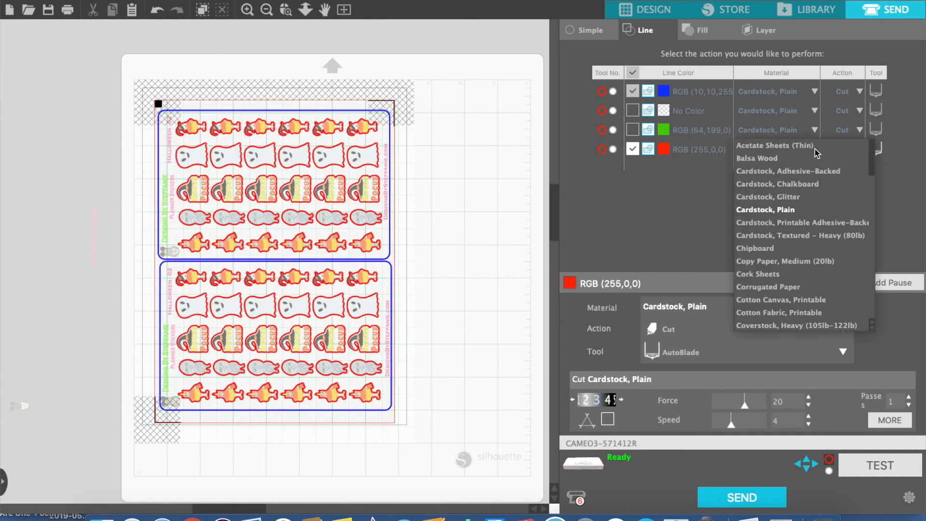
{"action": "left_click_drag", "start_coordinate": [870, 170], "coordinate": [870, 325]}
{"action": "left_click", "coordinate": [793, 290]}
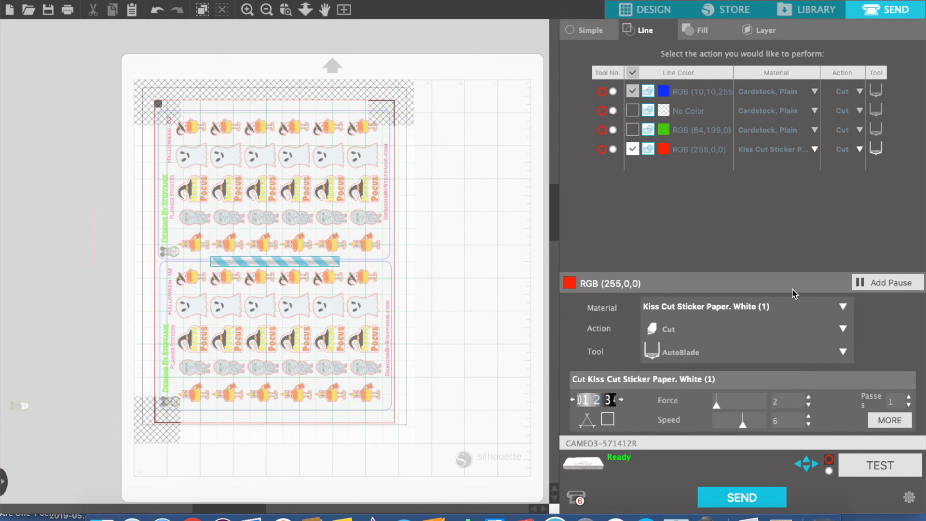
Set the material for the blue card outlines to Sticker Paper. White (1)
{"action": "left_click", "coordinate": [785, 96]}
{"action": "left_click_drag", "start_coordinate": [872, 110], "coordinate": [883, 263]}
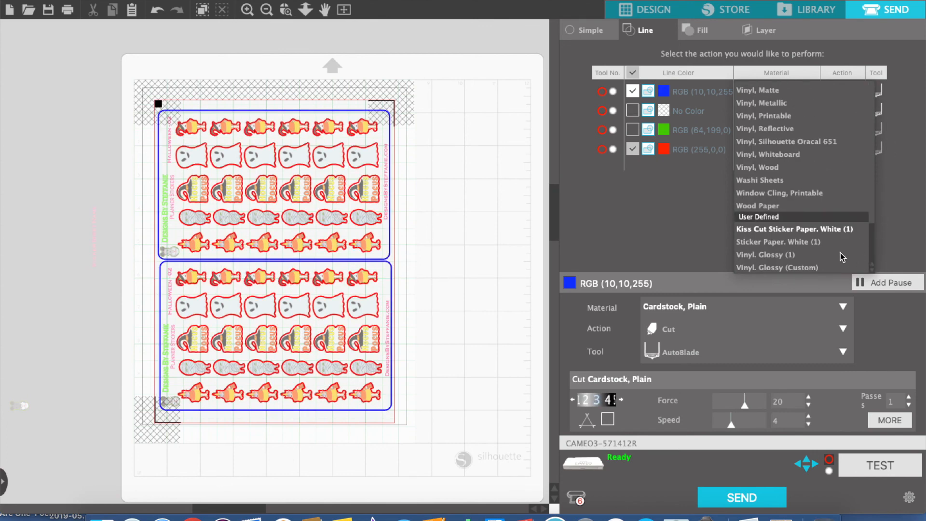
{"action": "left_click", "coordinate": [798, 243]}
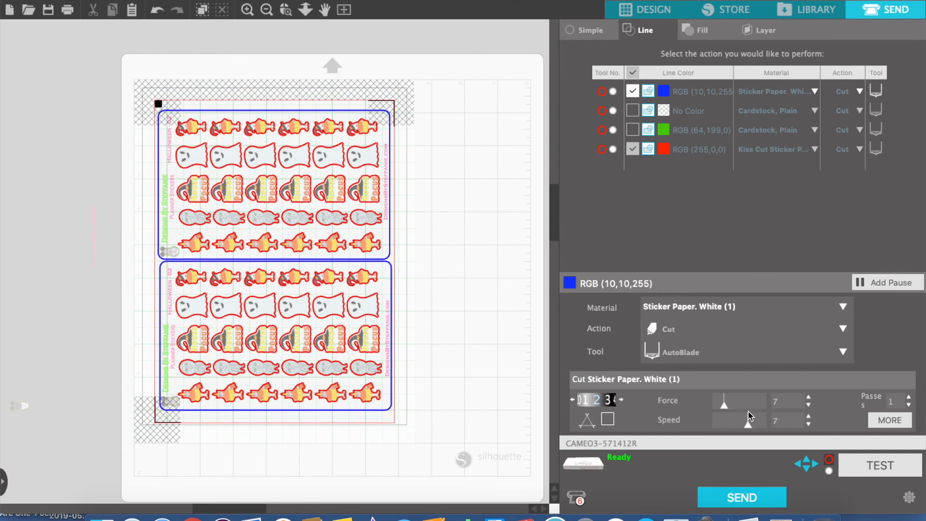
Set the blue card outlines to cut in 2 passes and adjust their cutting force
{"action": "left_click", "coordinate": [909, 398]}
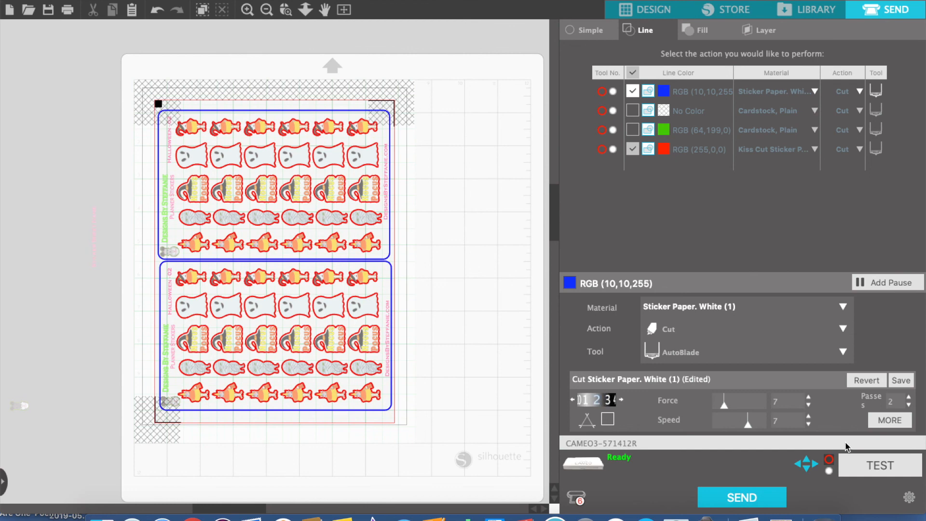
{"action": "left_click", "coordinate": [810, 397]}
{"action": "left_click", "coordinate": [809, 397]}
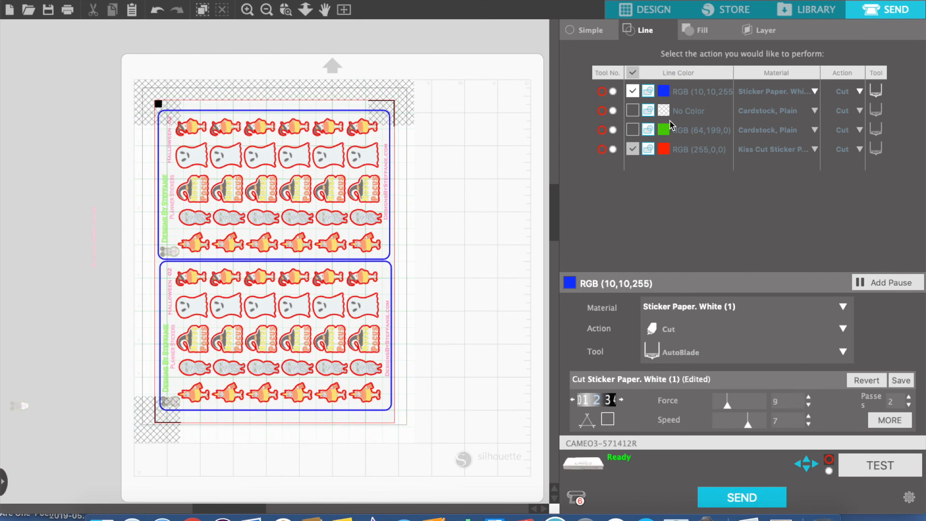
{"action": "left_click", "coordinate": [704, 153]}
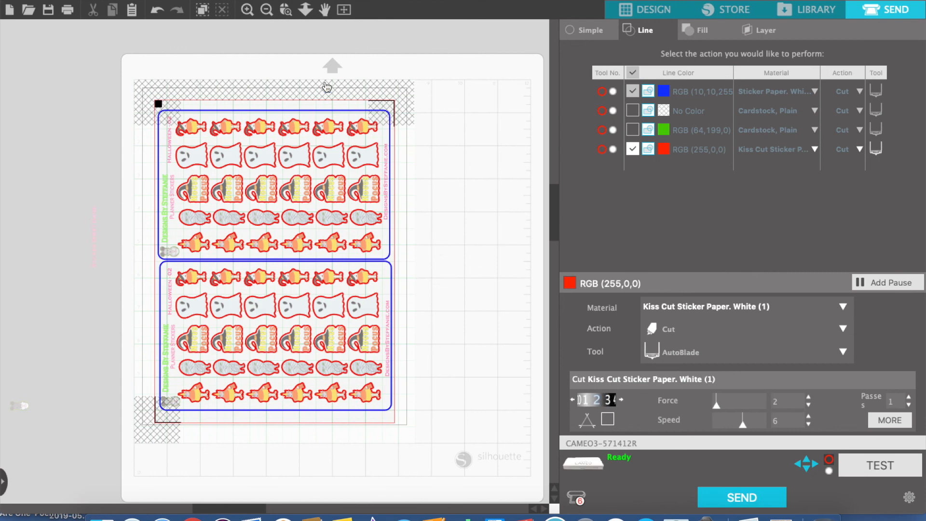
Print 2 copies of the sticker sheet on the EPSON ET-3750 Series with the Sticker Sheet Printing preset
{"action": "left_click", "coordinate": [67, 10]}
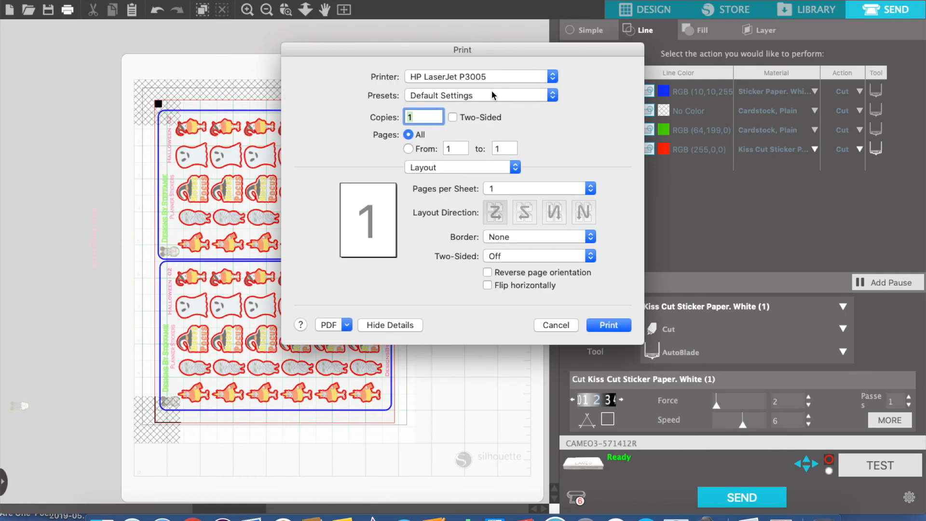
{"action": "left_click", "coordinate": [552, 77]}
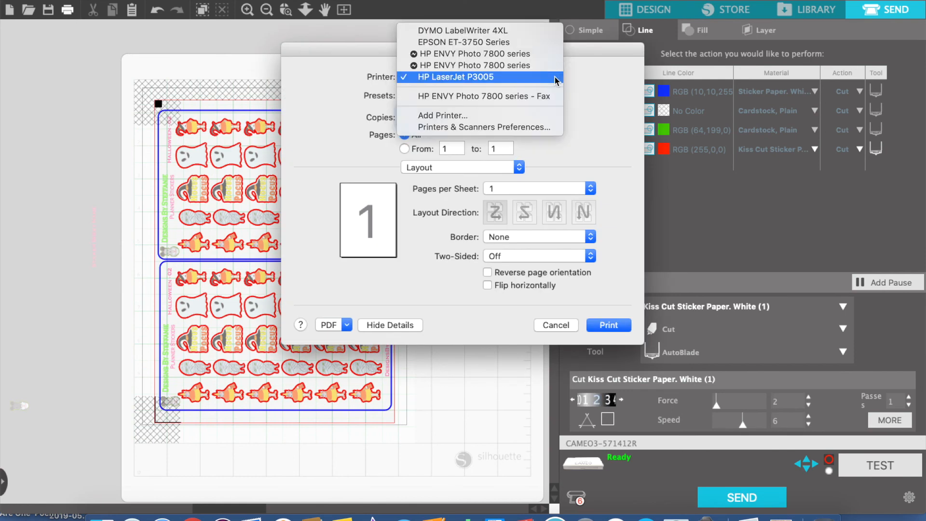
{"action": "left_click", "coordinate": [500, 43]}
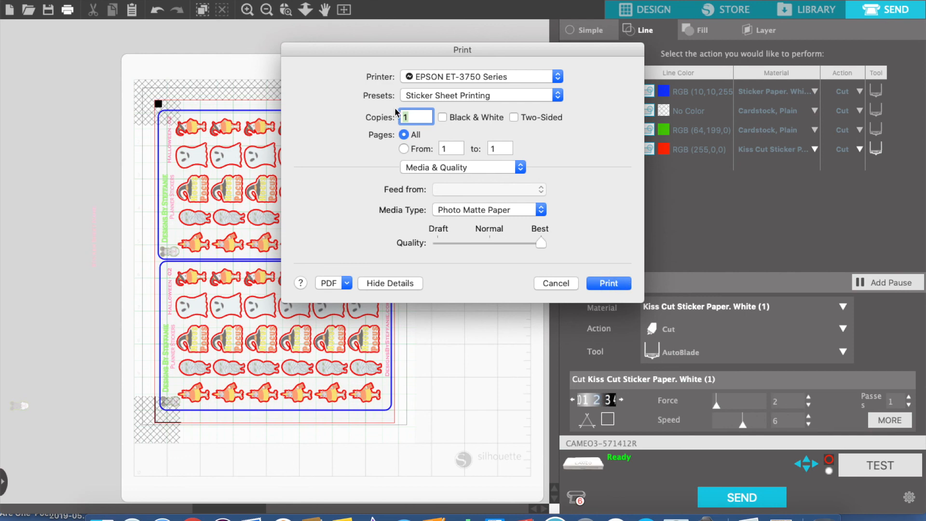
{"action": "type", "text": "2"}
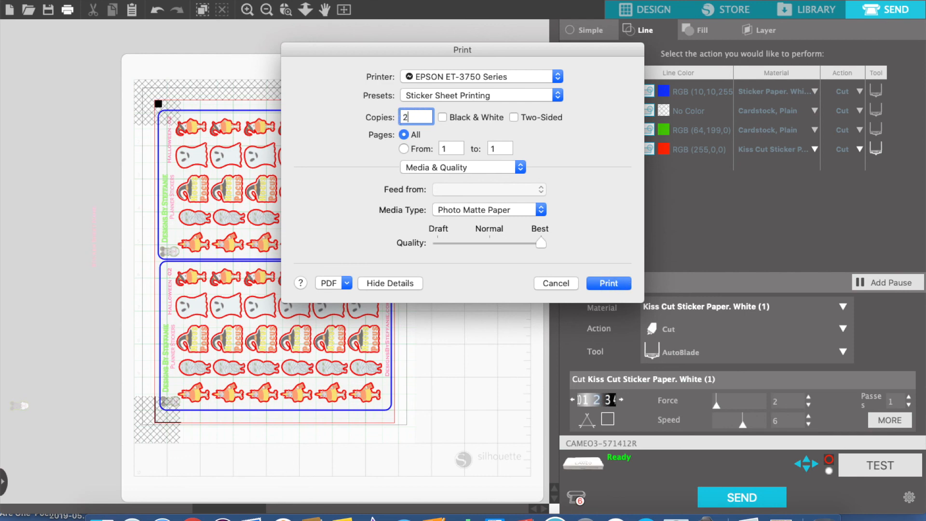
{"action": "left_click", "coordinate": [609, 284]}
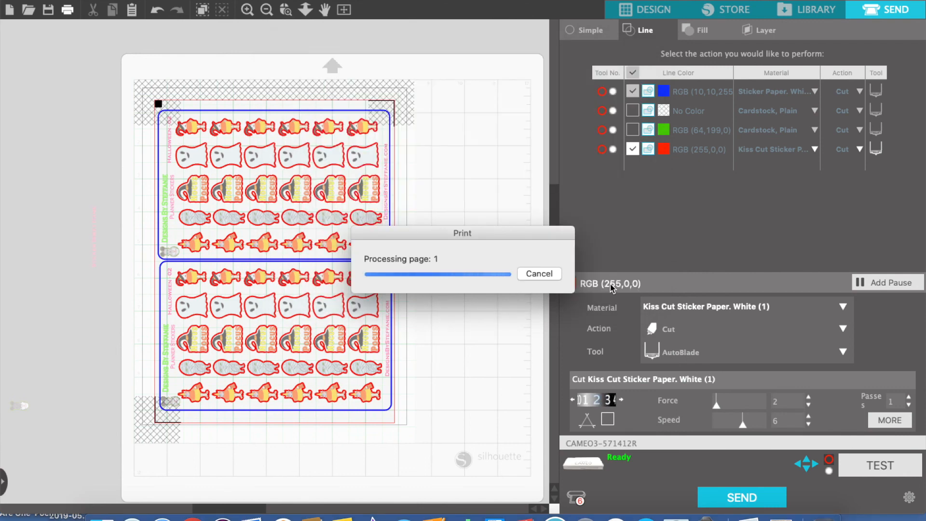